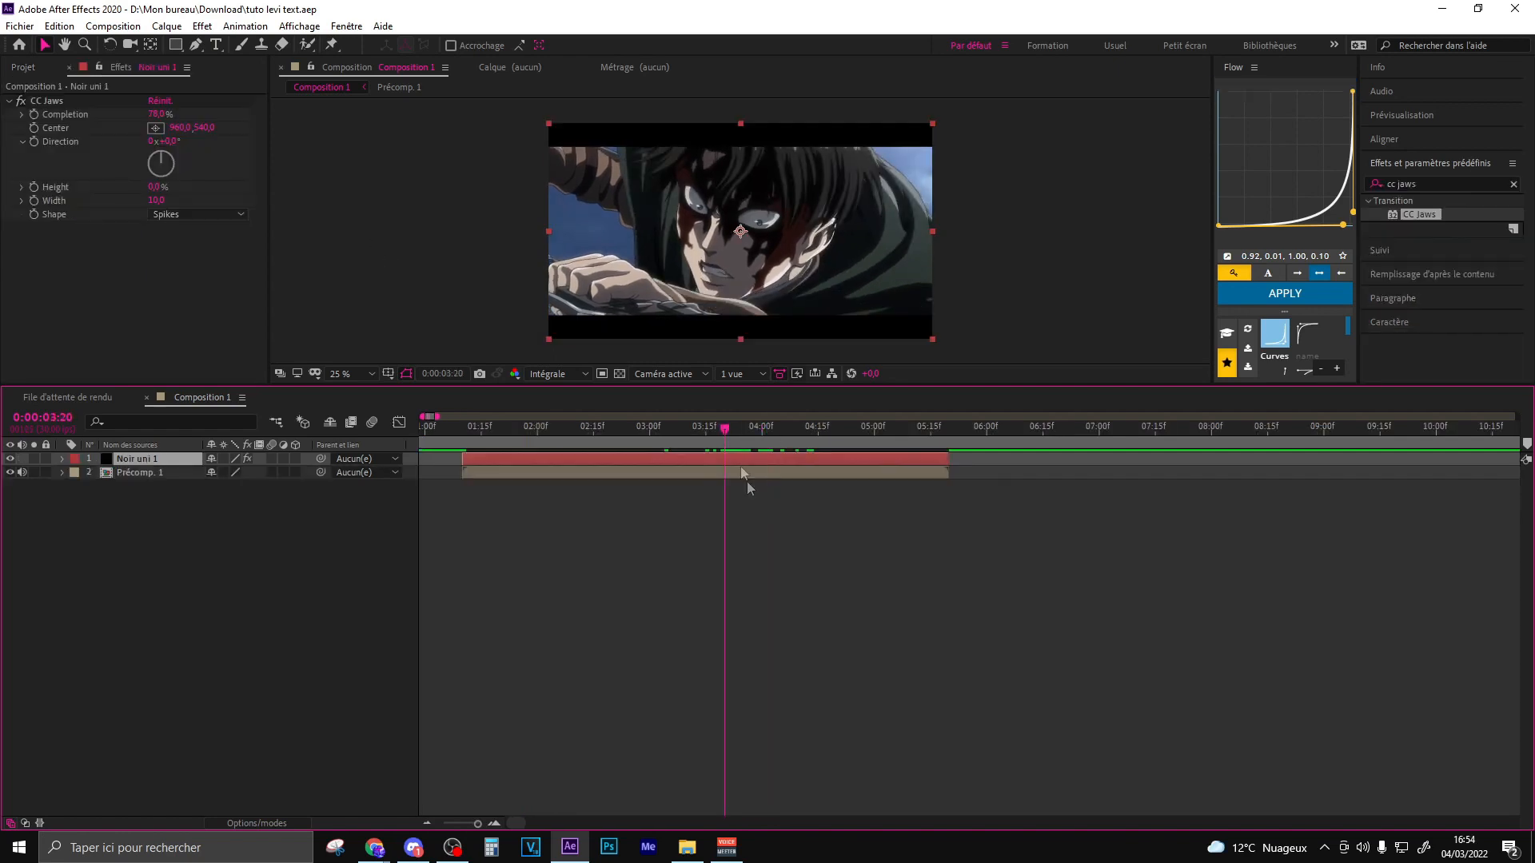
# Step: Hide the Noir uni 1 layer and add a text box over the frame reading "You sure were enjoying yourself back there !"
pyautogui.click(10, 458)
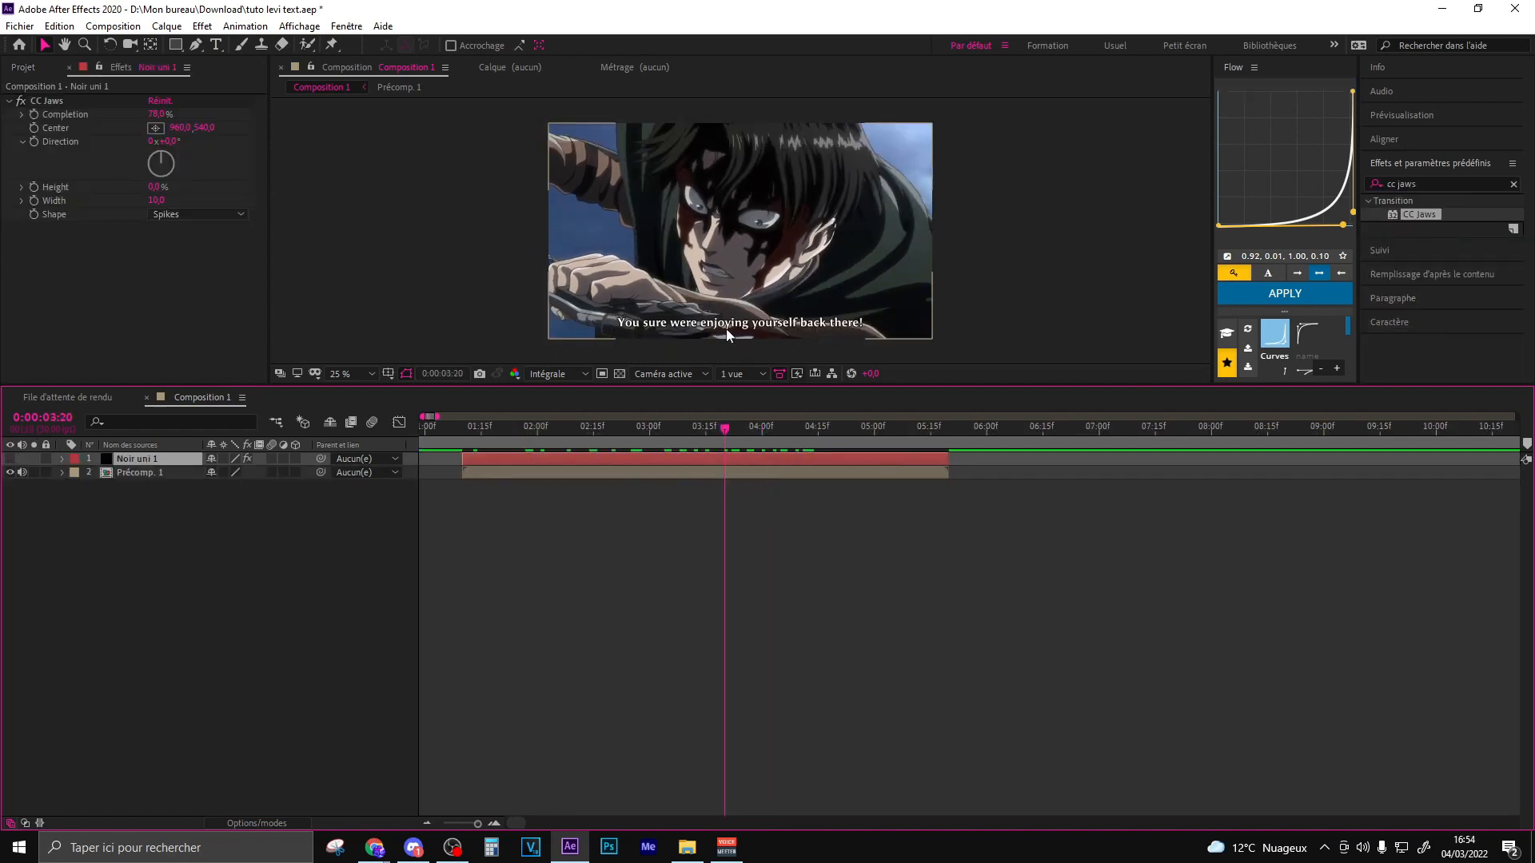
pyautogui.click(216, 46)
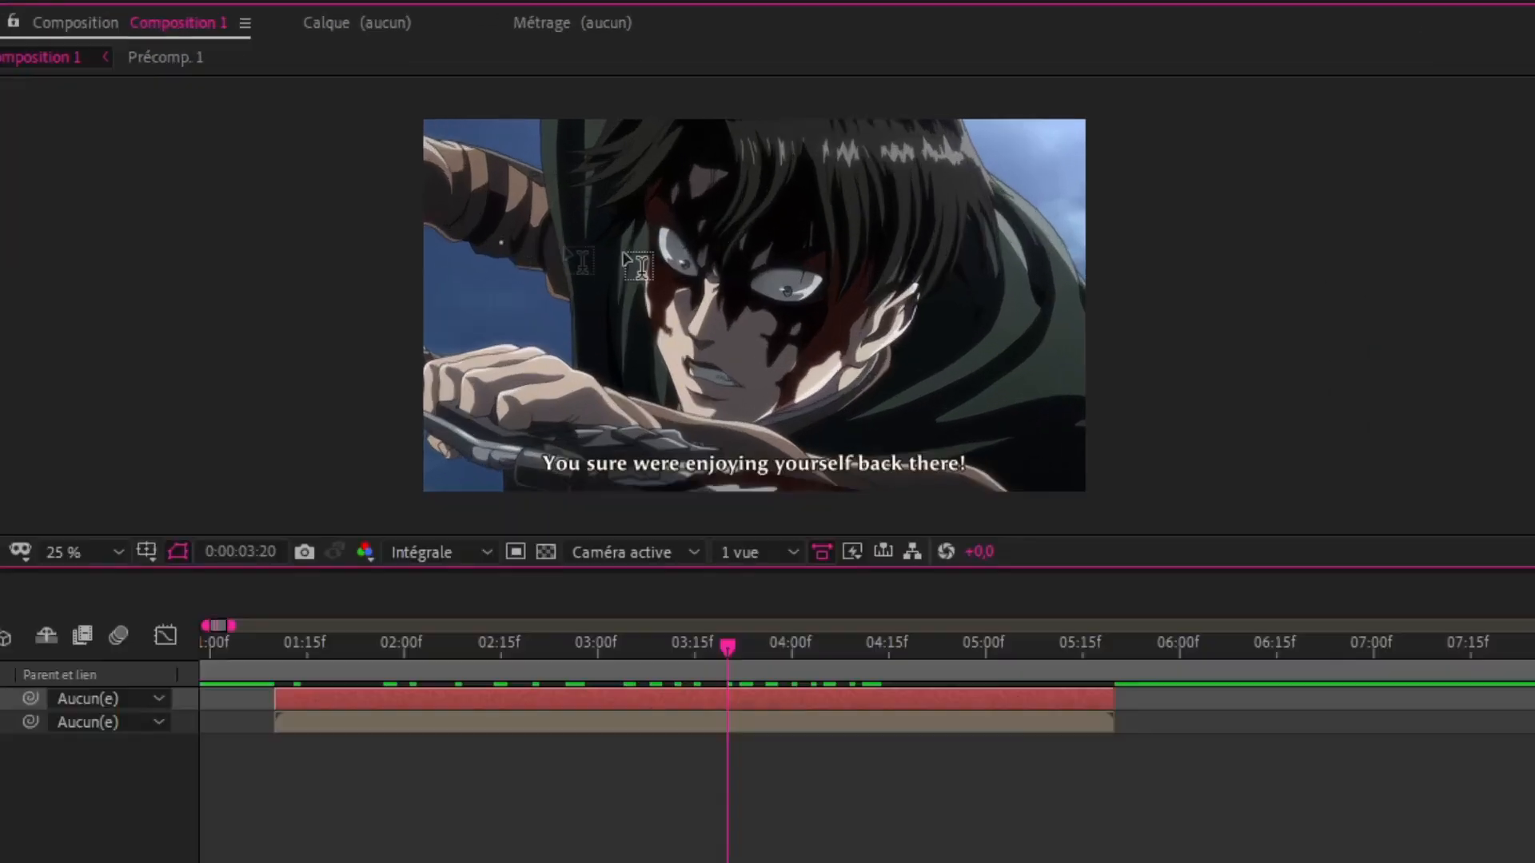
pyautogui.moveTo(593, 195); pyautogui.dragTo(879, 286)
pyautogui.moveTo(1127, 541); pyautogui.dragTo(1161, 535)
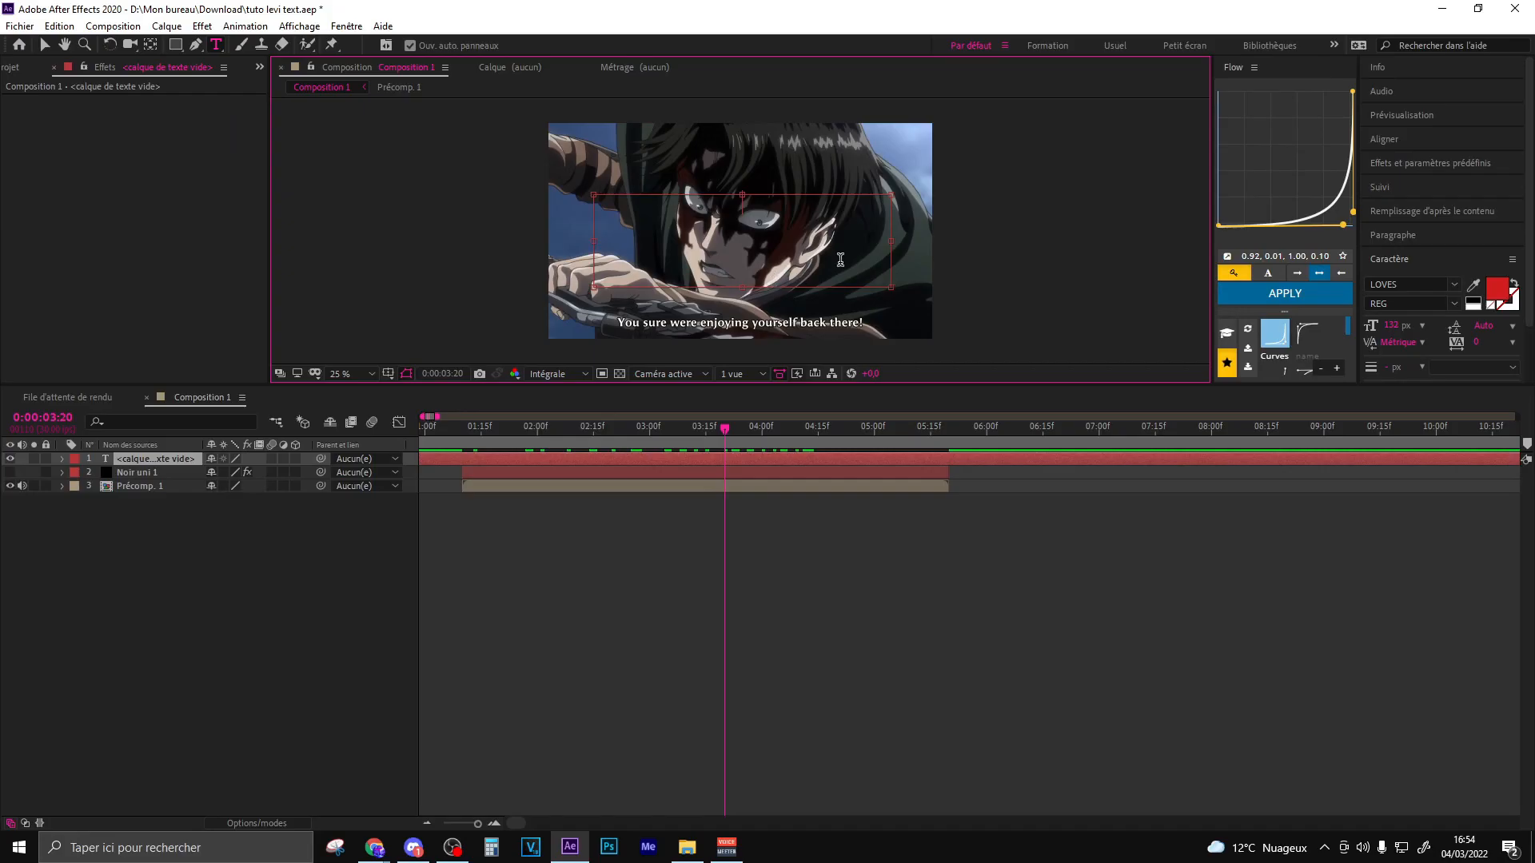
pyautogui.write('You sure were enjoying yourself back there !')
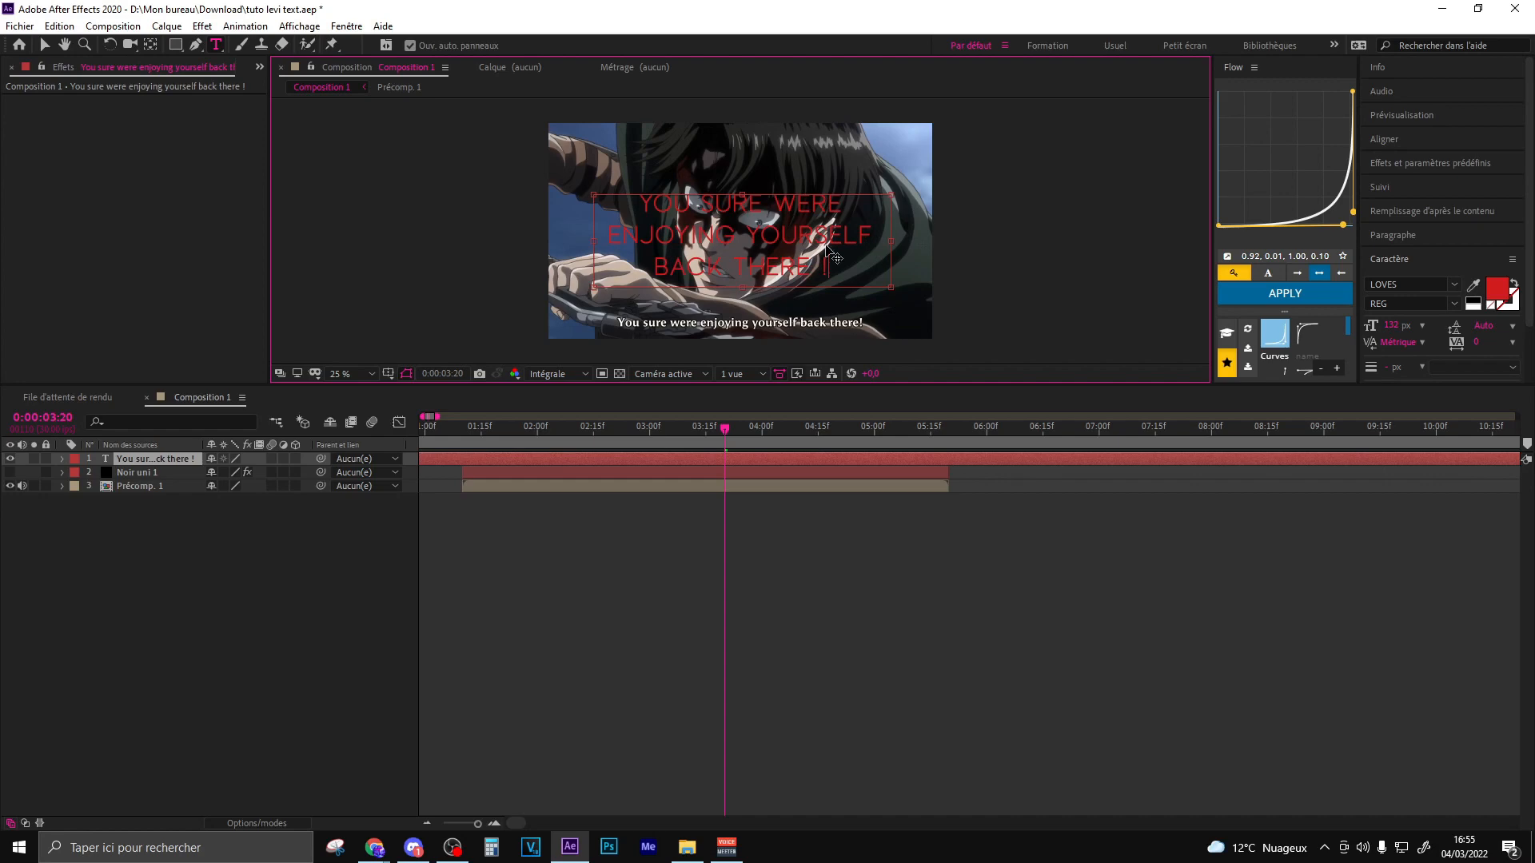
# Step: Set the font of the whole text to Cocogoose Light
pyautogui.hotkey('ctrl', 'a')
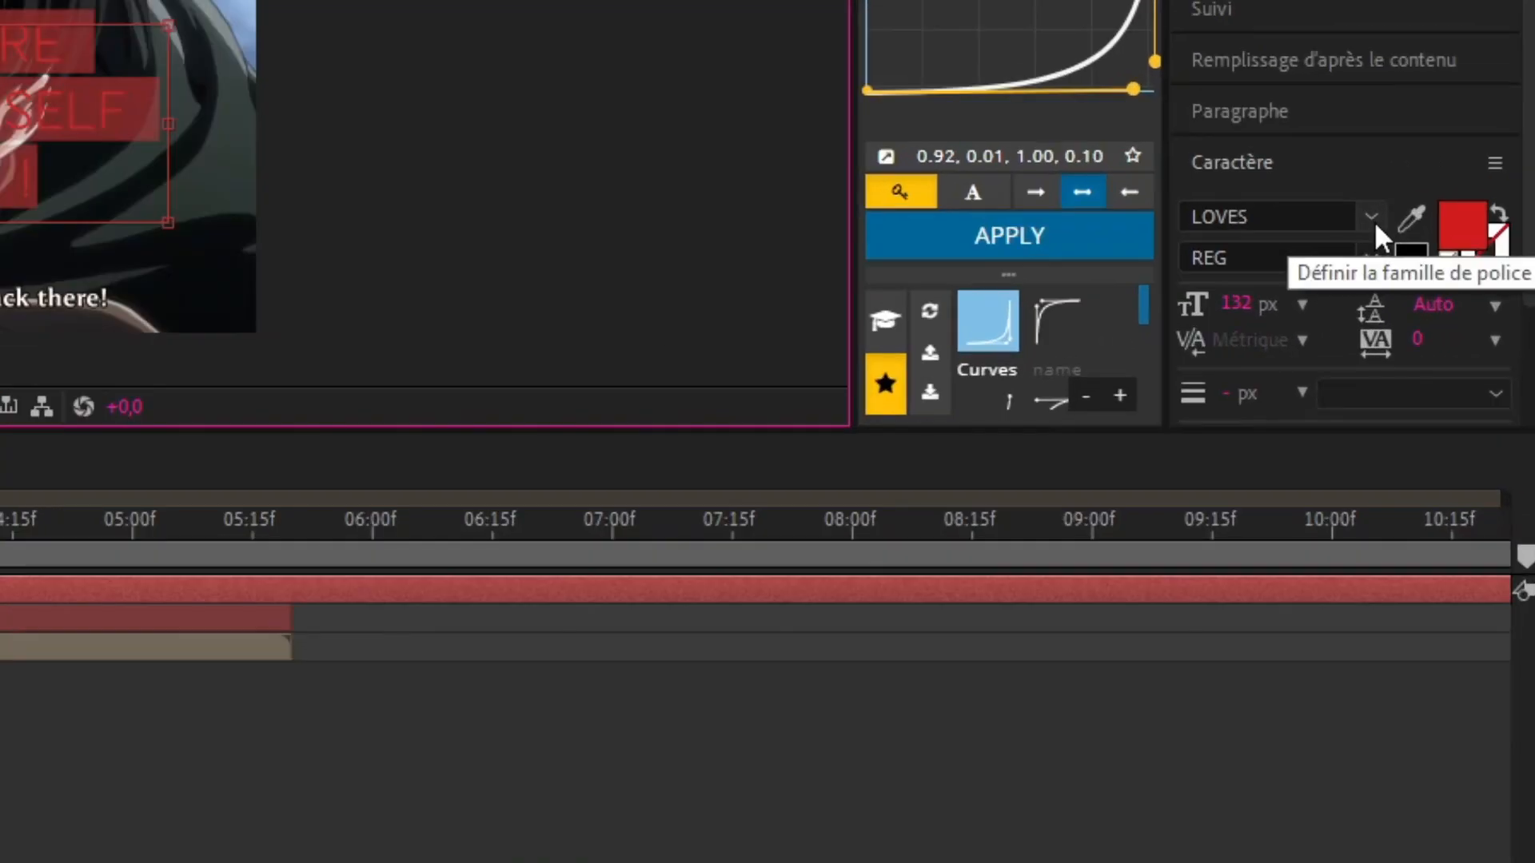
pyautogui.click(1455, 286)
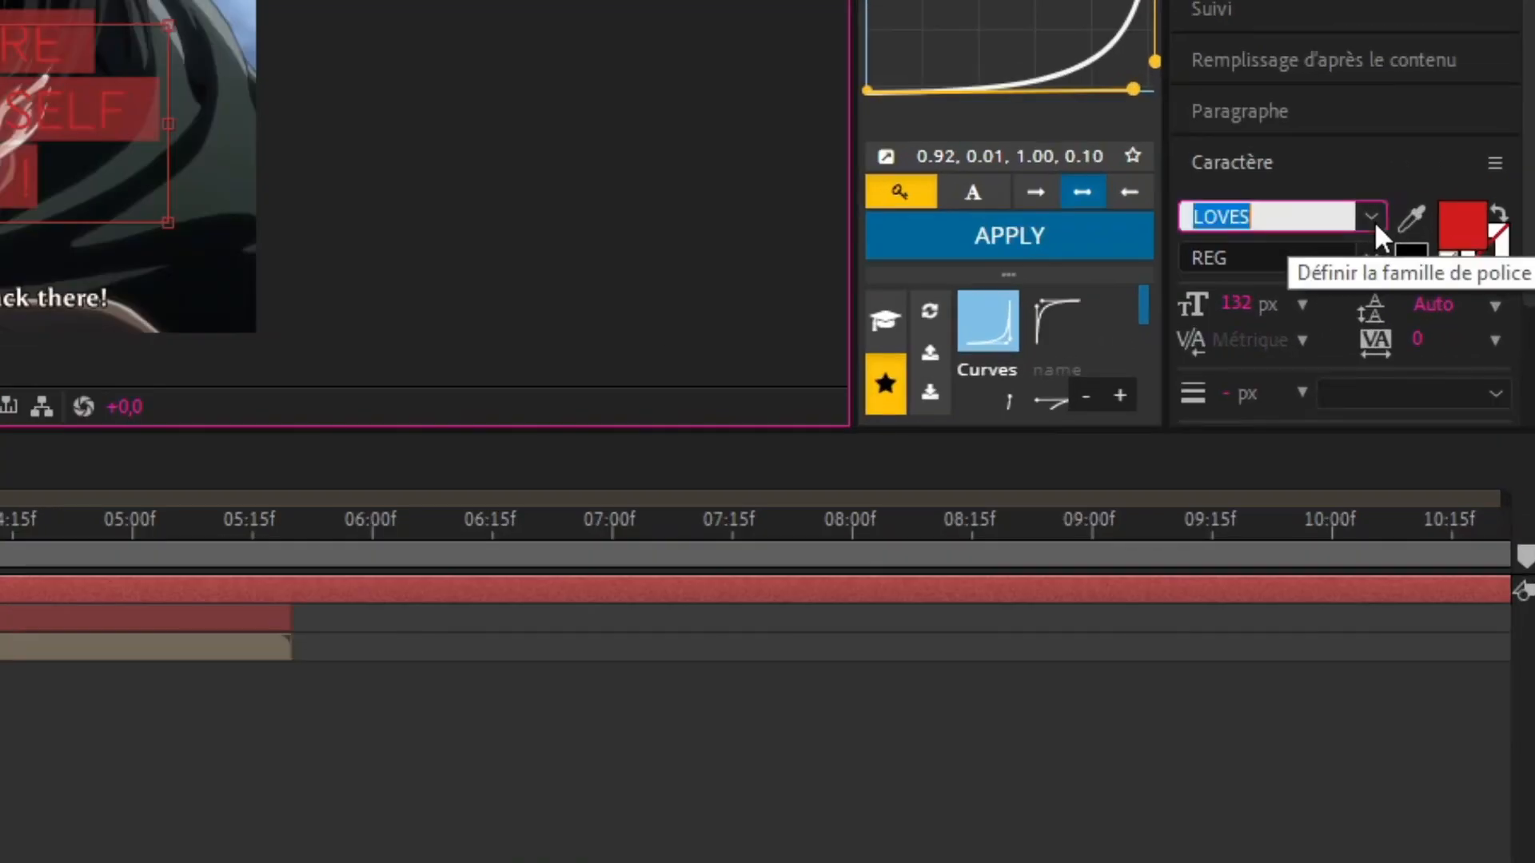
pyautogui.click(1374, 220)
pyautogui.write('c')
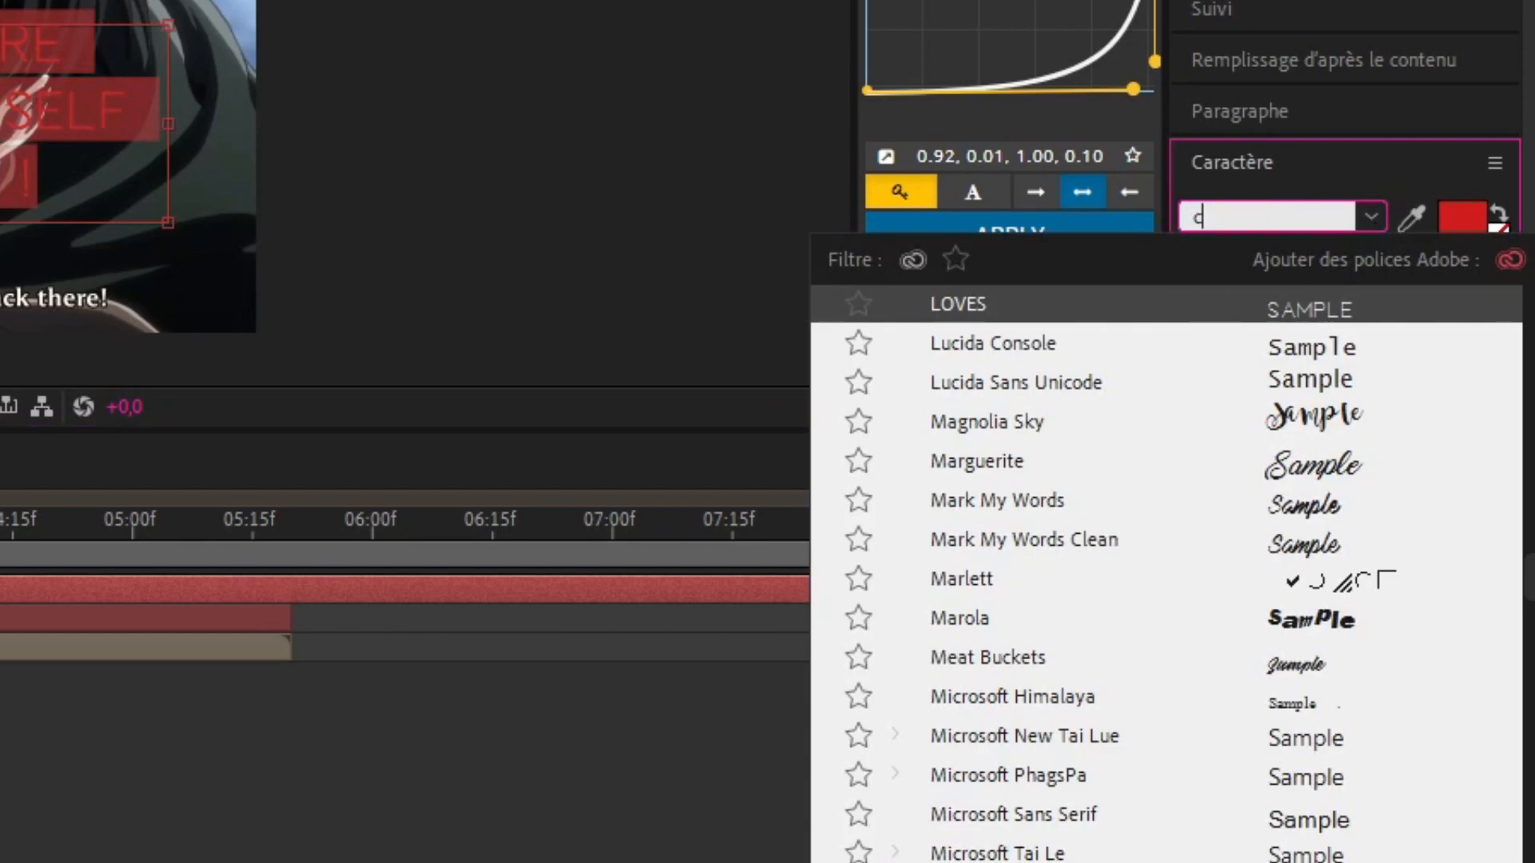
pyautogui.write('oco')
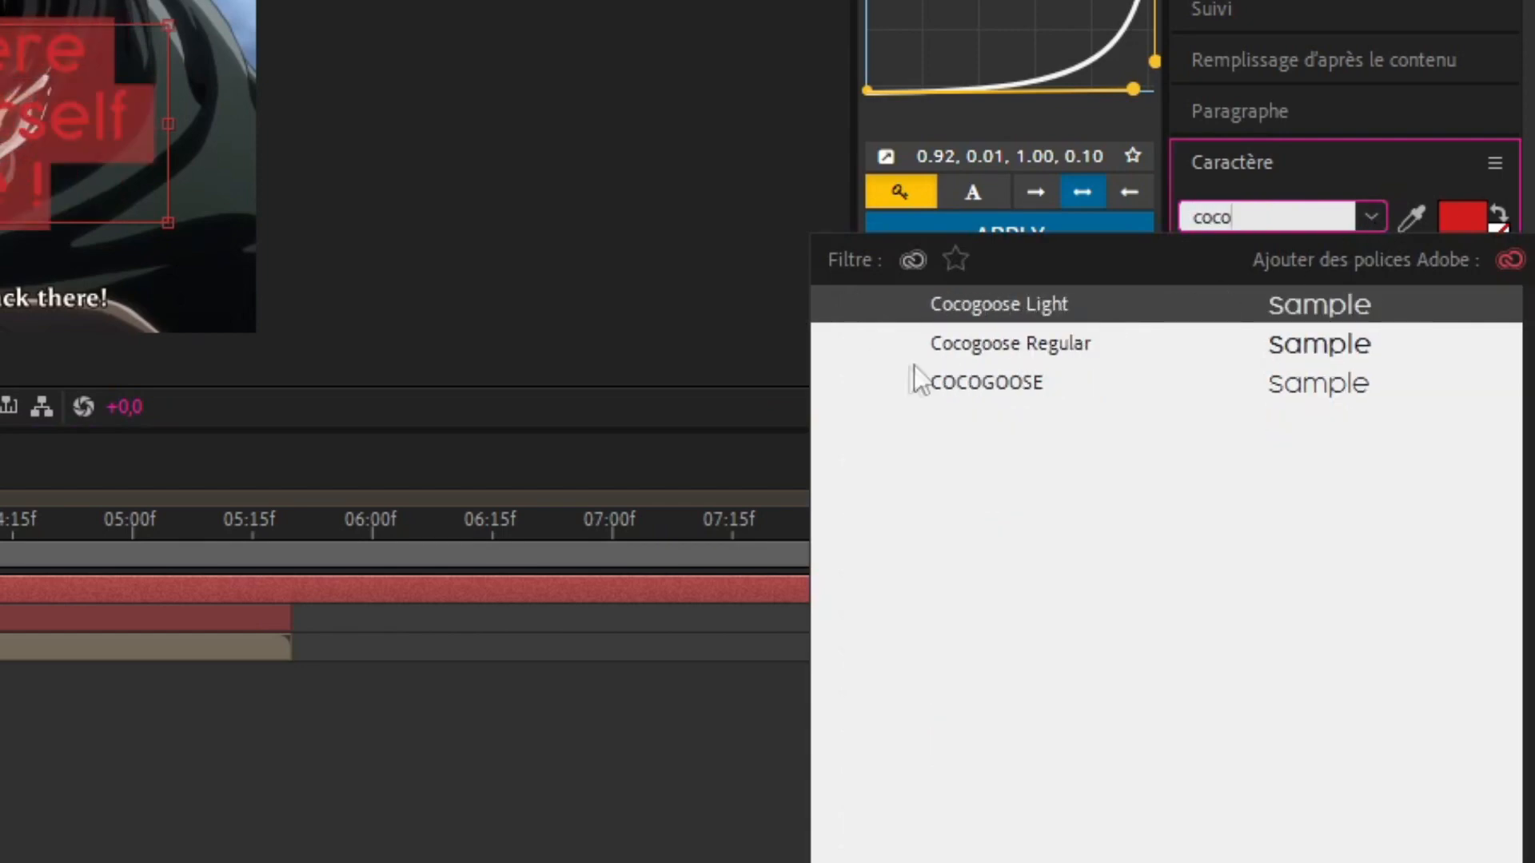
pyautogui.click(983, 307)
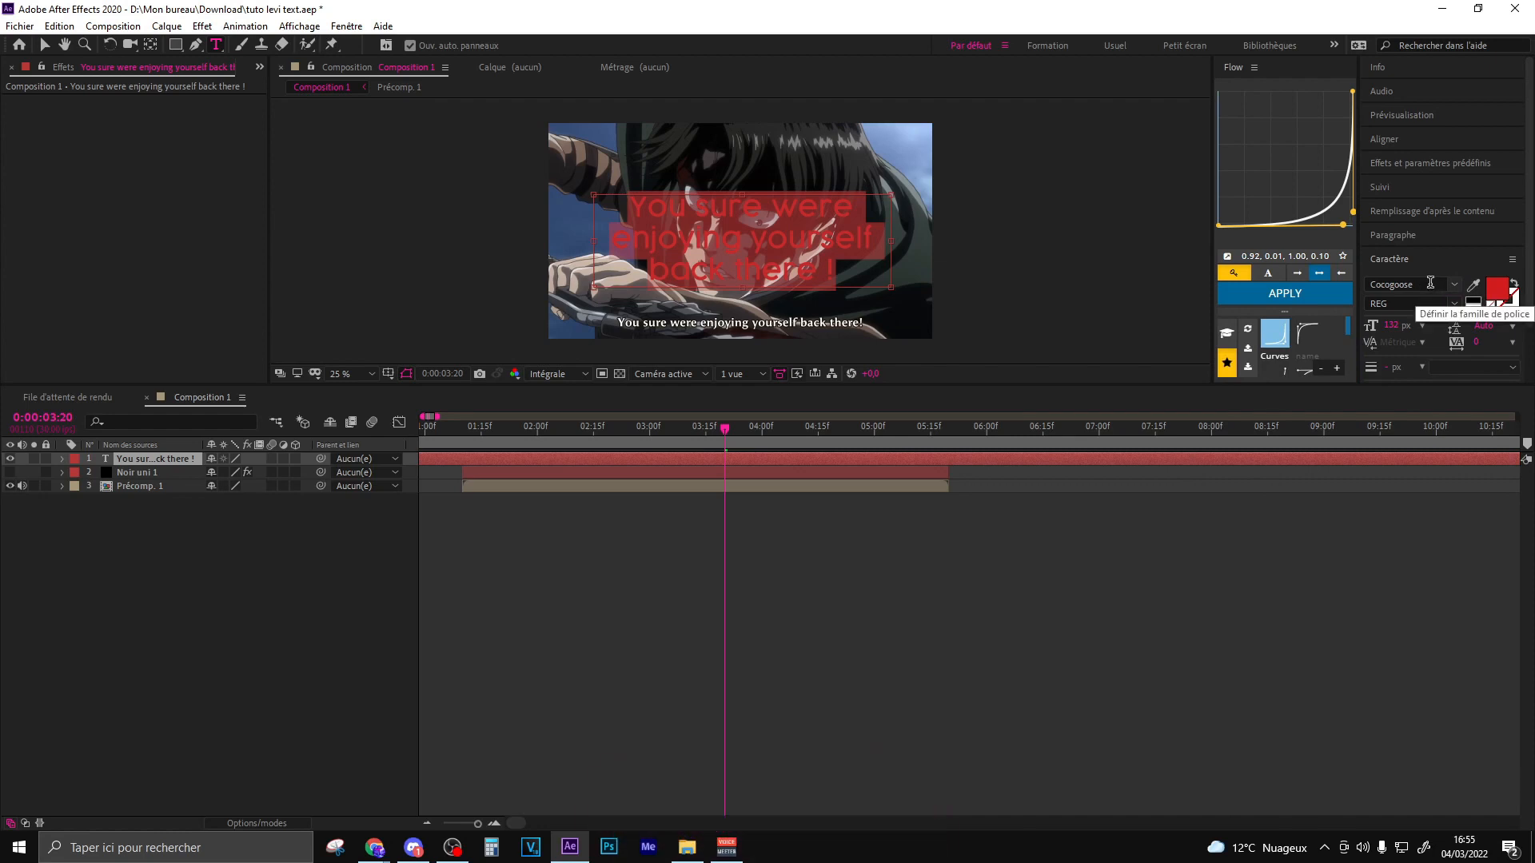
# Step: Change the text's fill color to white, FFFFFF
pyautogui.click(1500, 289)
pyautogui.write('FFFFFF')
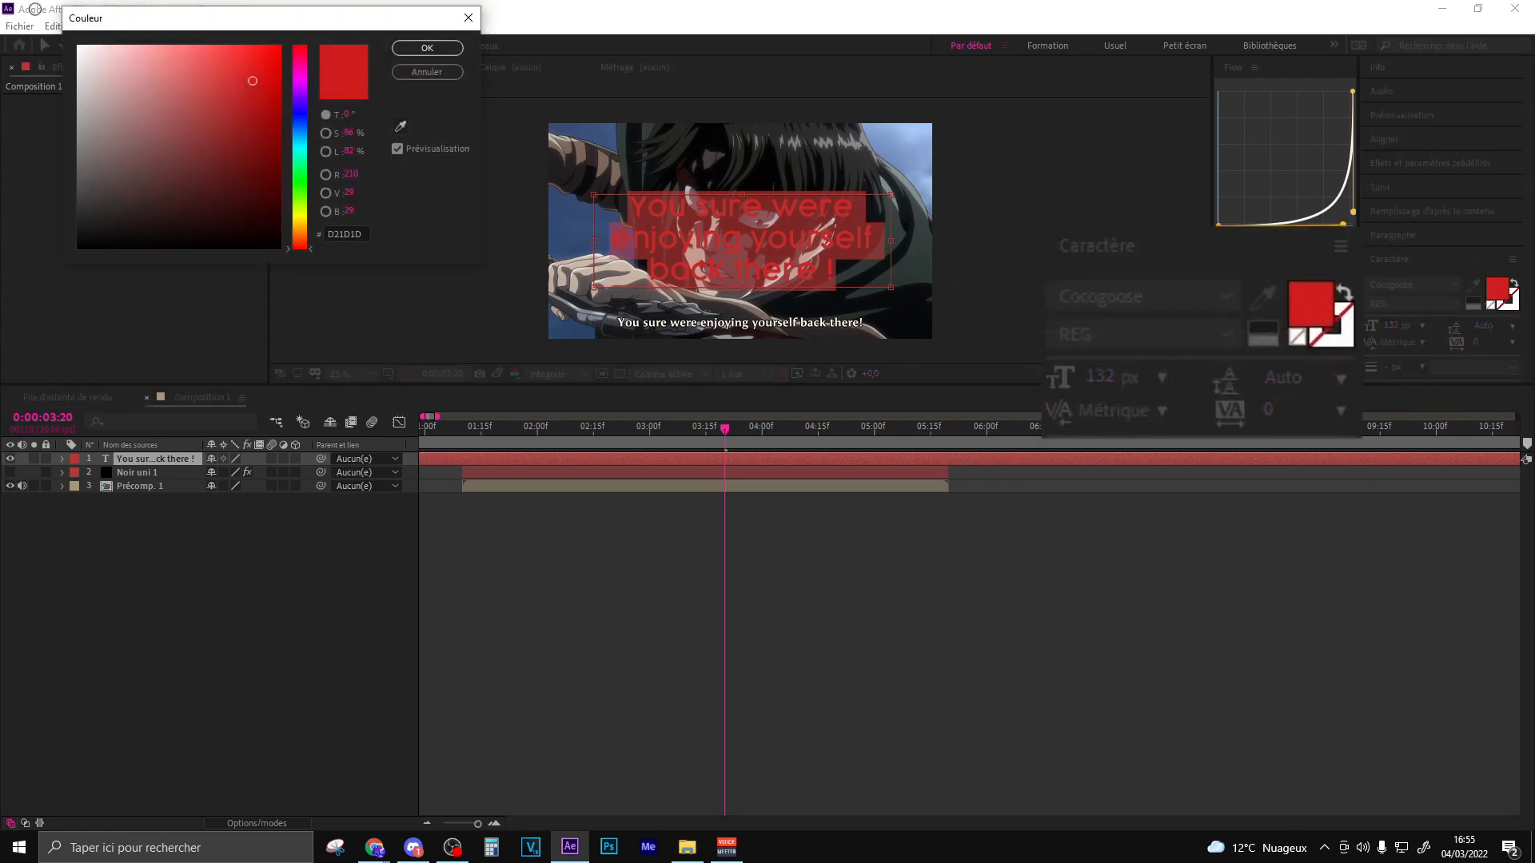
pyautogui.press('Tab')
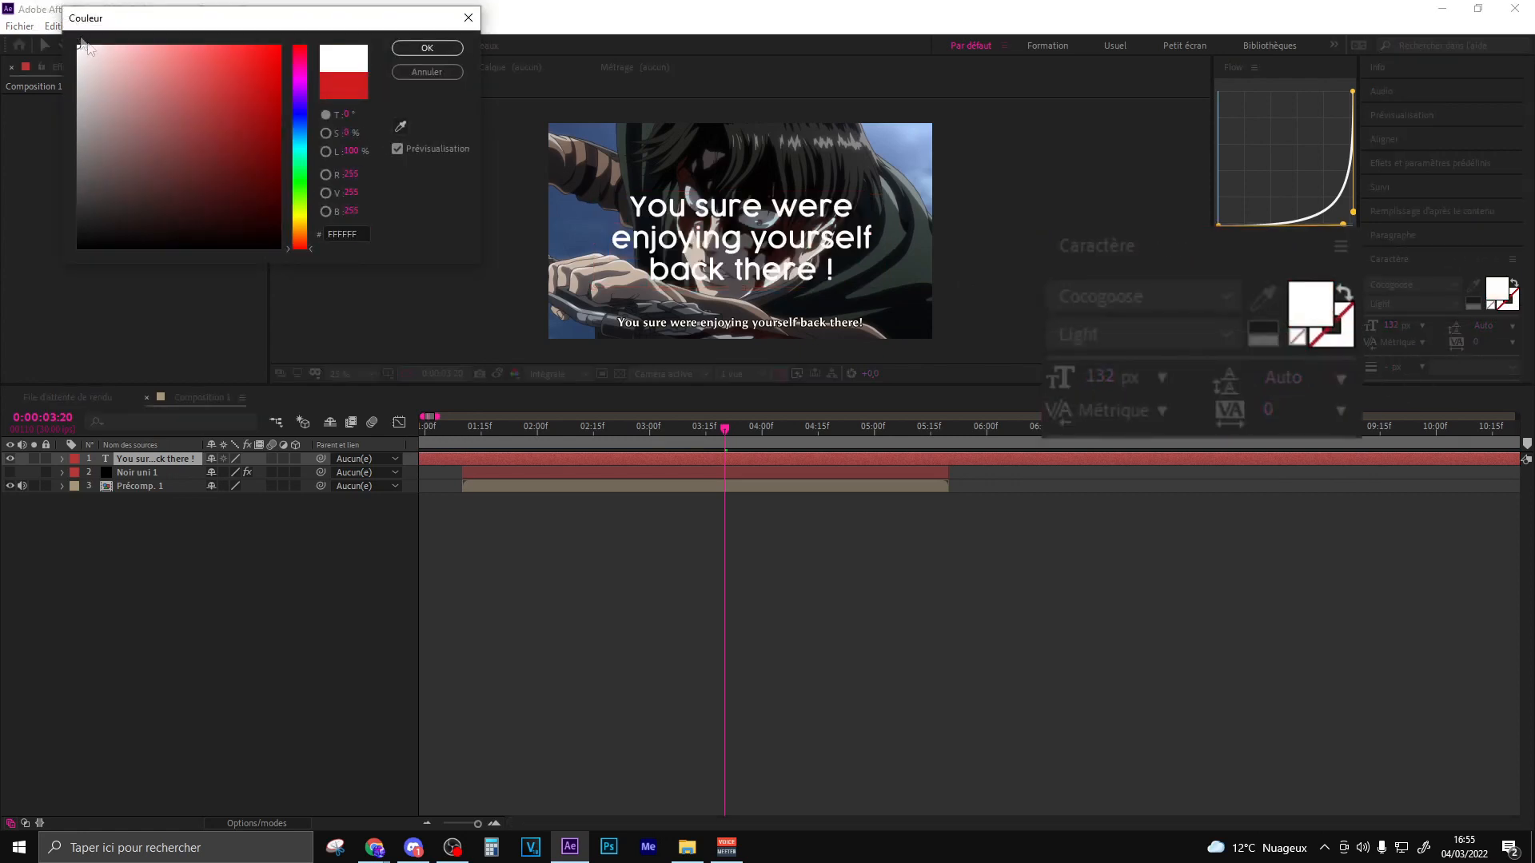
pyautogui.click(428, 50)
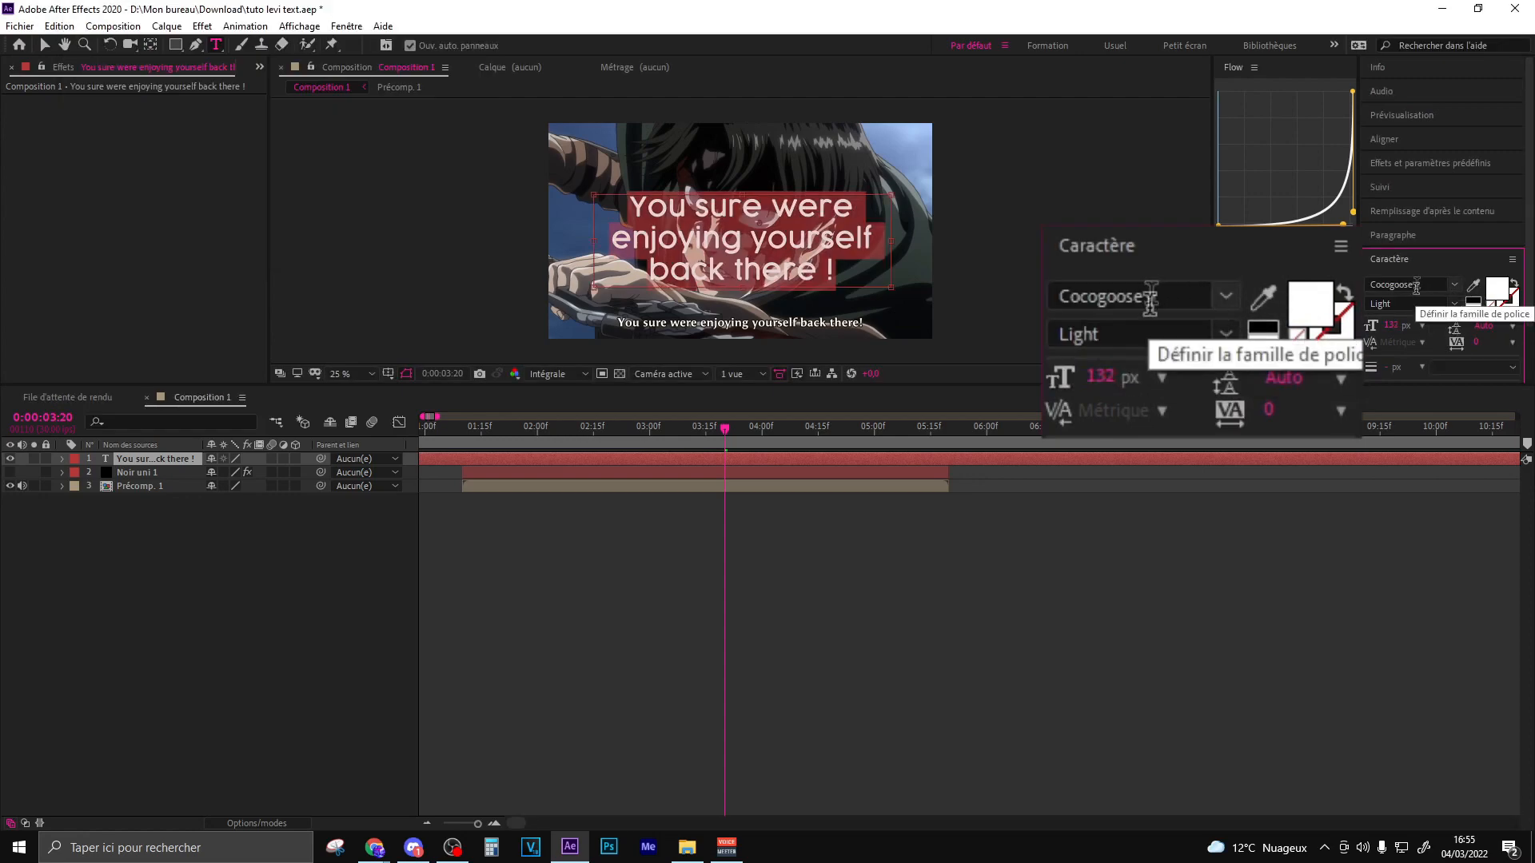
# Step: Widen the text box to fit one line, place it over the original subtitle, and reduce the font size to 70 px
pyautogui.moveTo(1391, 328); pyautogui.dragTo(1349, 326)
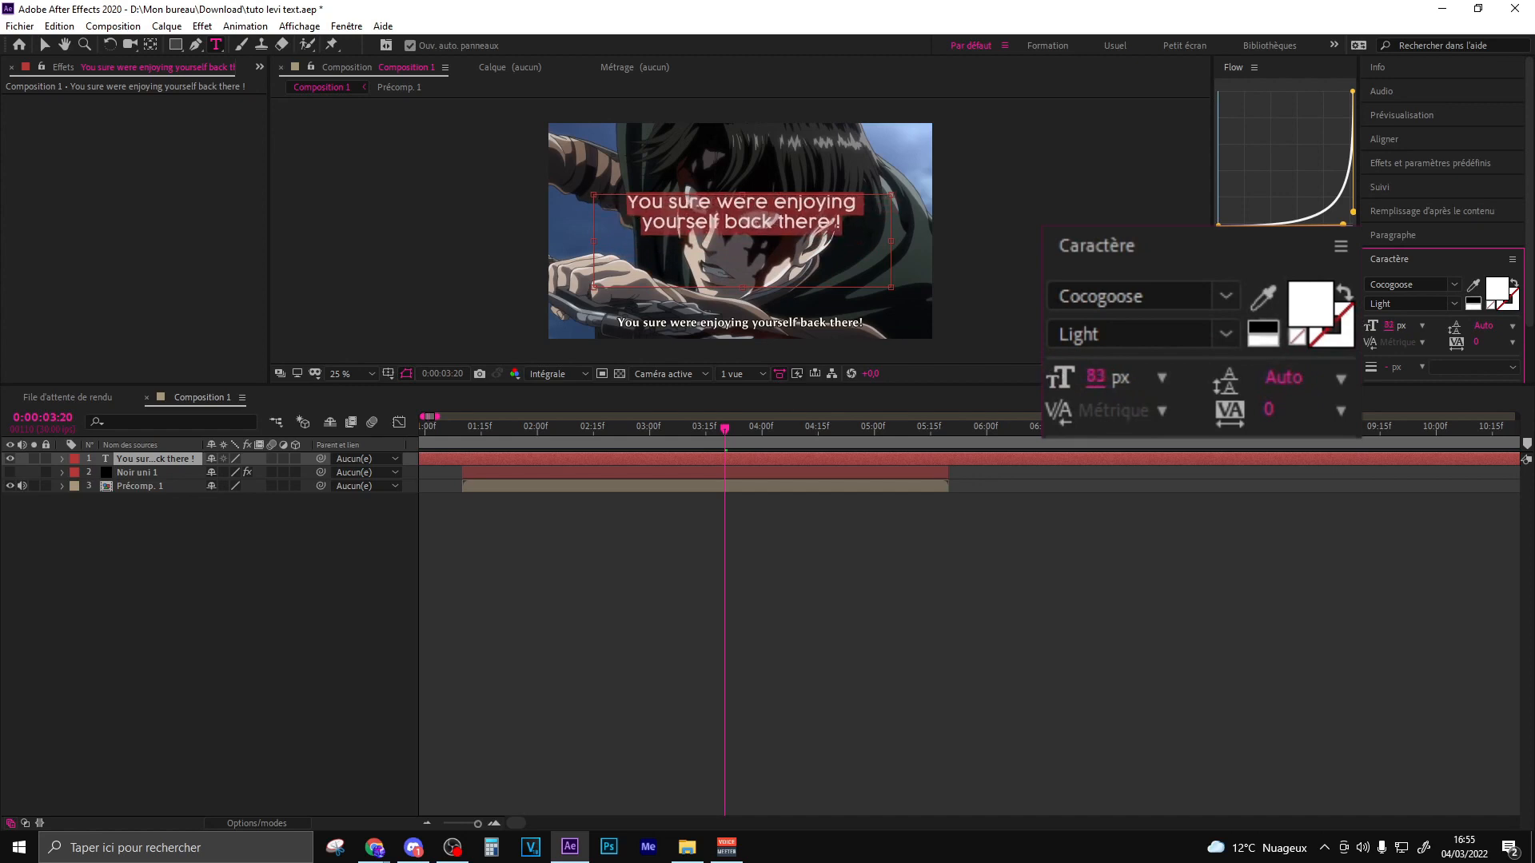
pyautogui.moveTo(891, 240); pyautogui.dragTo(1044, 220)
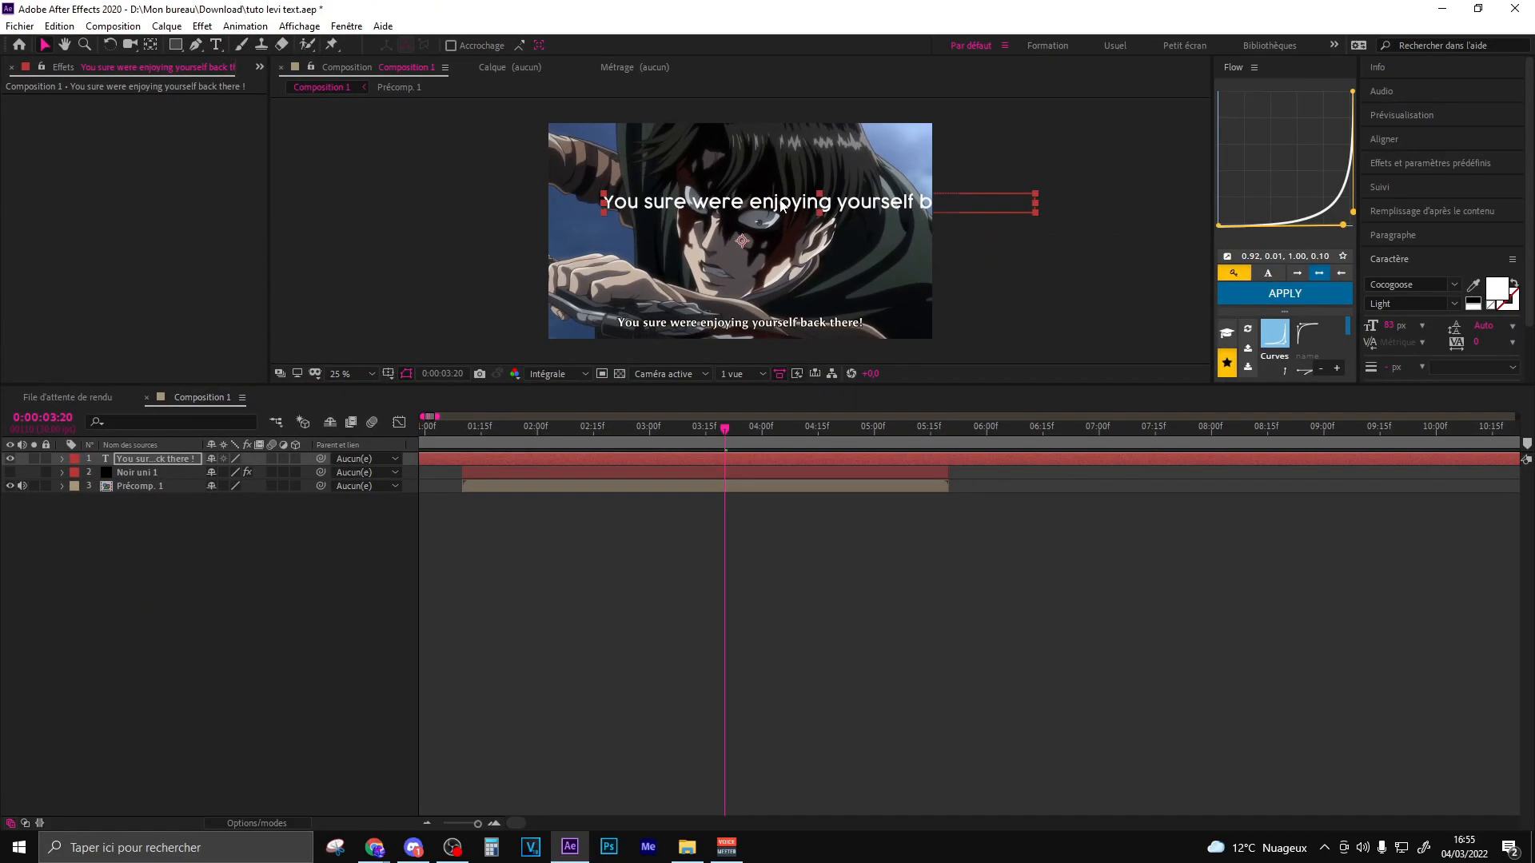
pyautogui.moveTo(784, 206); pyautogui.dragTo(718, 334)
pyautogui.moveTo(1388, 325); pyautogui.dragTo(1374, 324)
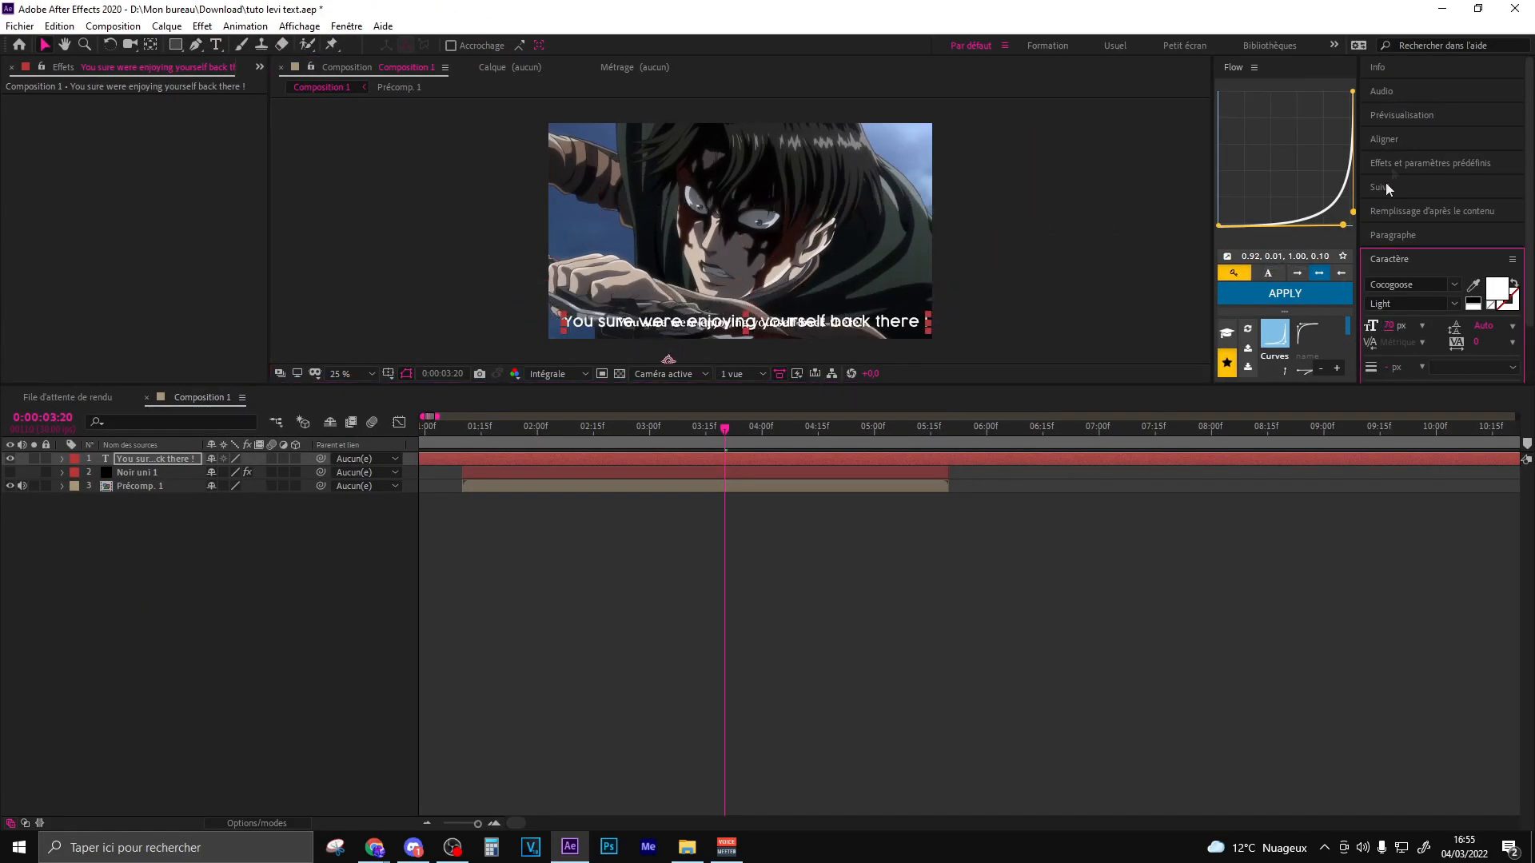
# Step: Center the text horizontally in the composition and show the Noir uni 1 layer again
pyautogui.click(1376, 140)
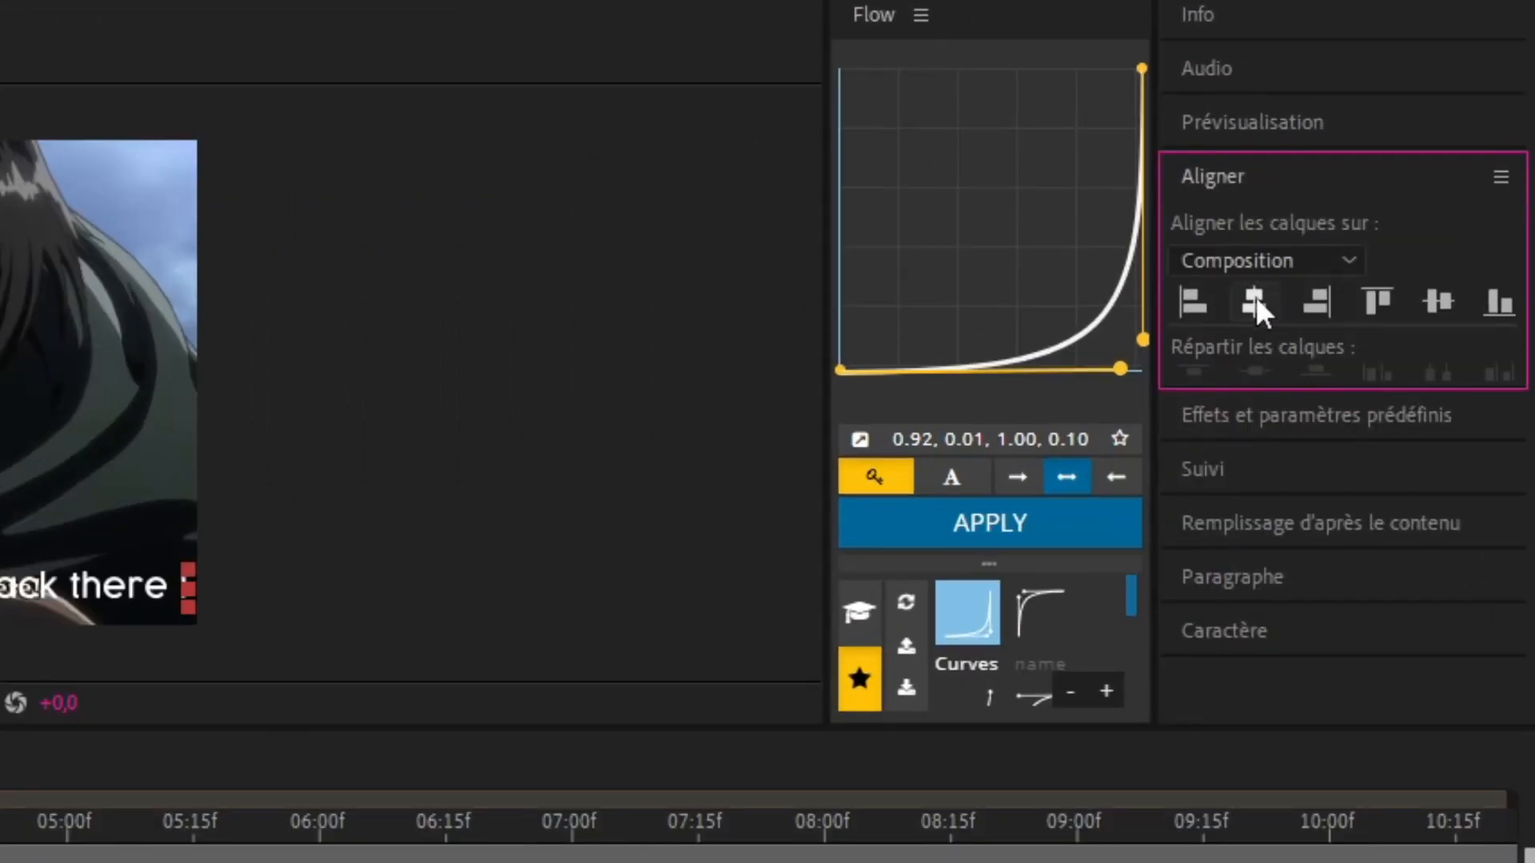
pyautogui.click(1253, 302)
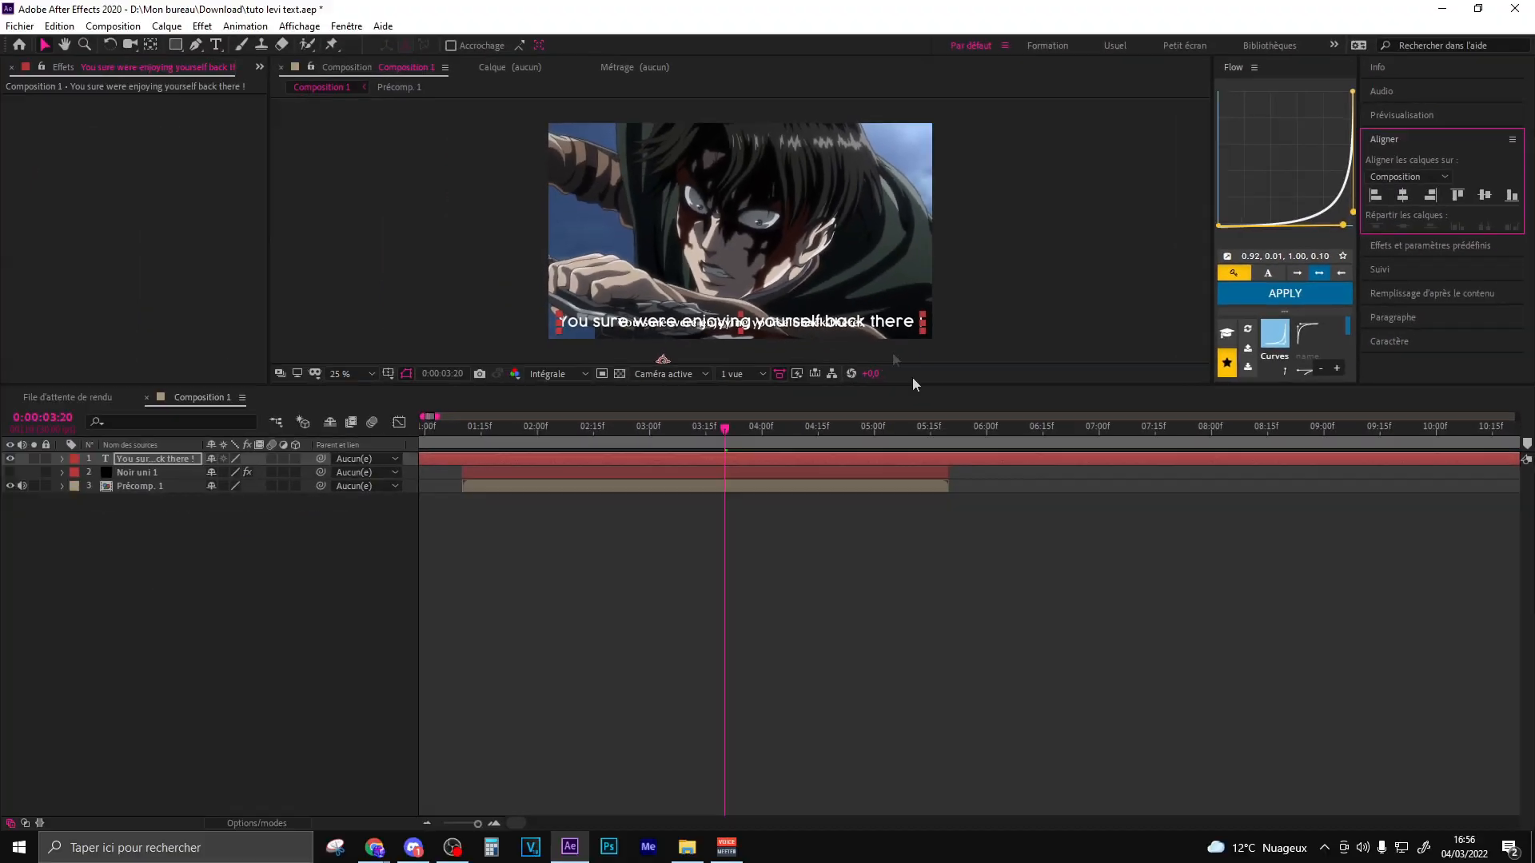
pyautogui.click(10, 472)
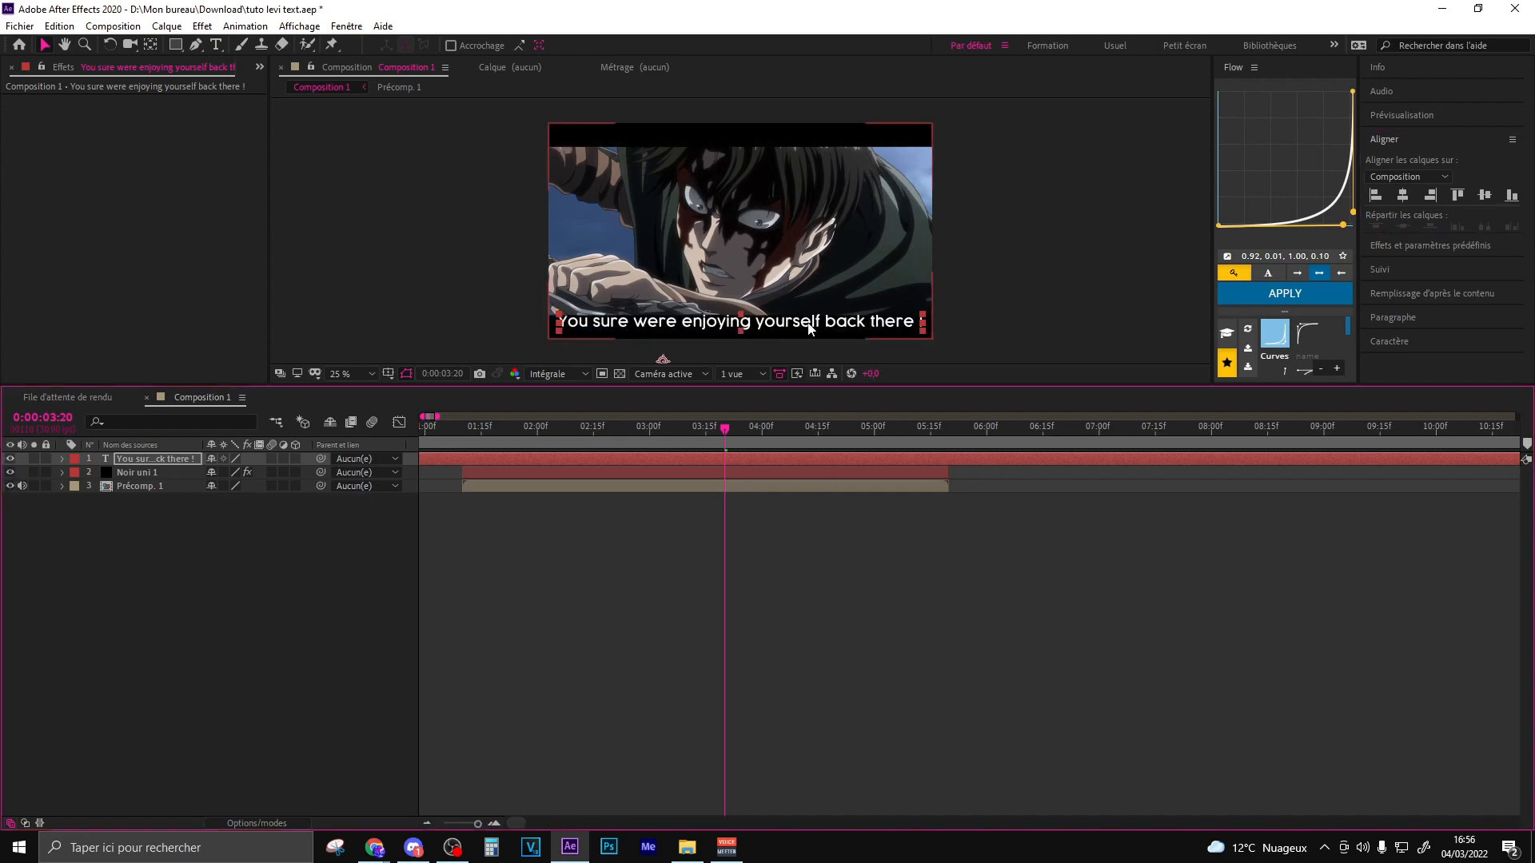
# Step: Set the text size to 57 px and nudge the line down within the lower black bar
pyautogui.moveTo(742, 318); pyautogui.dragTo(743, 323)
pyautogui.moveTo(664, 385); pyautogui.dragTo(720, 672)
pyautogui.doubleClick(725, 685)
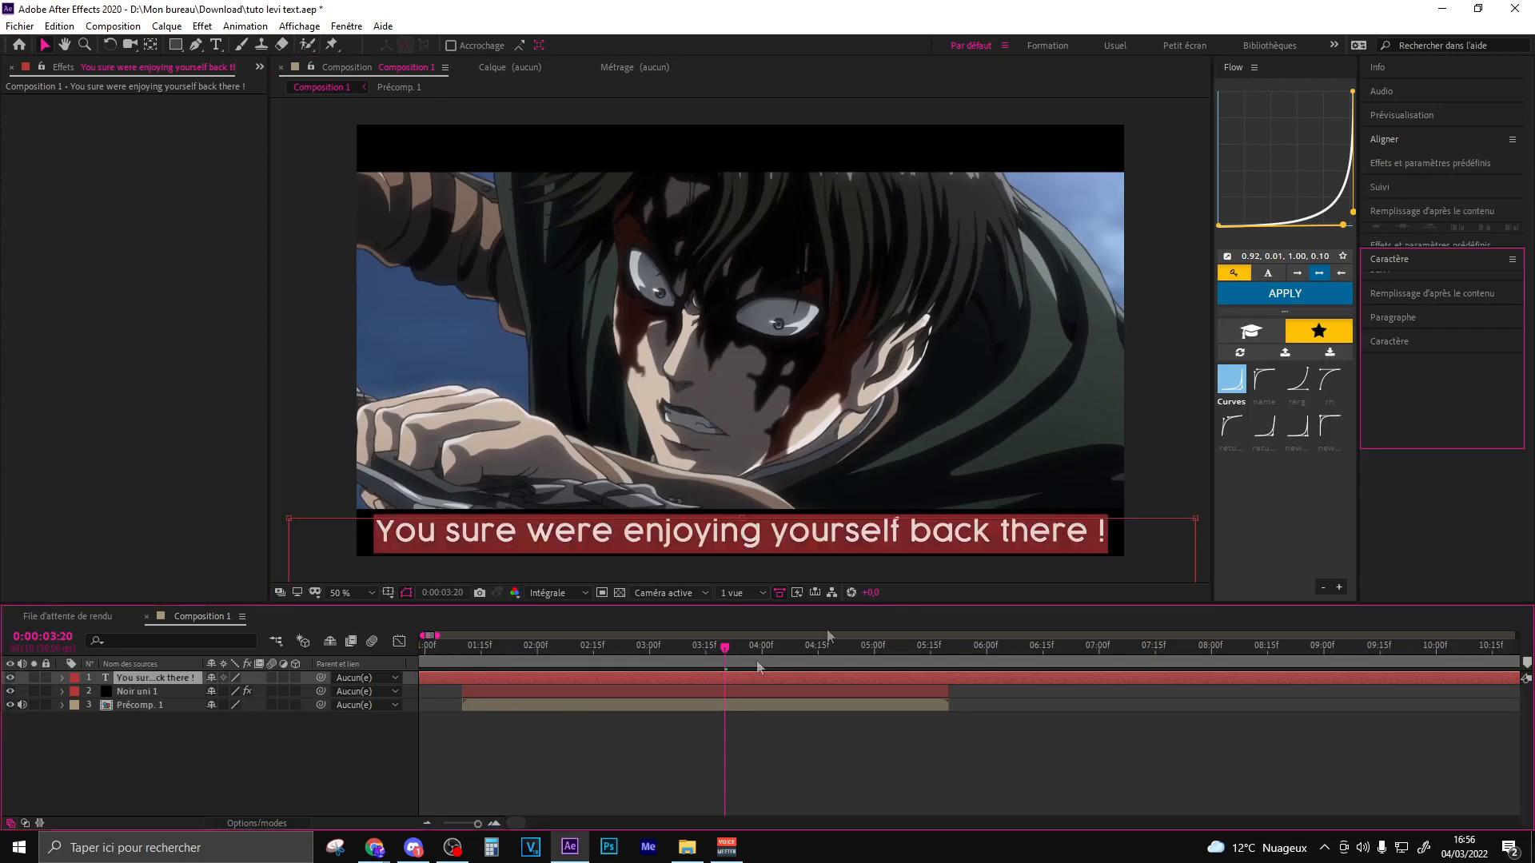
pyautogui.moveTo(1385, 327); pyautogui.dragTo(1371, 325)
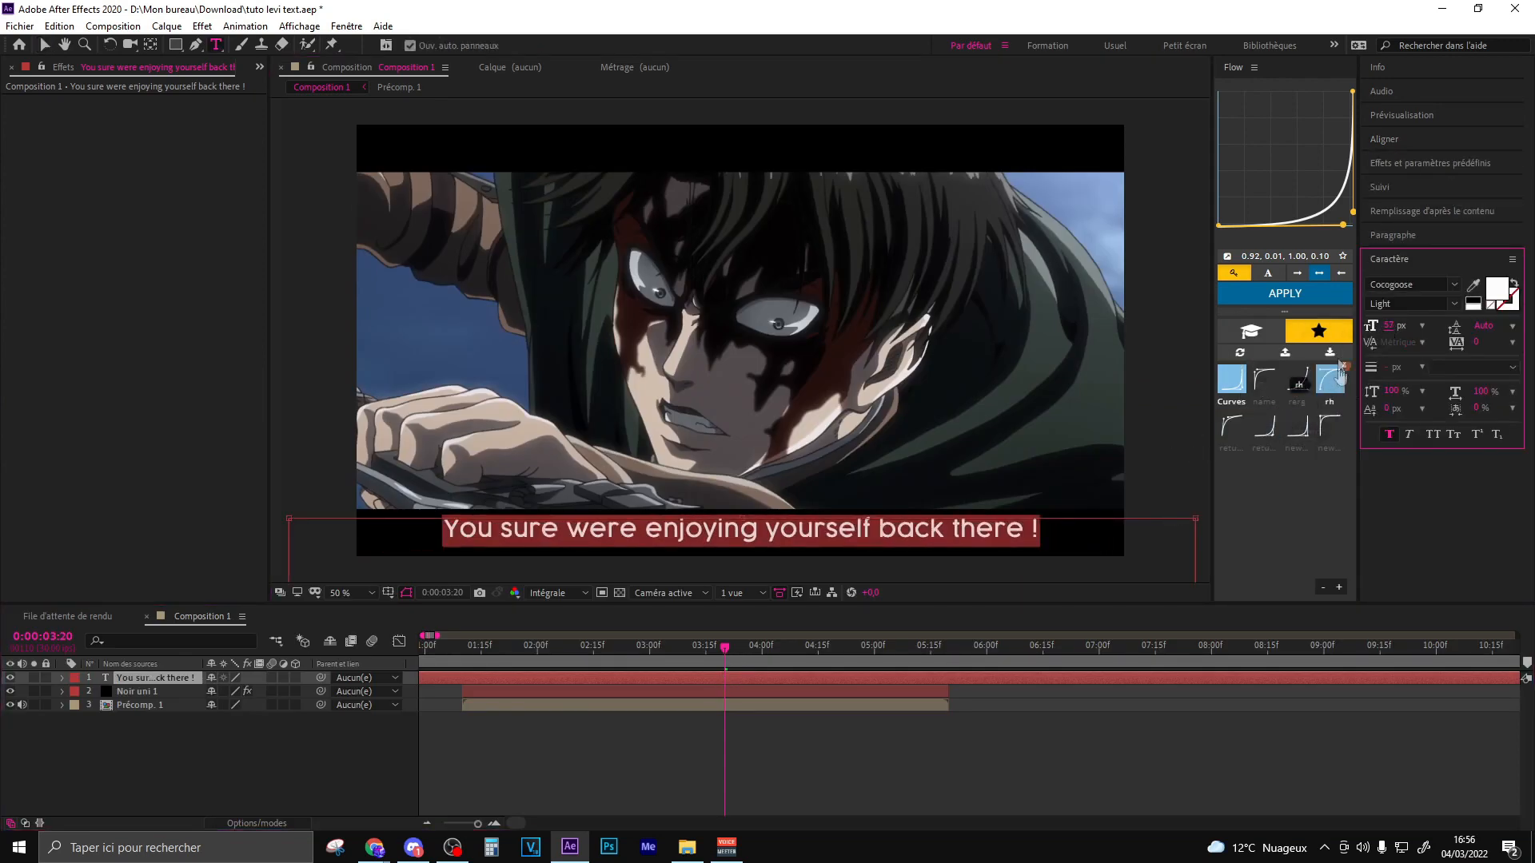
pyautogui.press('Escape')
pyautogui.press('Down')
pyautogui.press('Down')
pyautogui.press('Down')
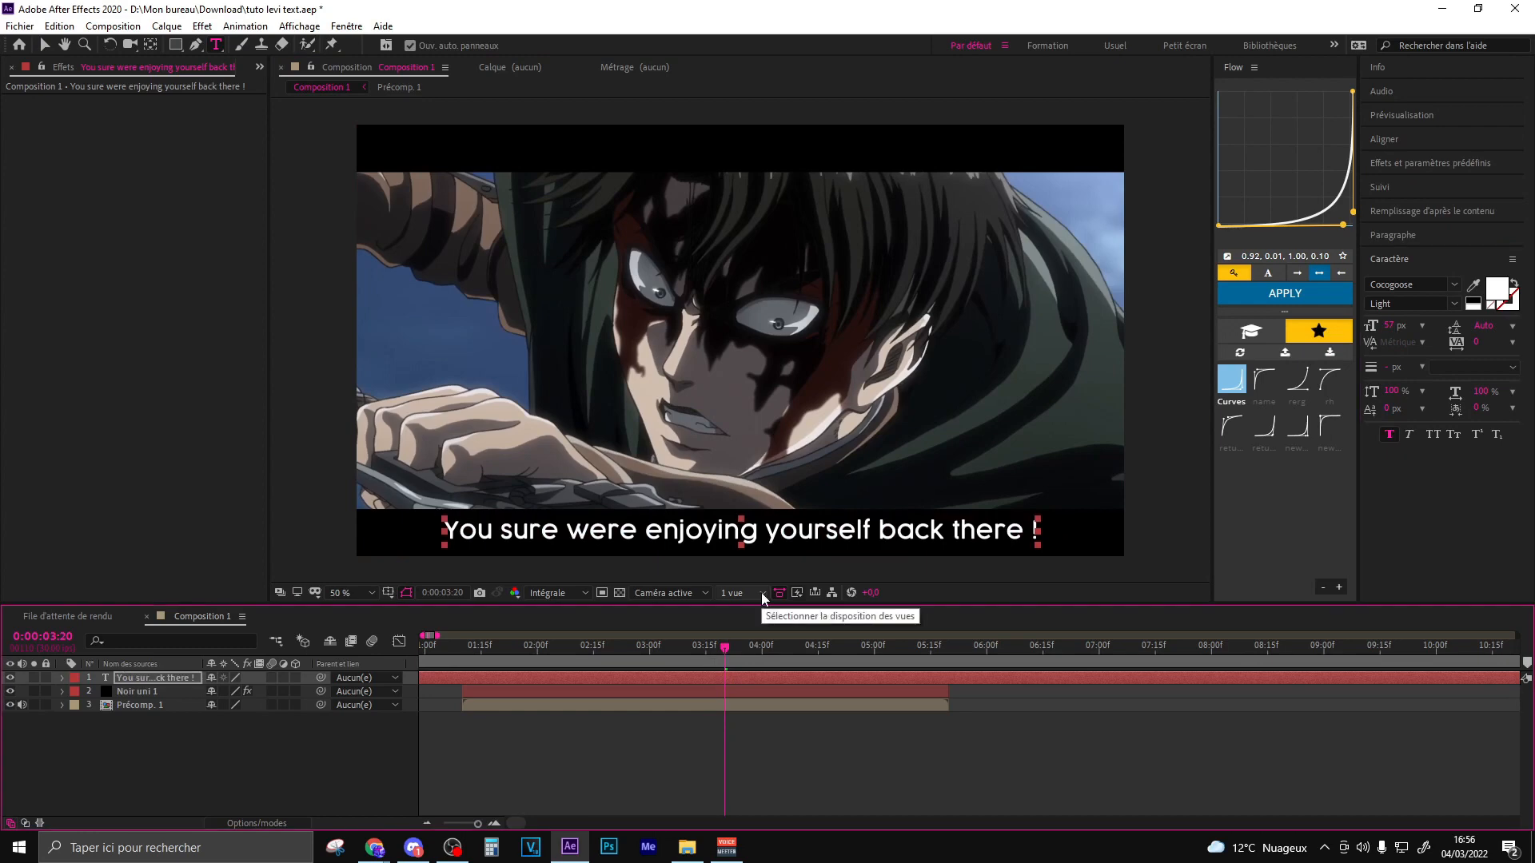
pyautogui.click(784, 733)
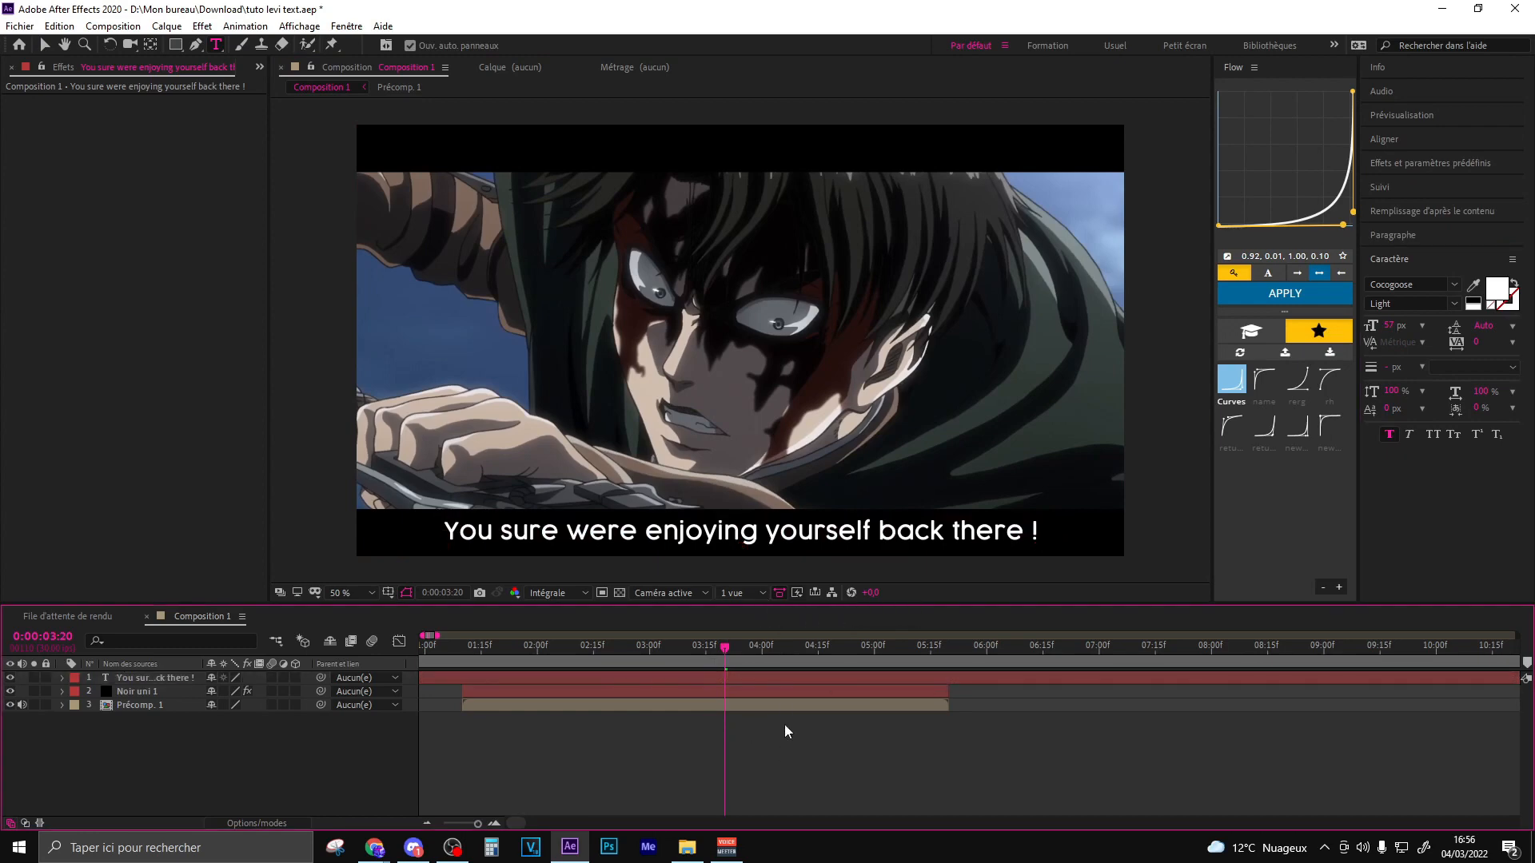
# Step: Find the S_TextureFlux effect and apply it to the text layer
pyautogui.press('v')
pyautogui.click(735, 677)
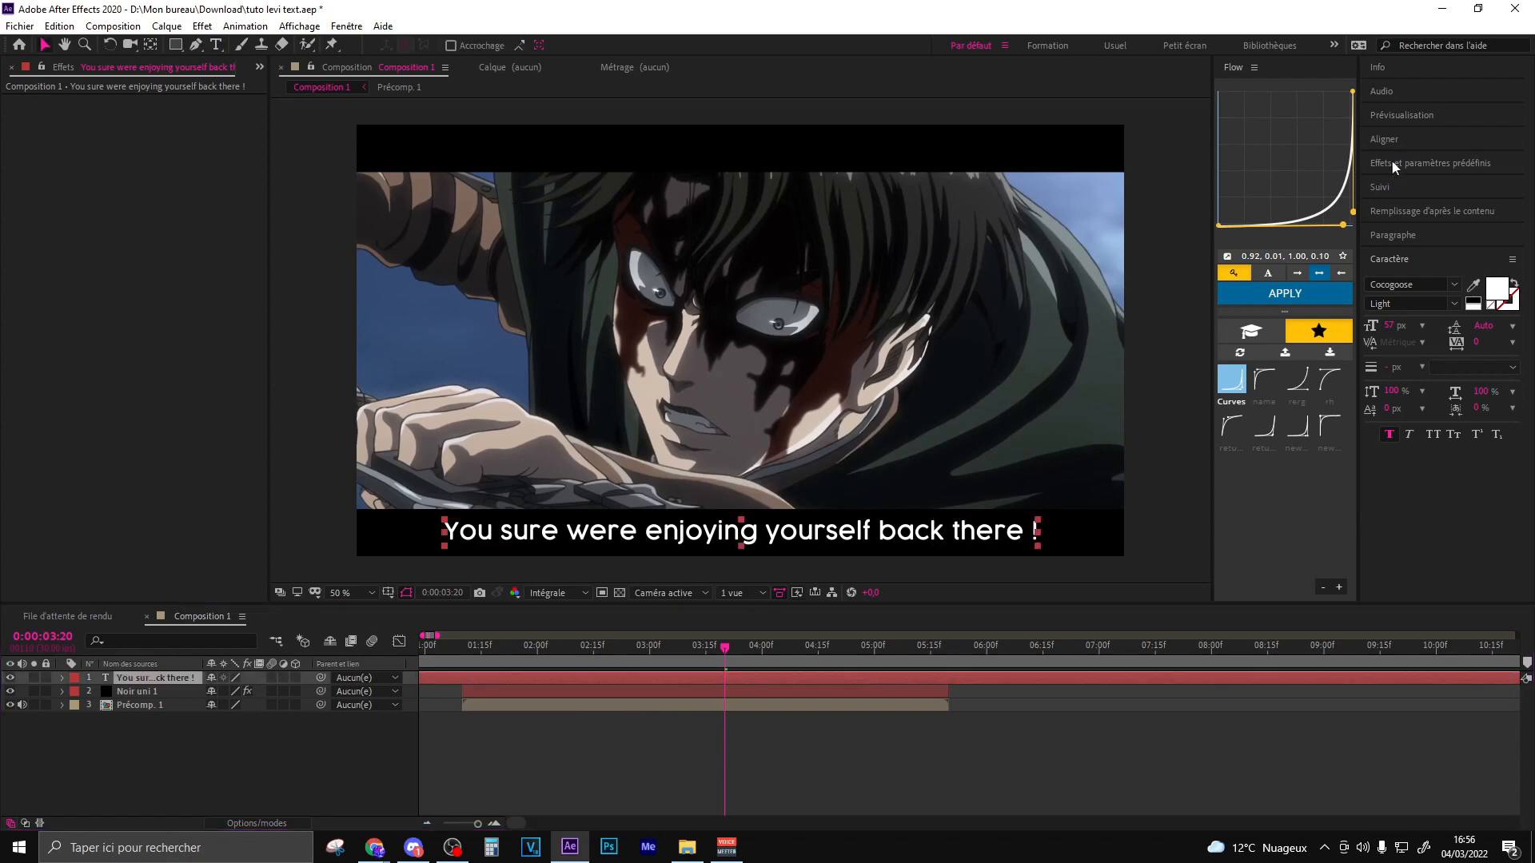
pyautogui.click(1402, 164)
pyautogui.moveTo(1434, 182); pyautogui.dragTo(1366, 187)
pyautogui.press('BackSpace')
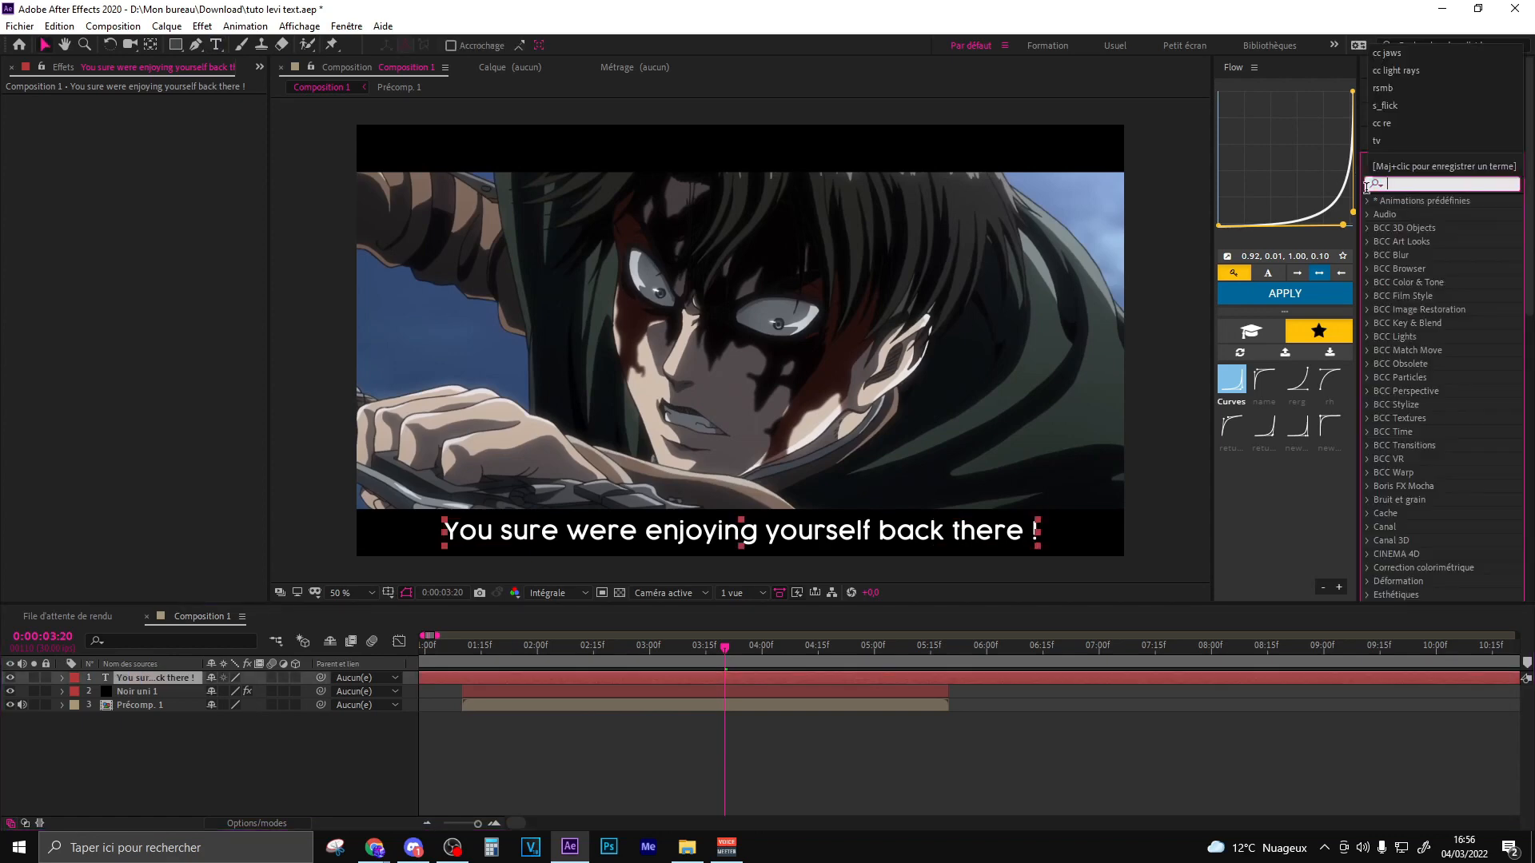
pyautogui.write('s_')
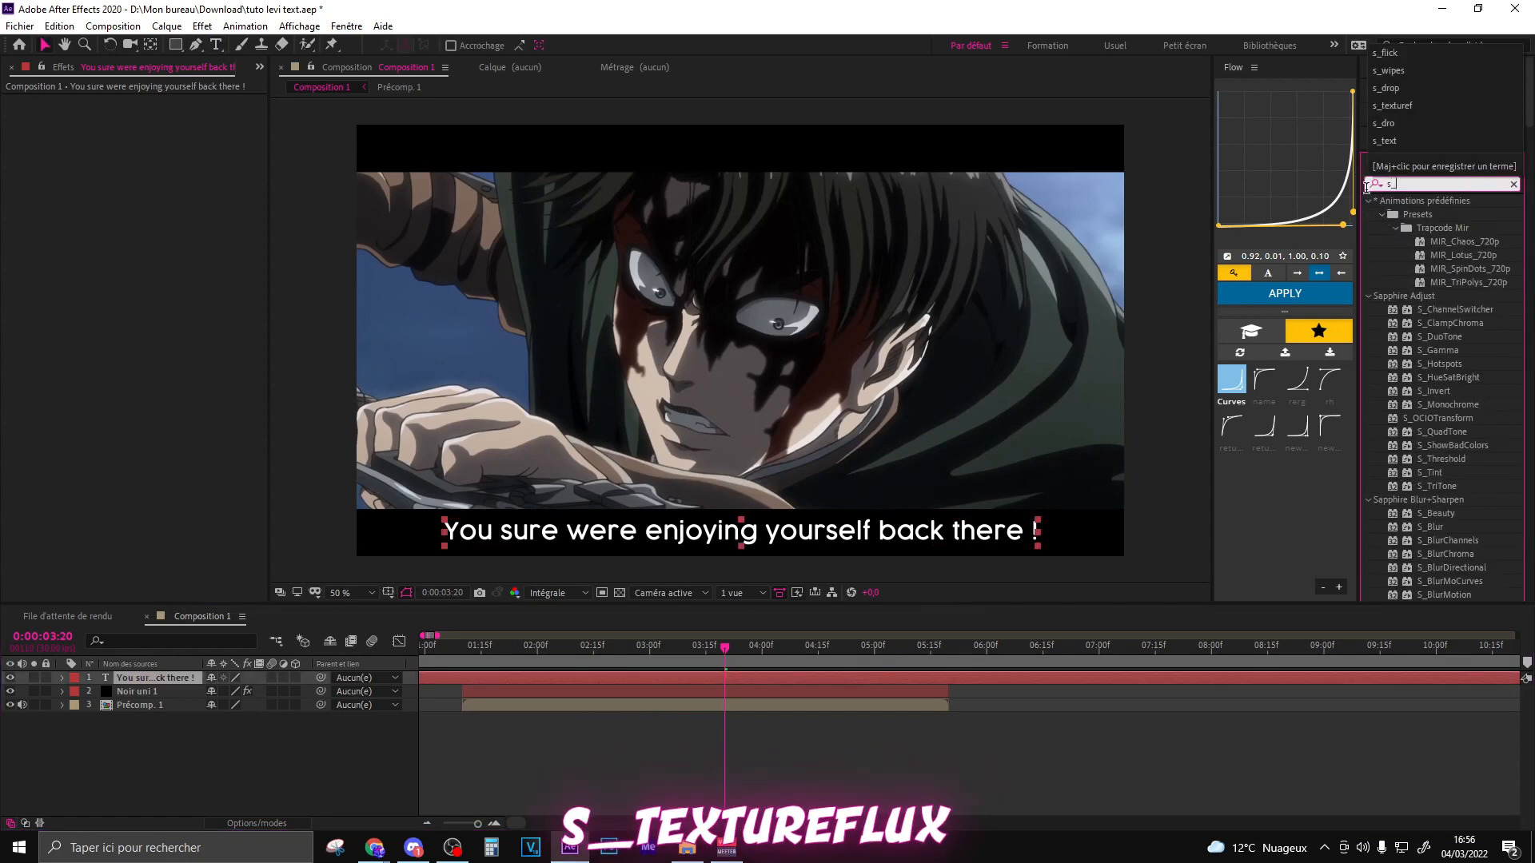
pyautogui.write('textureflux')
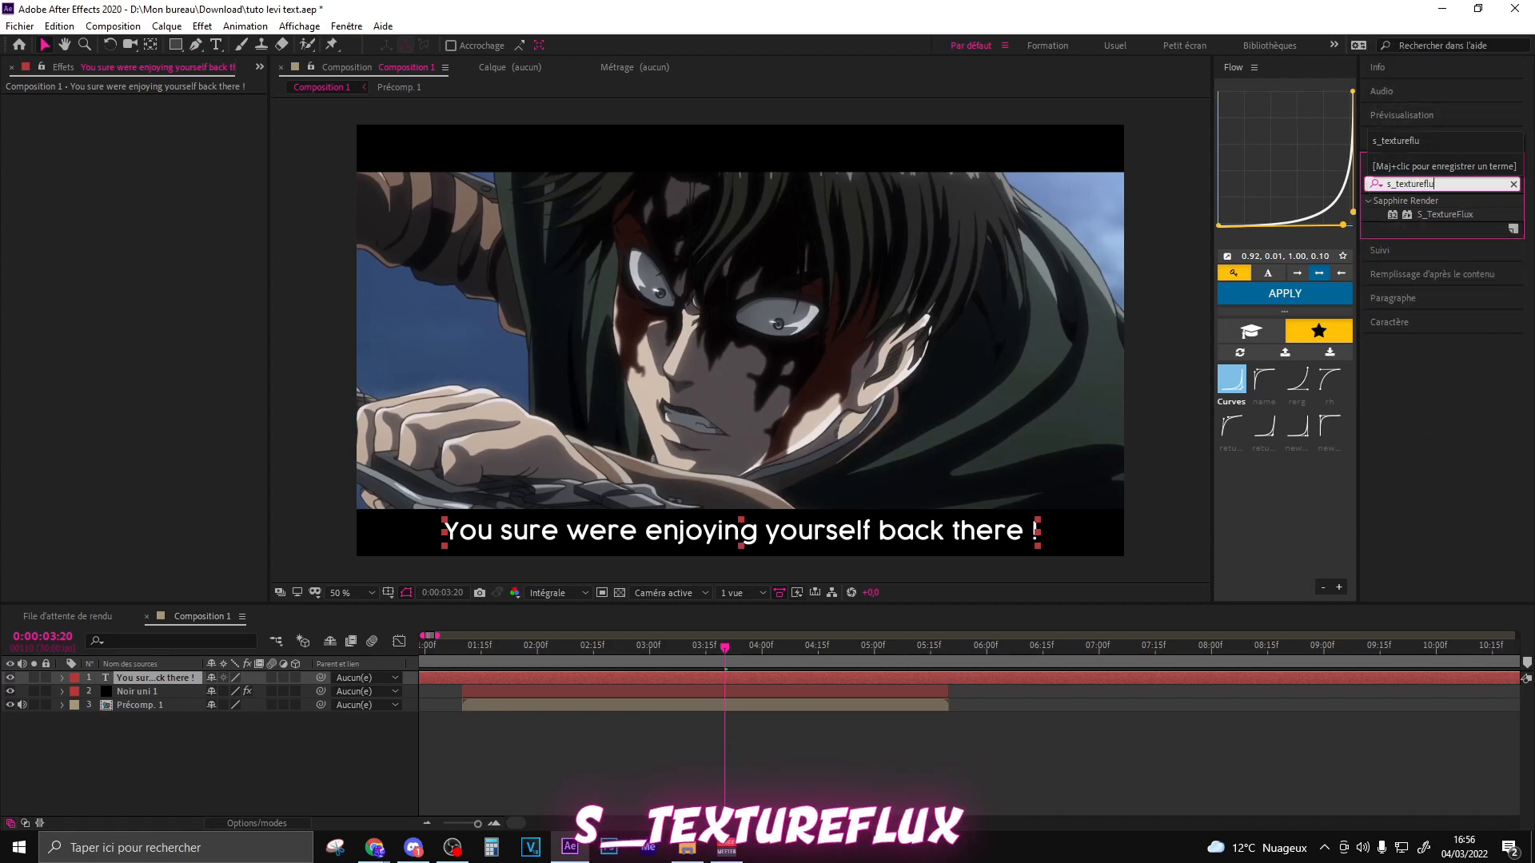
pyautogui.click(1433, 213)
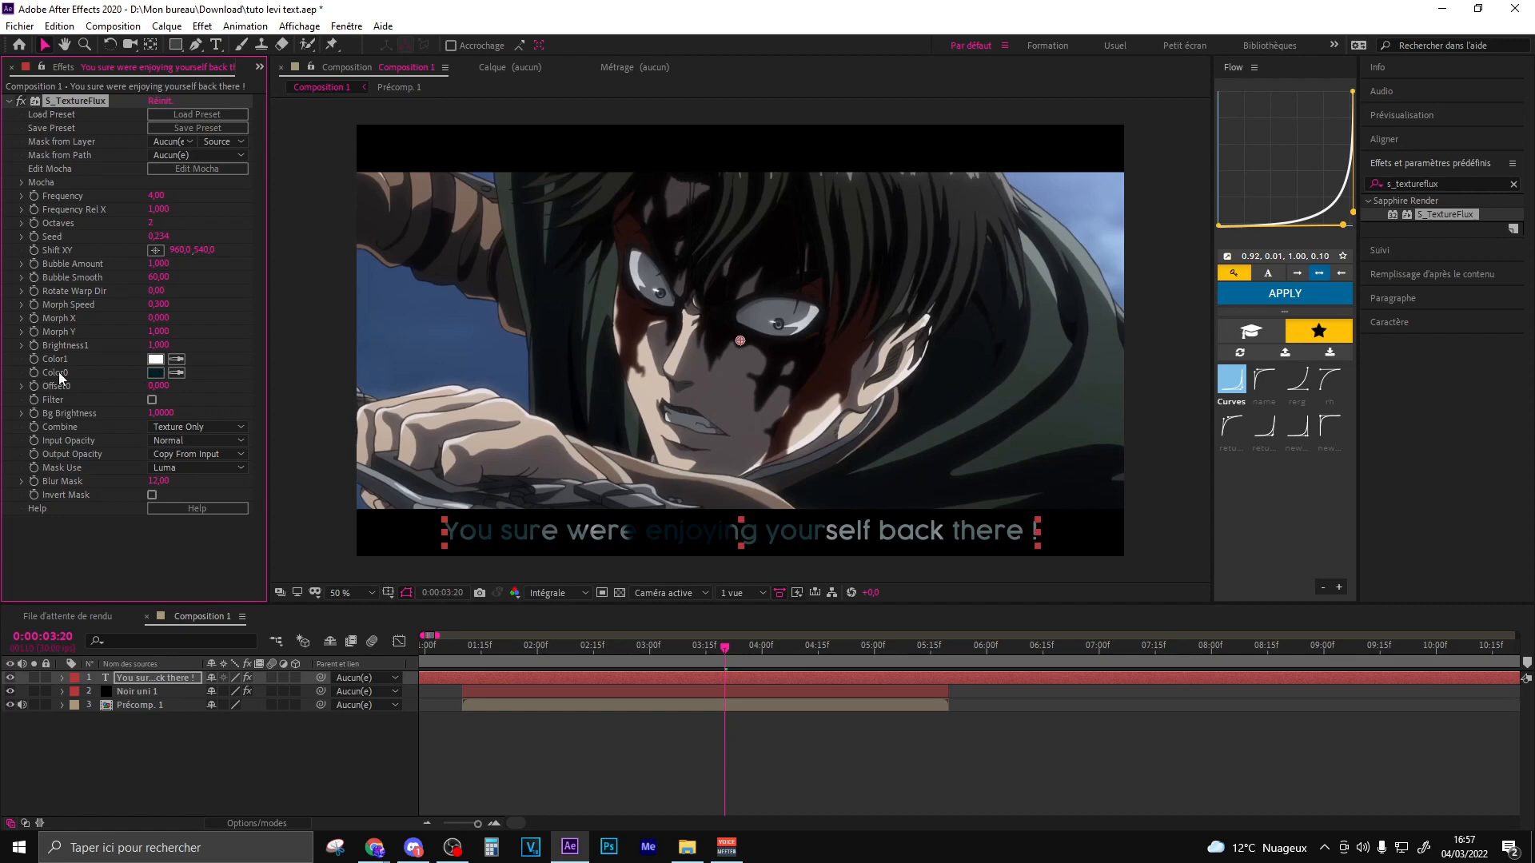
# Step: Set S_TextureFlux's Color0 to a bright green, 159911
pyautogui.click(154, 375)
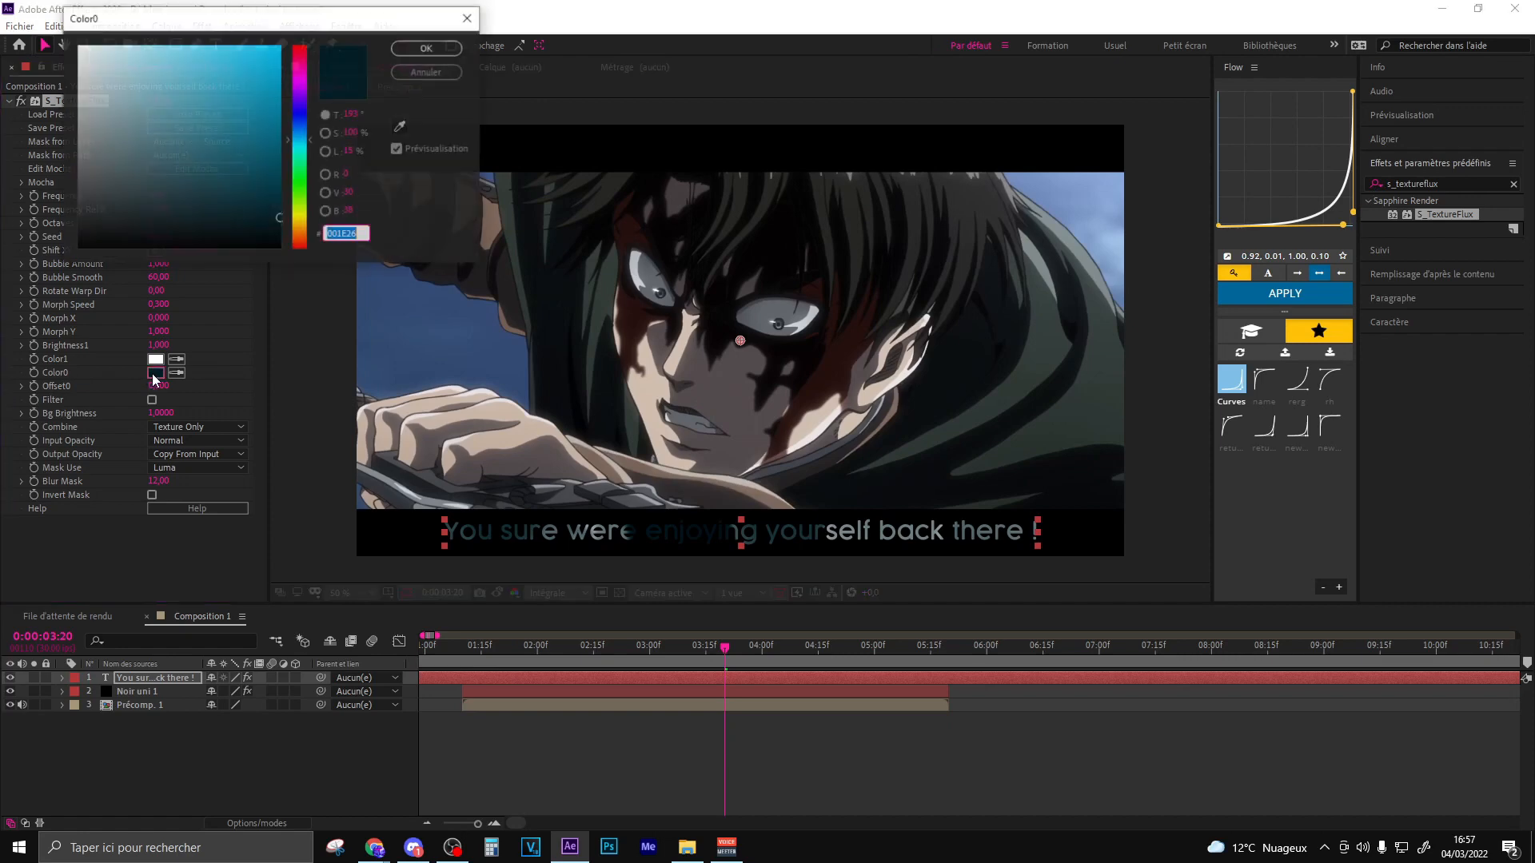
pyautogui.click(402, 128)
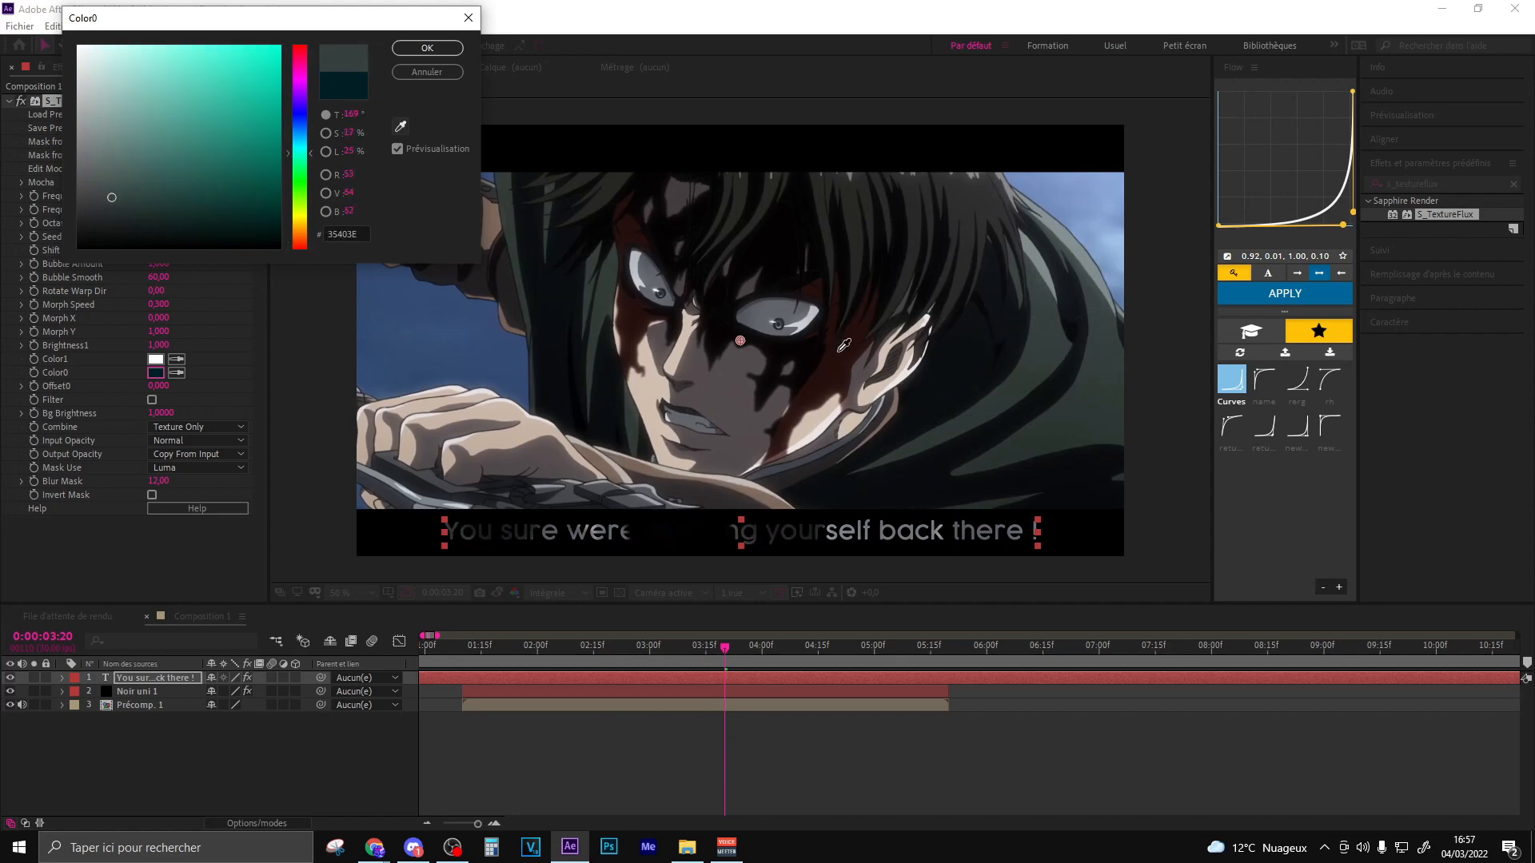
pyautogui.click(1040, 304)
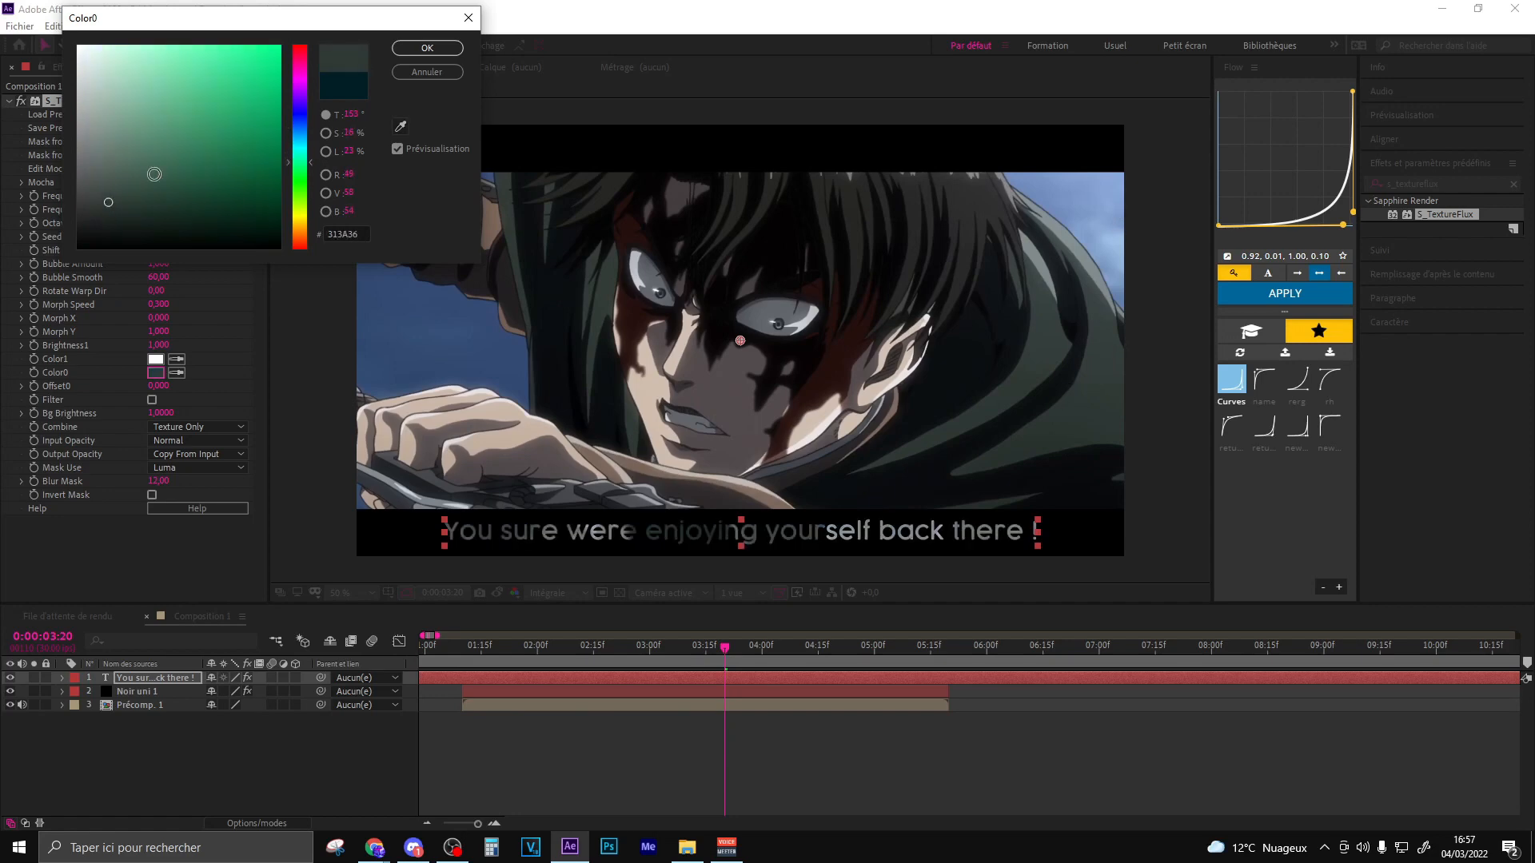
pyautogui.moveTo(246, 161); pyautogui.dragTo(270, 179)
pyautogui.click(300, 177)
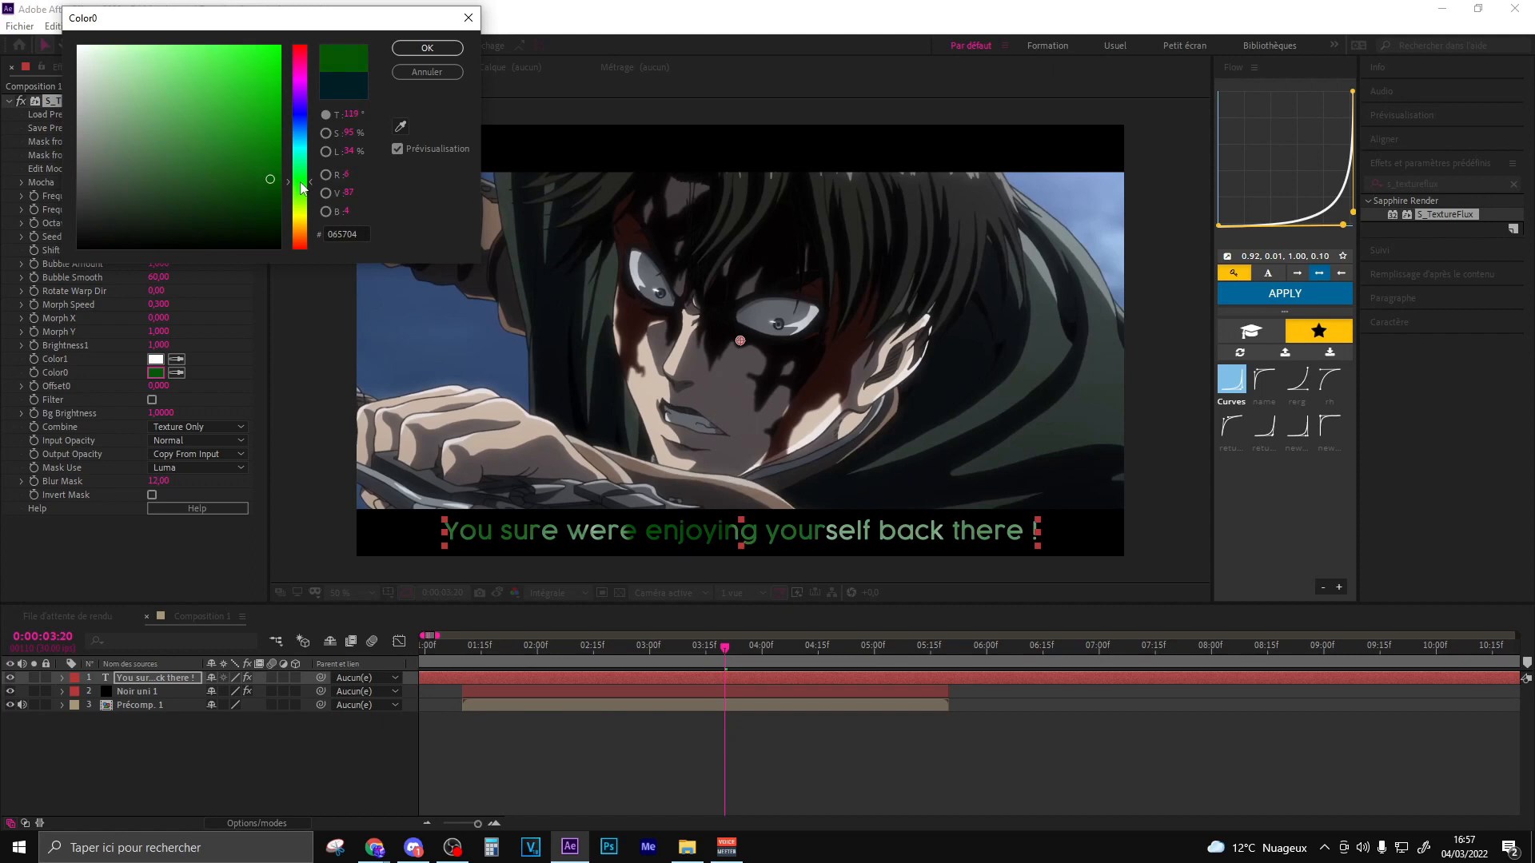
pyautogui.click(258, 126)
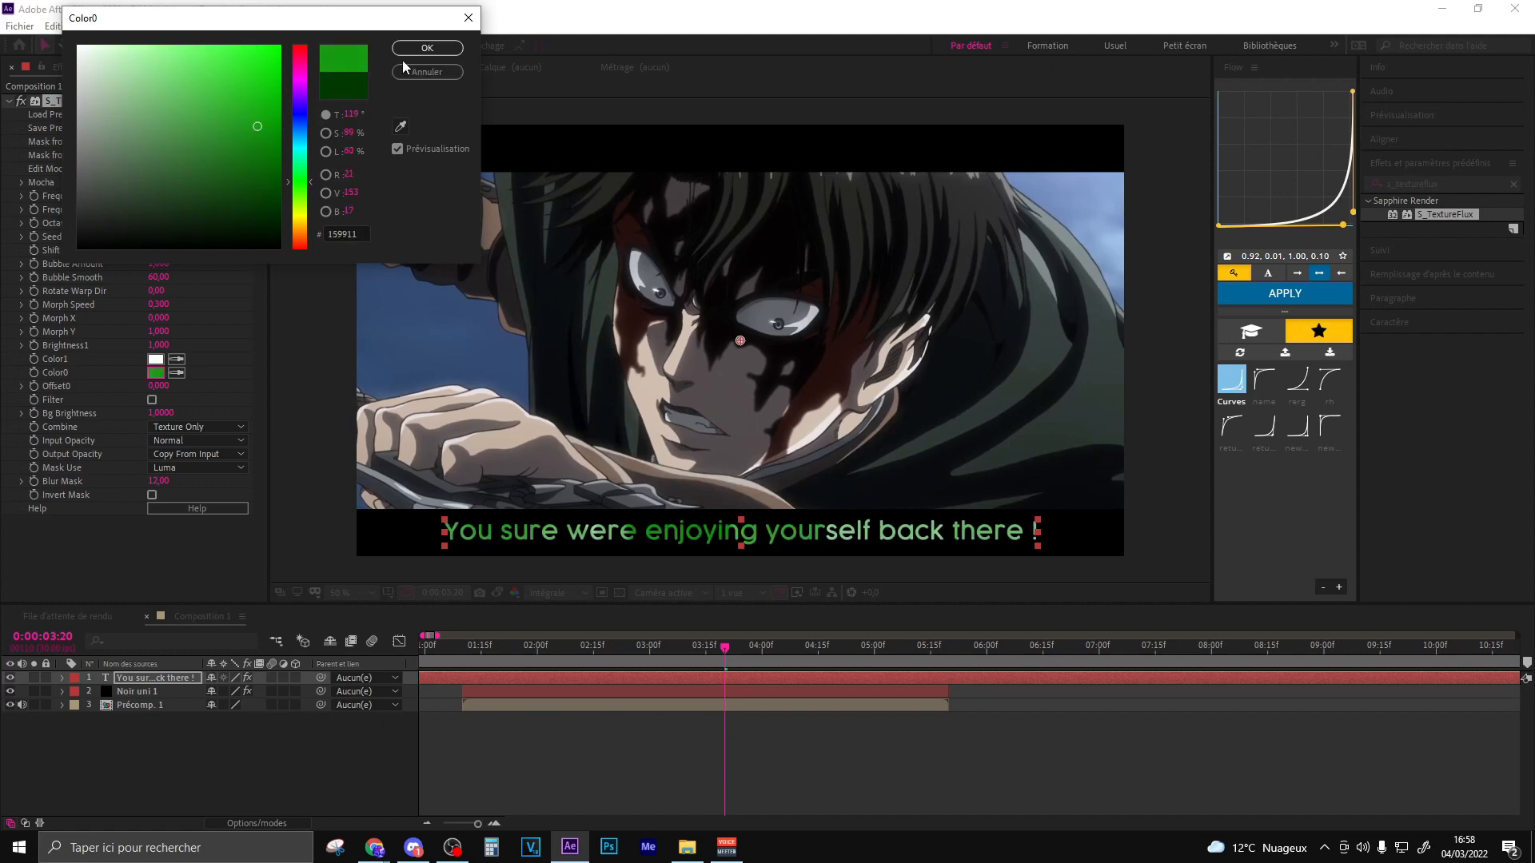
pyautogui.click(427, 48)
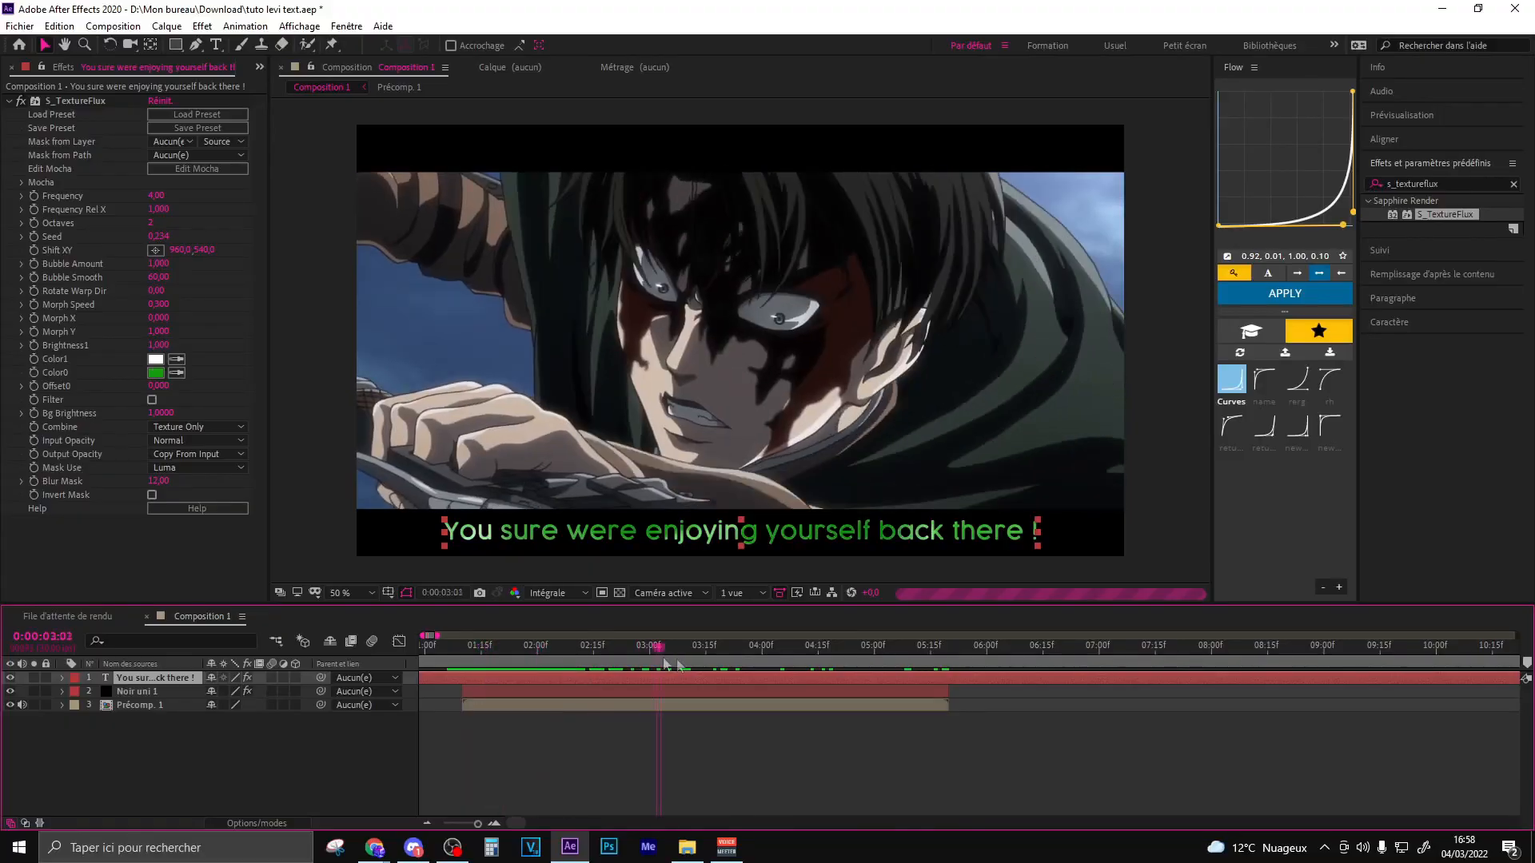
# Step: Set S_TextureFlux's Shift XY to 1564, 732 and preview how the texture moves across the text over time
pyautogui.moveTo(678, 665)
pyautogui.mouseDown()
pyautogui.moveTo(908, 670)
pyautogui.moveTo(496, 664)
pyautogui.moveTo(819, 649)
pyautogui.moveTo(656, 657)
pyautogui.mouseUp()
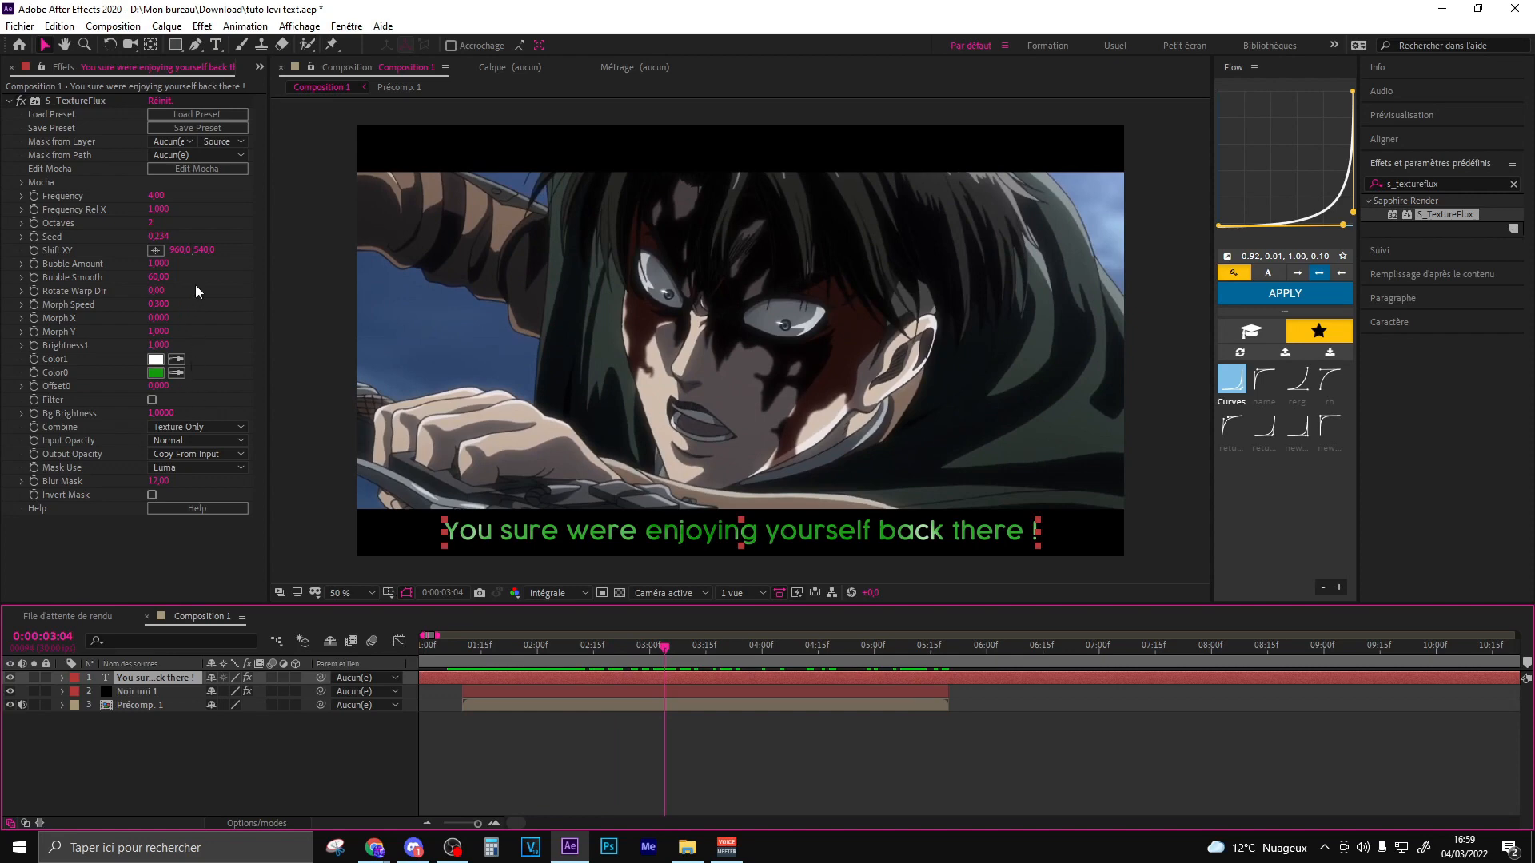
pyautogui.click(65, 250)
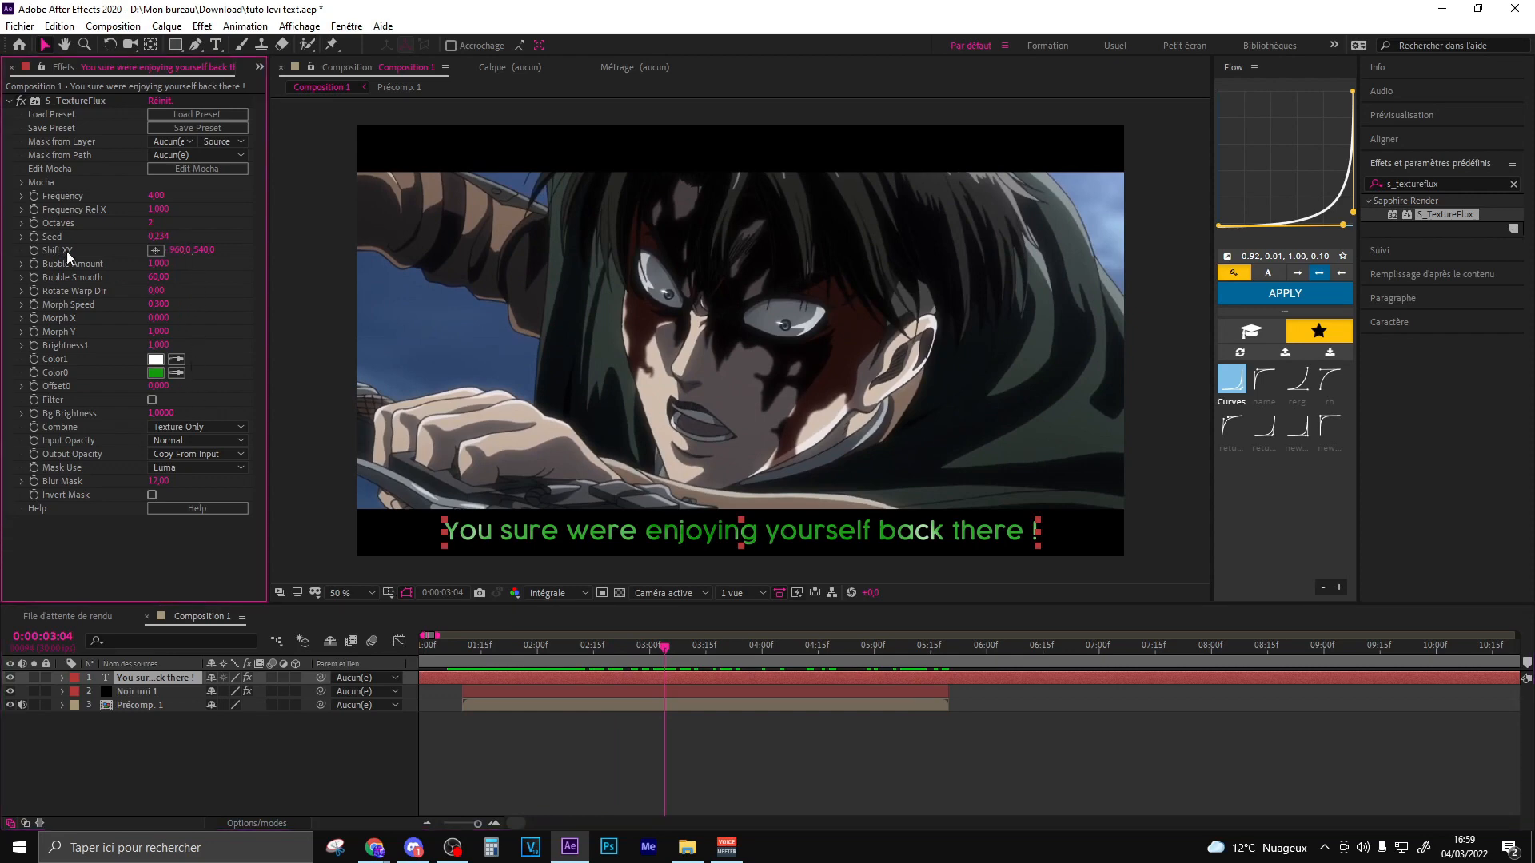
pyautogui.moveTo(178, 250); pyautogui.dragTo(376, 319)
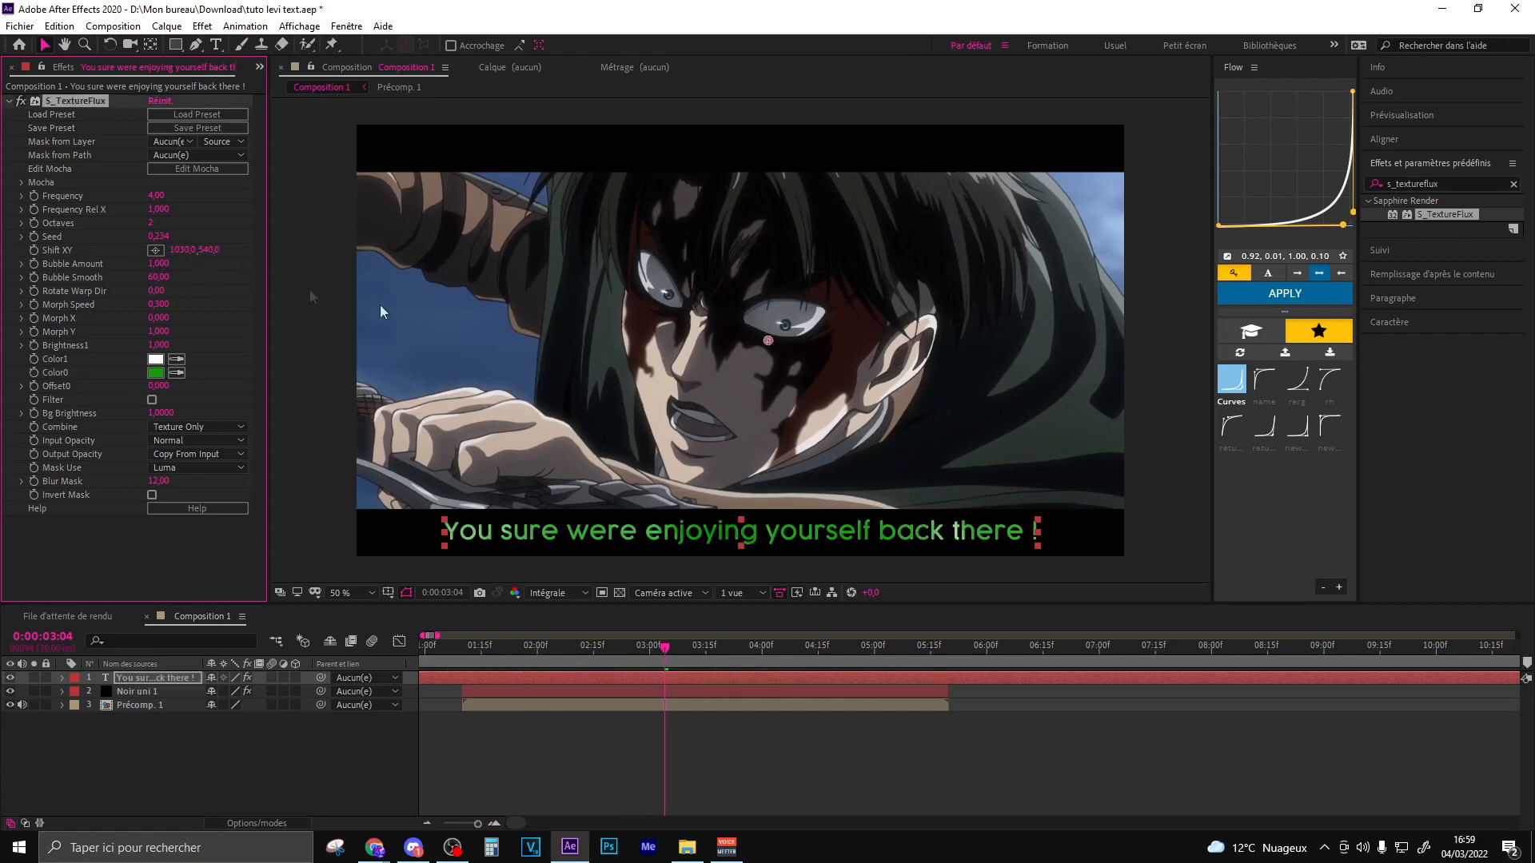
pyautogui.moveTo(177, 250)
pyautogui.mouseDown()
pyautogui.moveTo(368, 240)
pyautogui.moveTo(227, 253)
pyautogui.mouseUp()
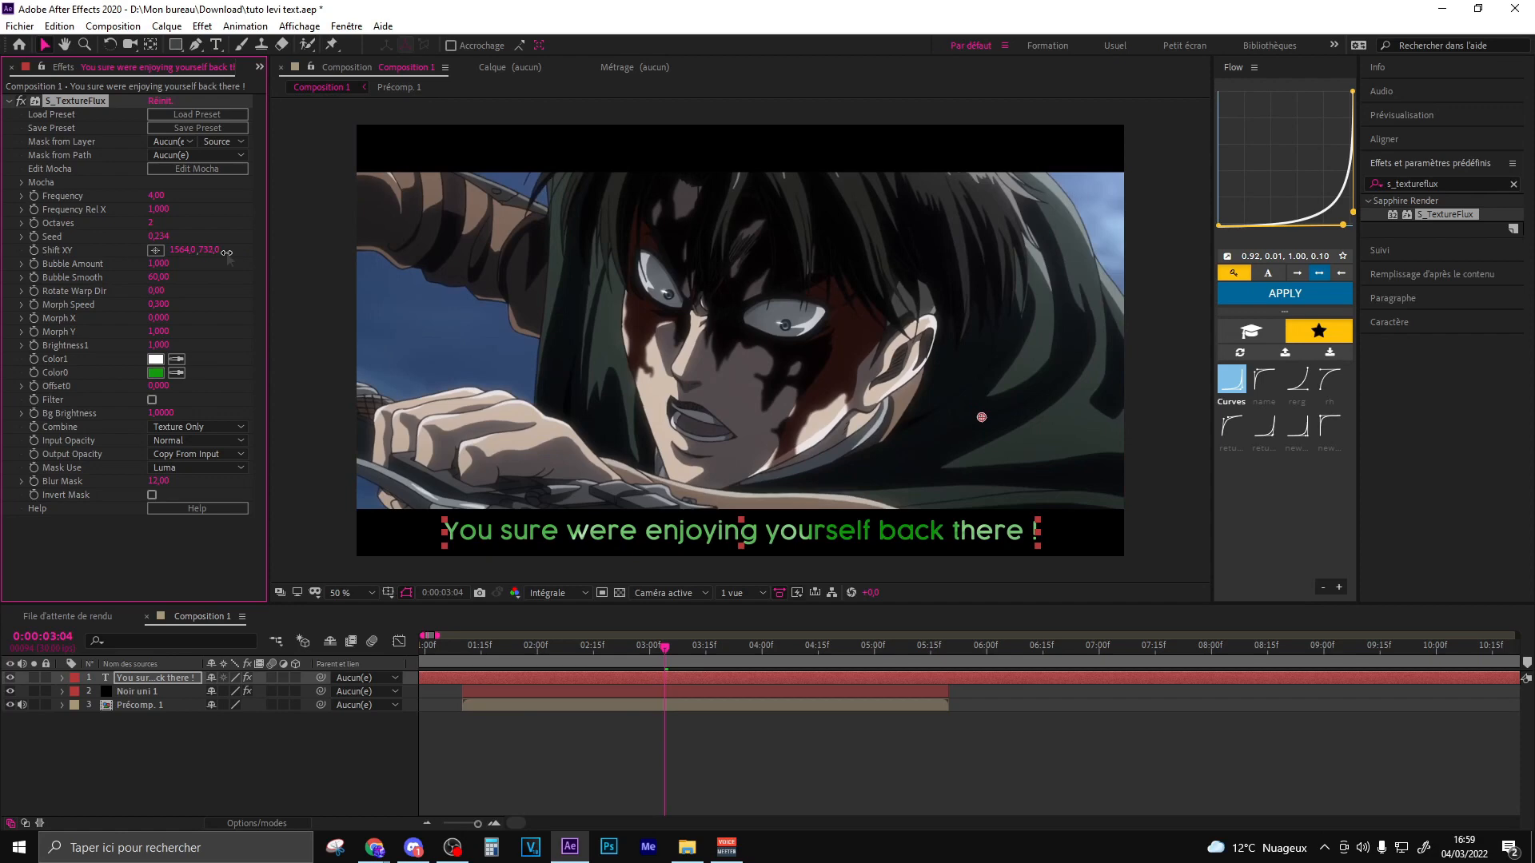
pyautogui.moveTo(525, 655)
pyautogui.mouseDown()
pyautogui.moveTo(476, 654)
pyautogui.moveTo(519, 653)
pyautogui.mouseUp()
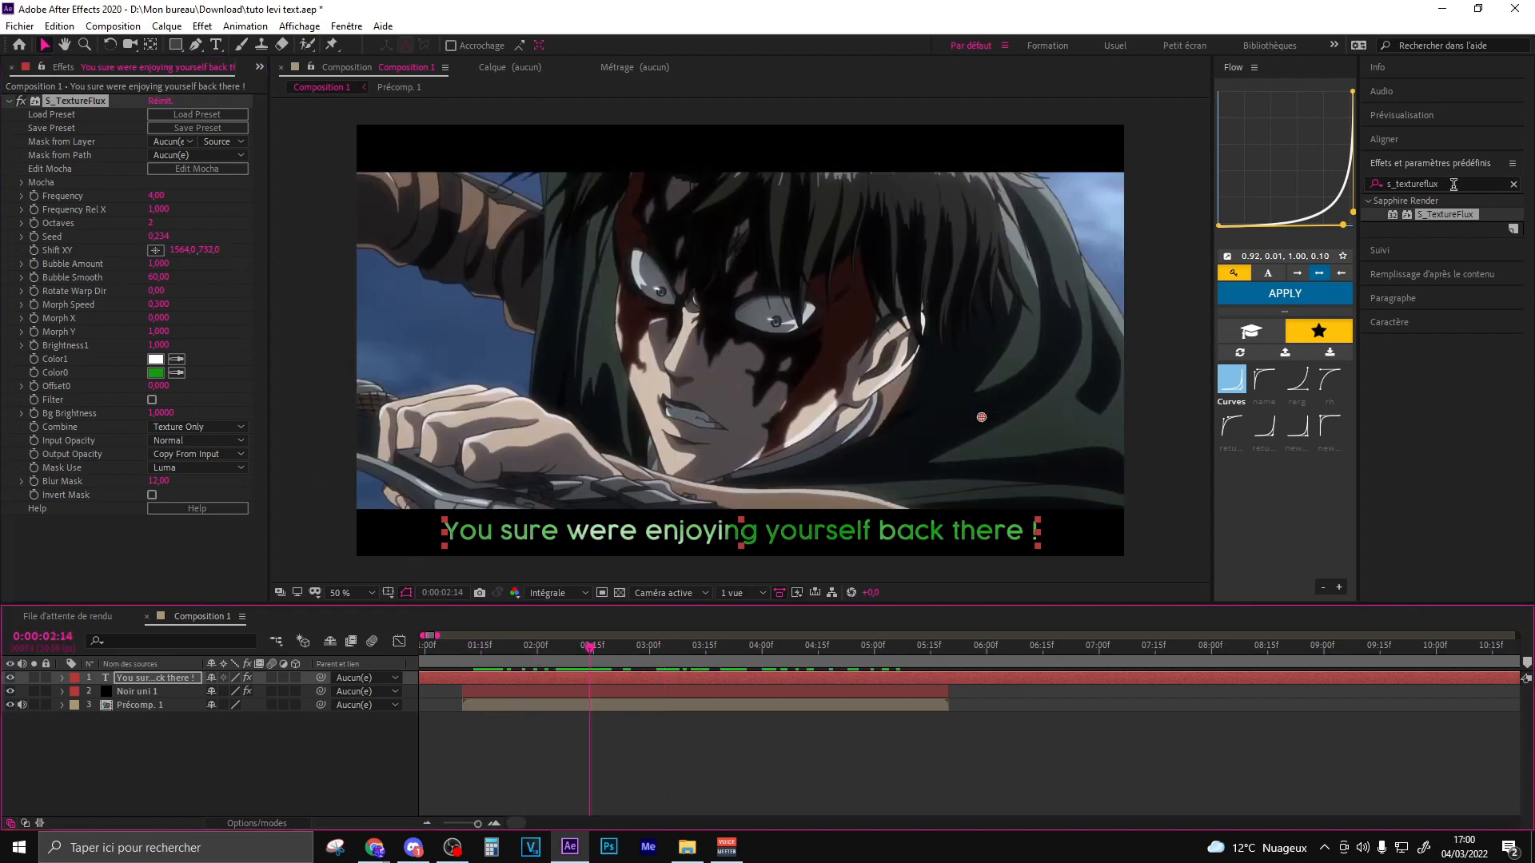
# Step: Find the S_DropShadow effect and apply it to the text layer
pyautogui.click(1449, 183)
pyautogui.click(1449, 184)
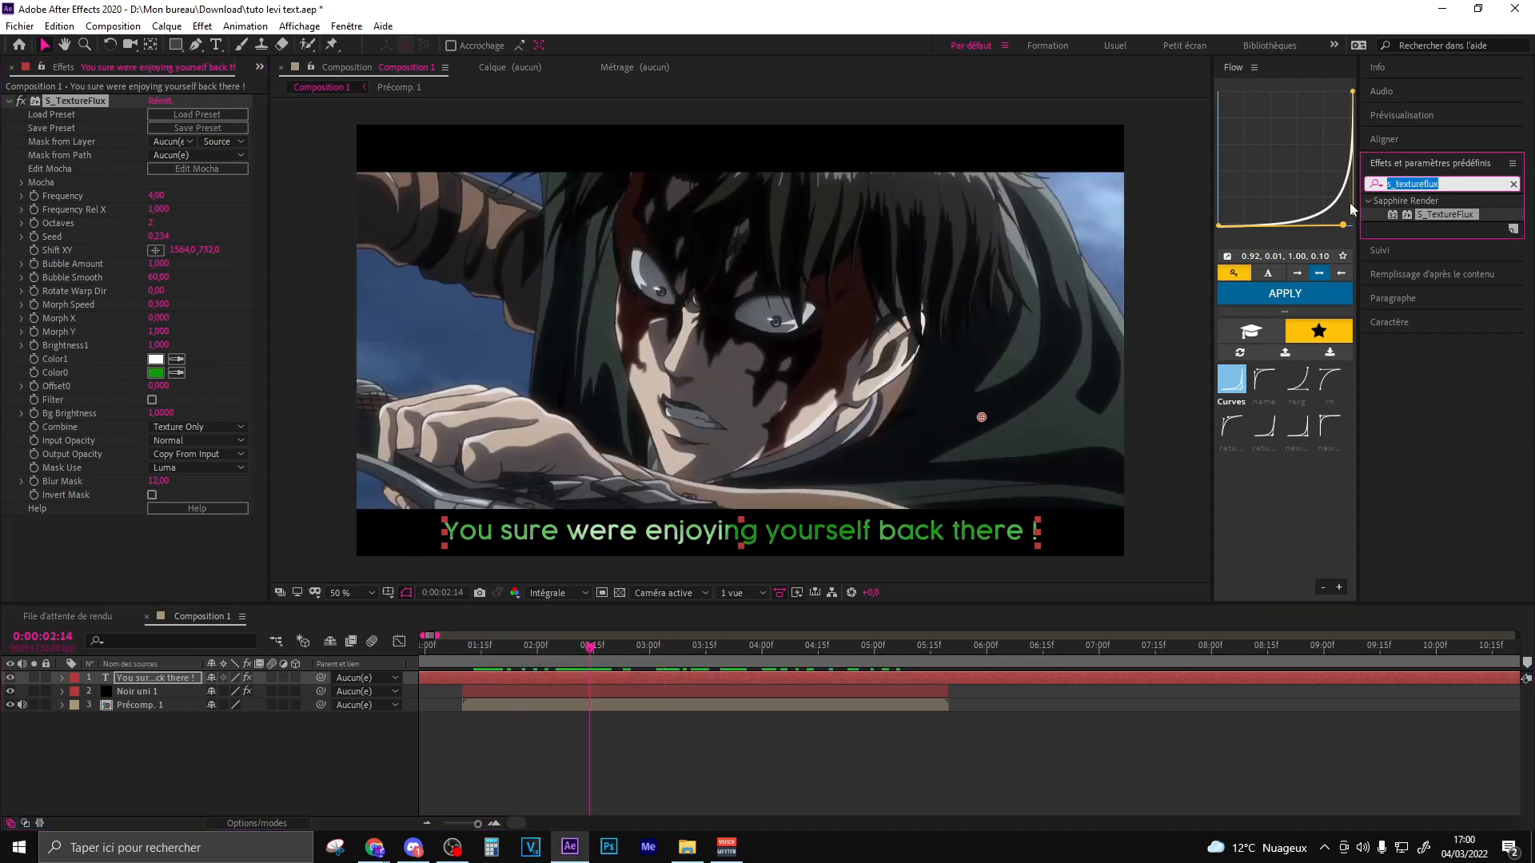
pyautogui.write('s_dropsha')
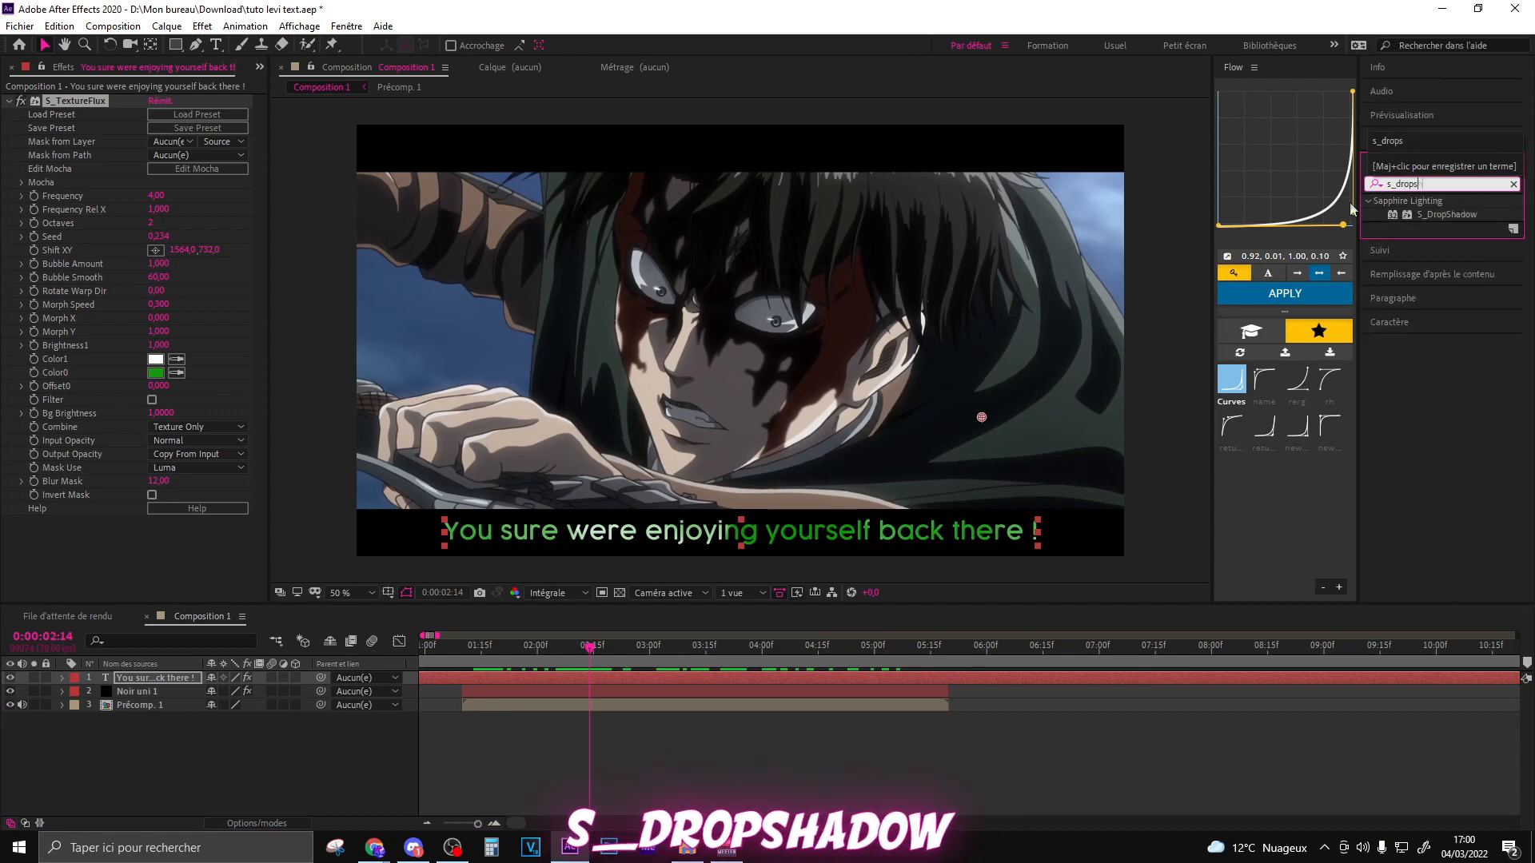
pyautogui.click(1467, 216)
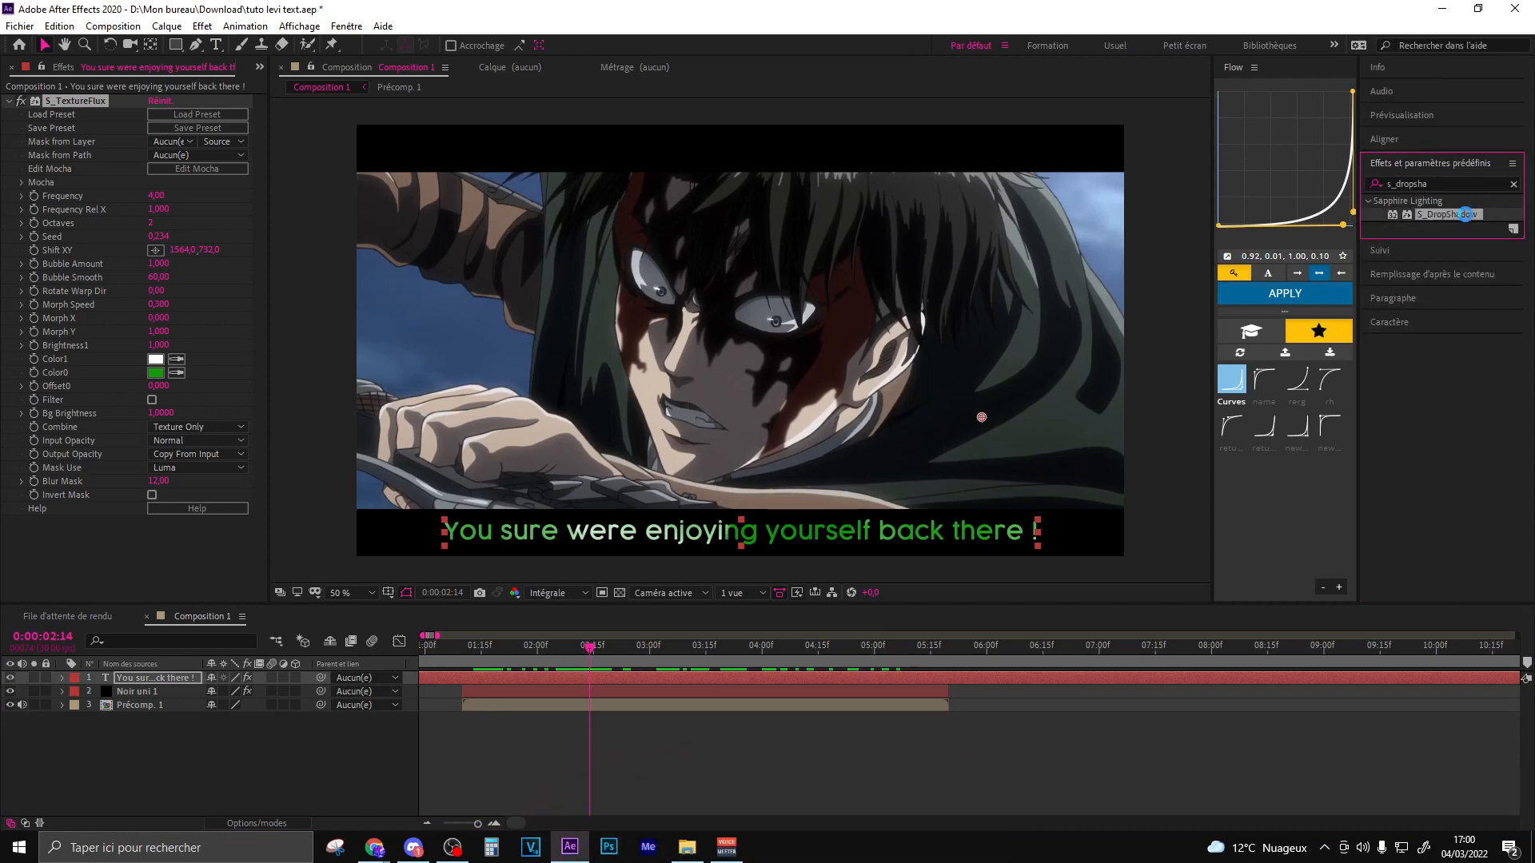
pyautogui.doubleClick(1465, 214)
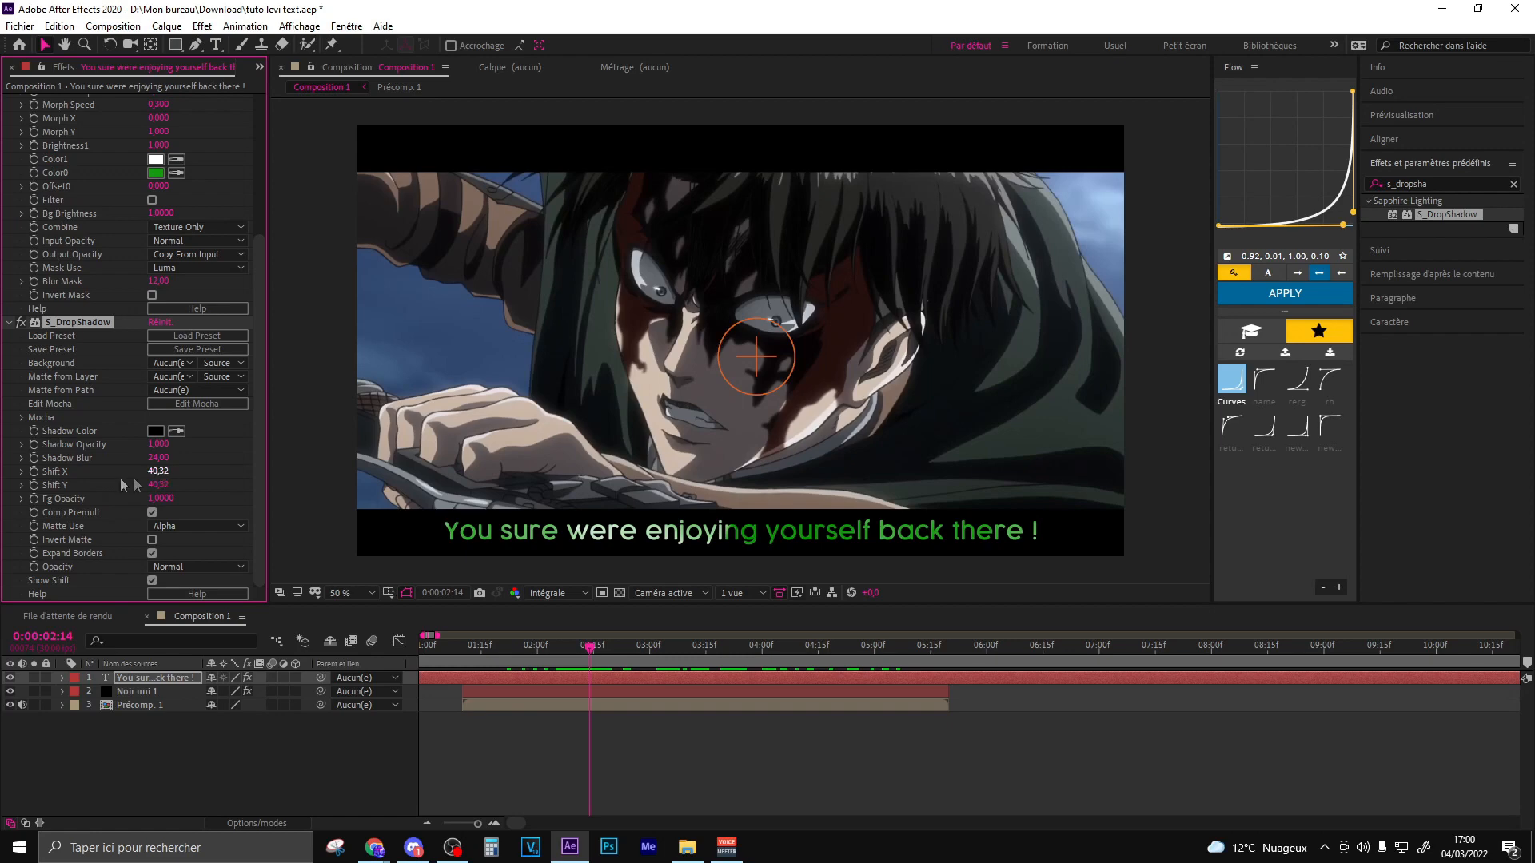
# Step: Set S_DropShadow's Shift X and Shift Y to 0 and briefly hide the Noir uni 1 layer to check the shadow
pyautogui.click(158, 472)
pyautogui.write('0')
pyautogui.click(159, 485)
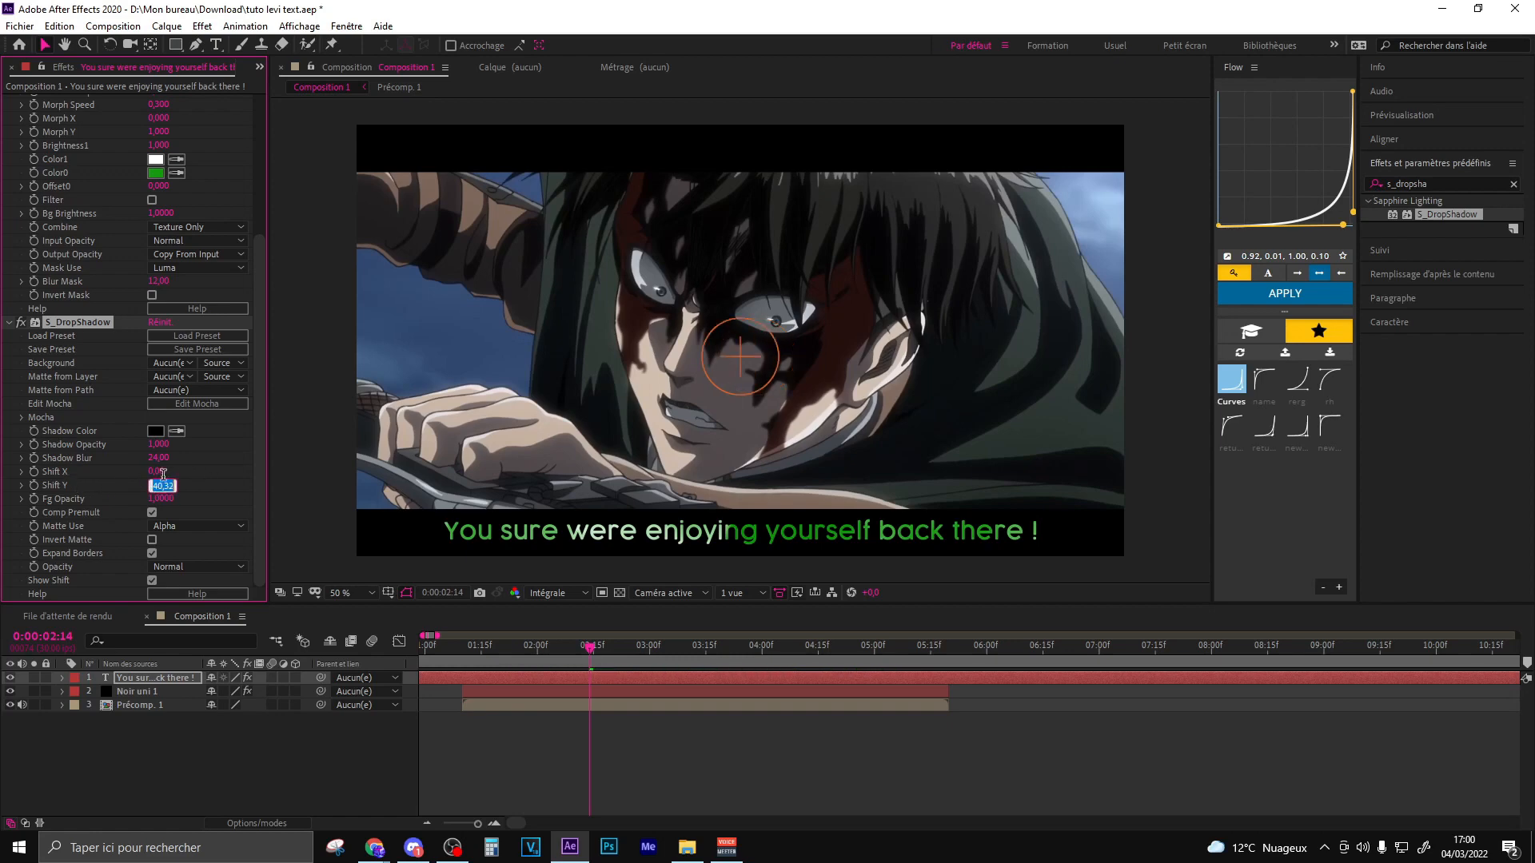
pyautogui.write('0')
pyautogui.press('Return')
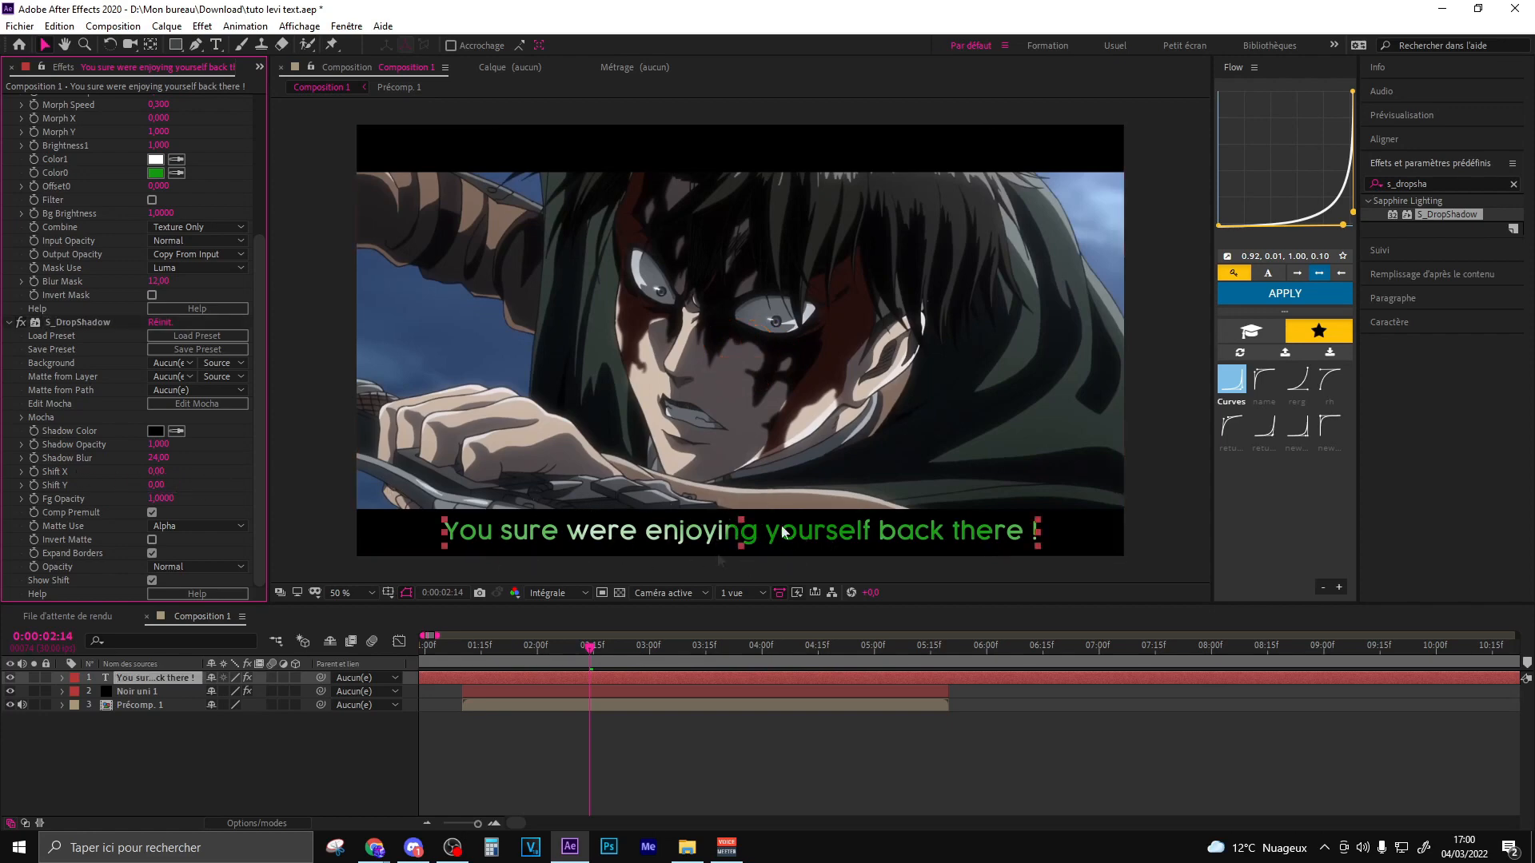
pyautogui.click(11, 692)
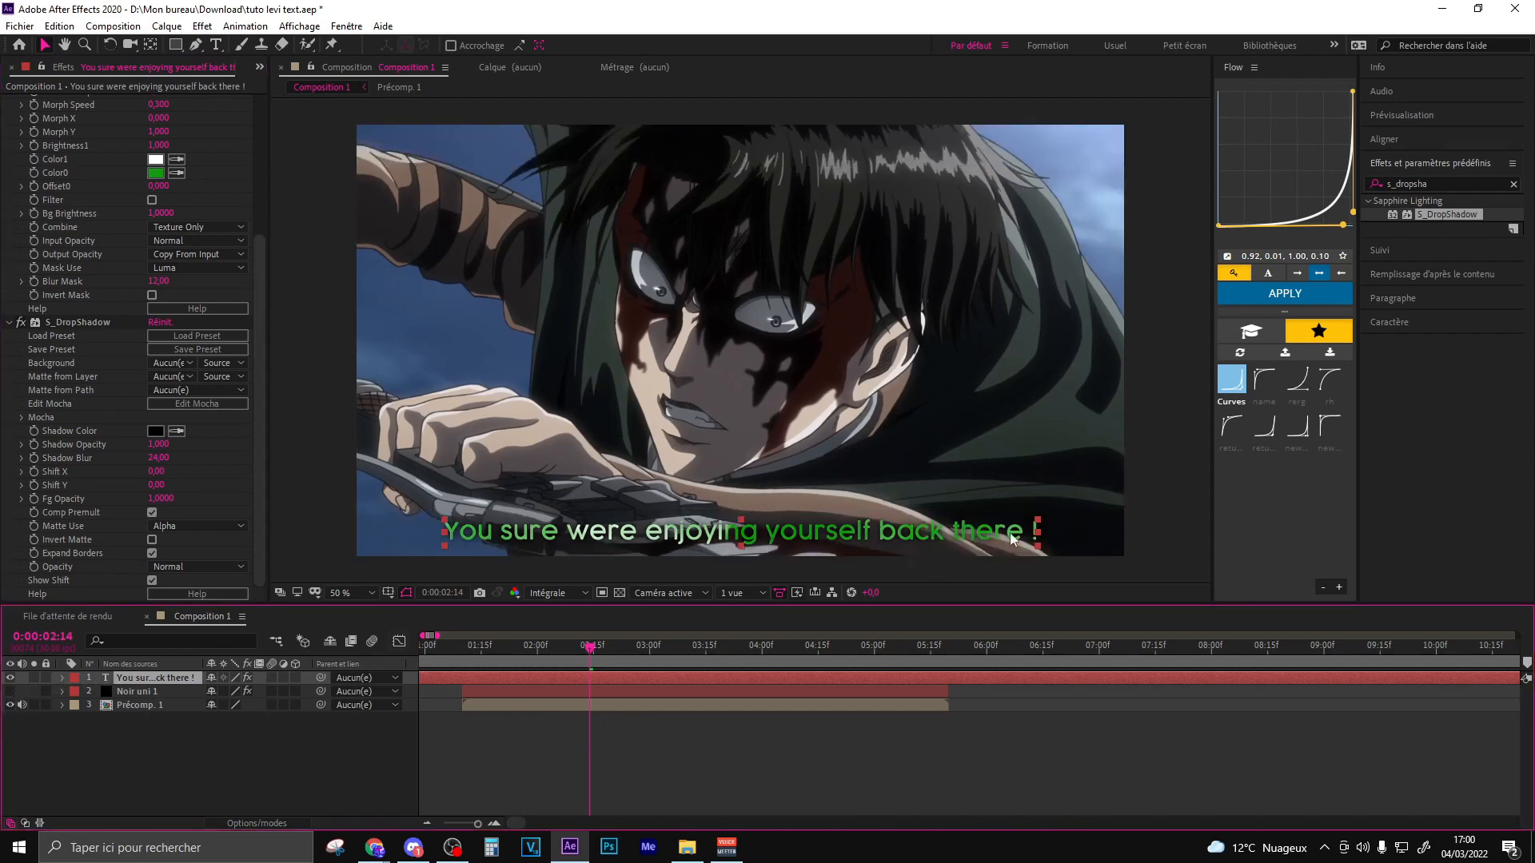
pyautogui.hotkey('ctrl', 'z')
# Step: Find the Deep Glow effect, apply it to the text layer and enable its Unmult option
pyautogui.moveTo(1435, 184); pyautogui.dragTo(1260, 184)
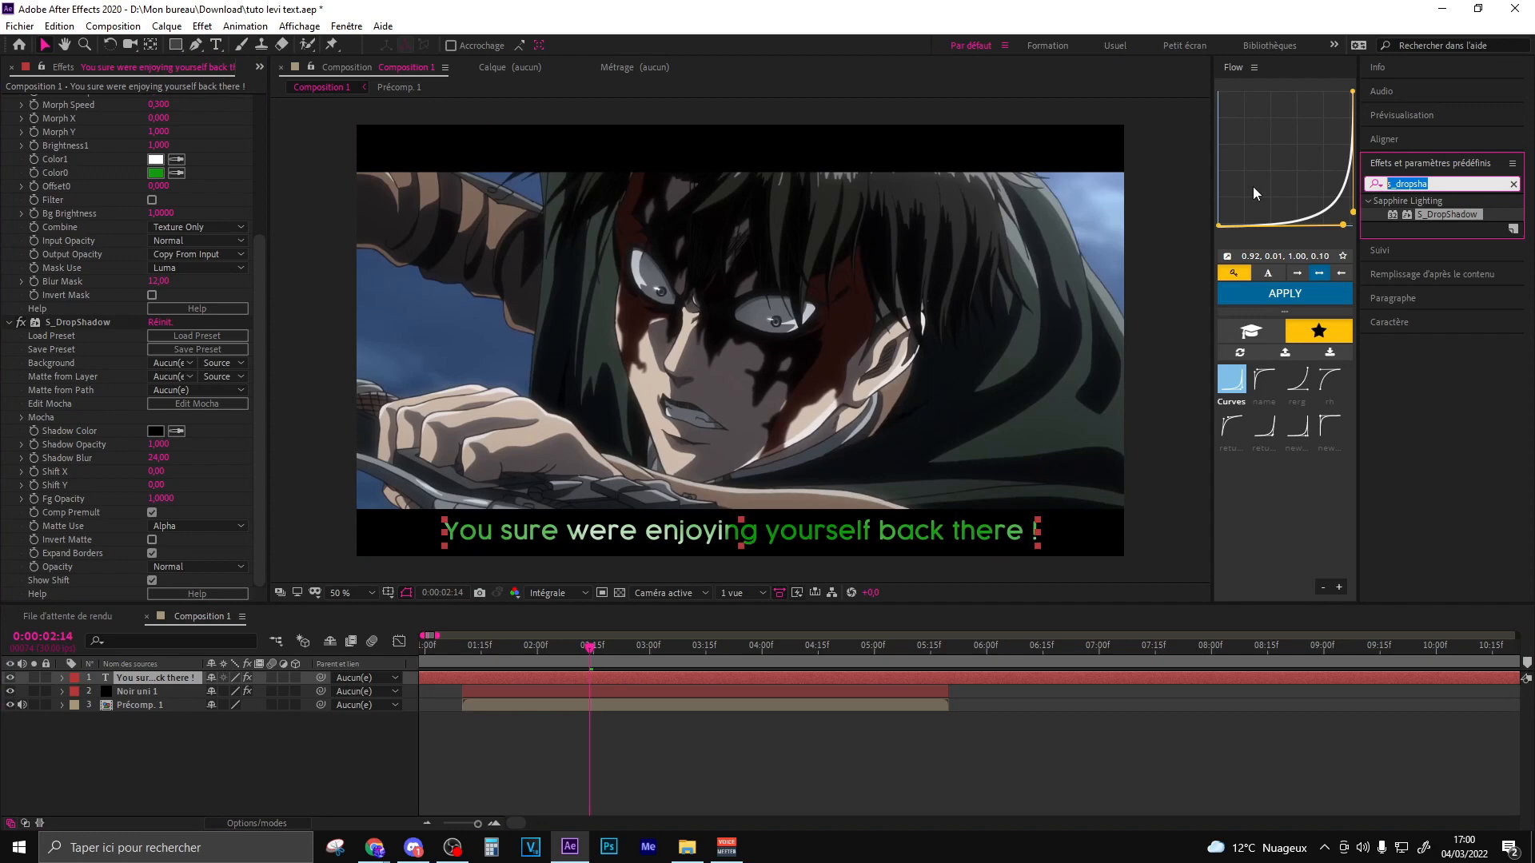
pyautogui.write('deep glow')
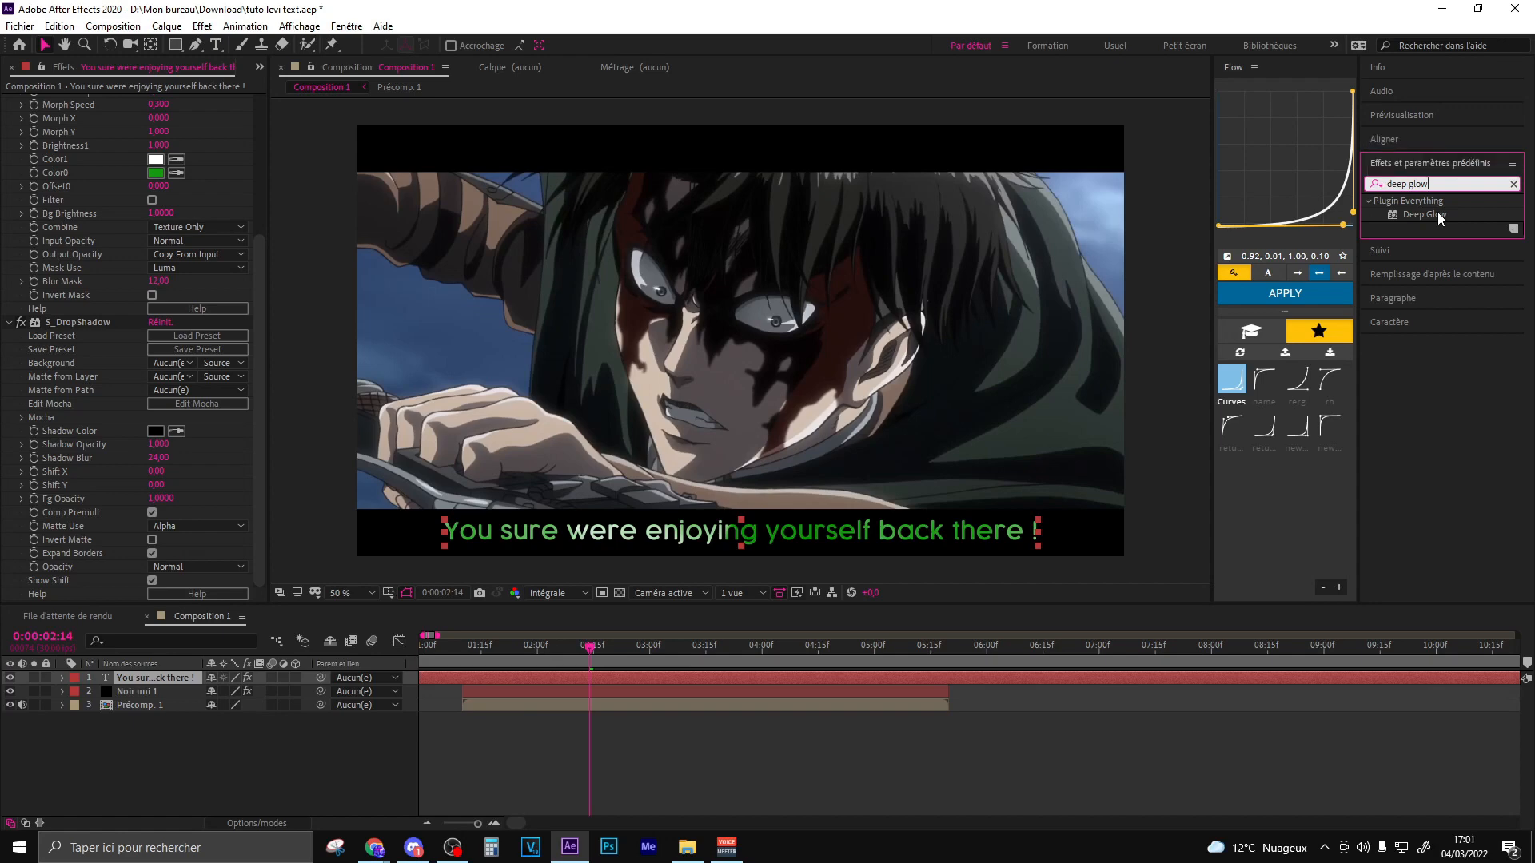
pyautogui.doubleClick(1425, 215)
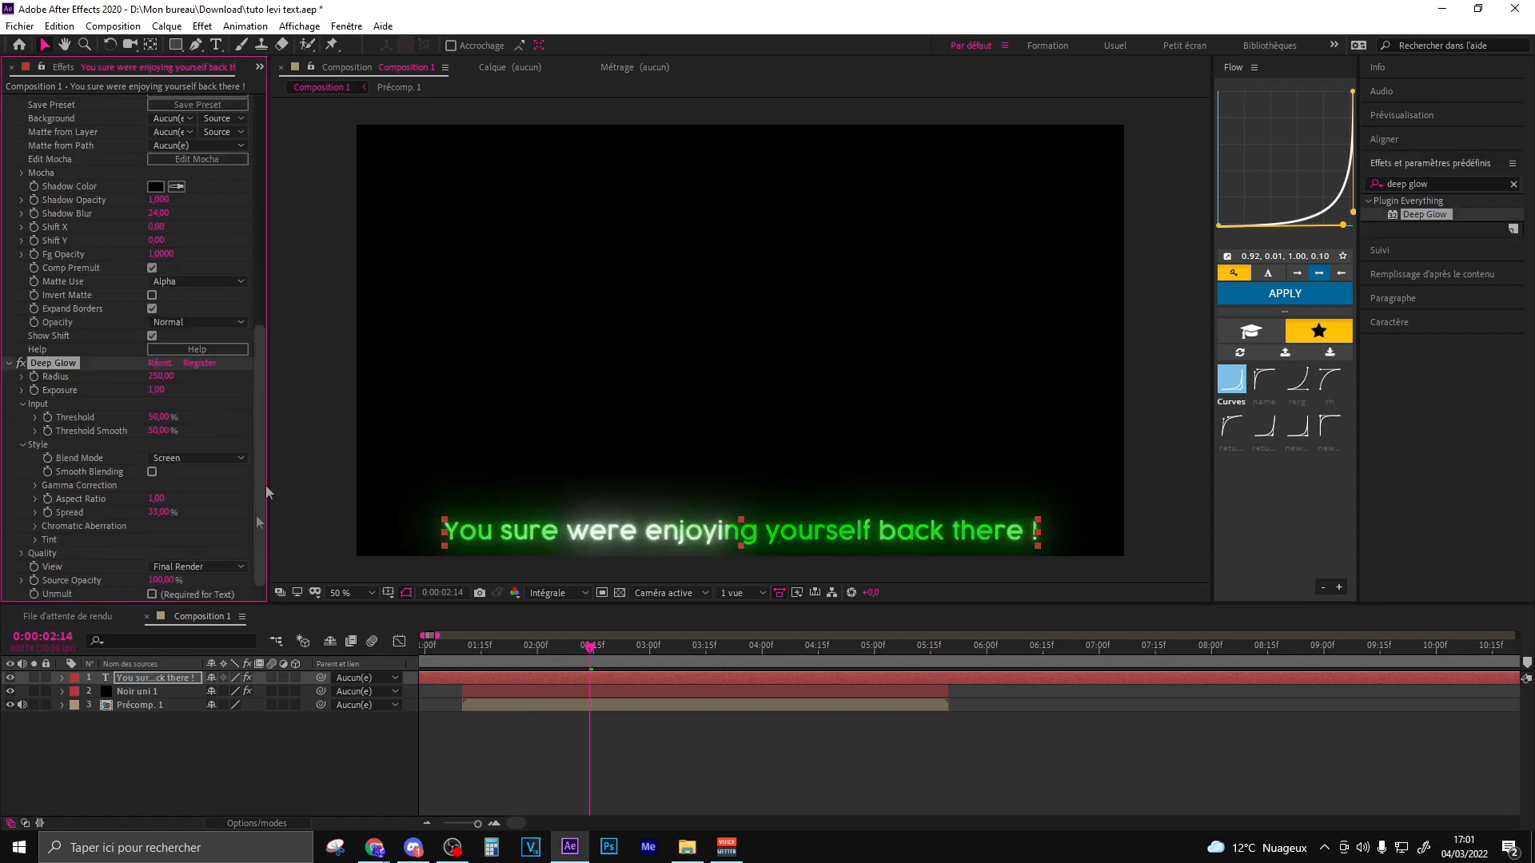
pyautogui.click(155, 597)
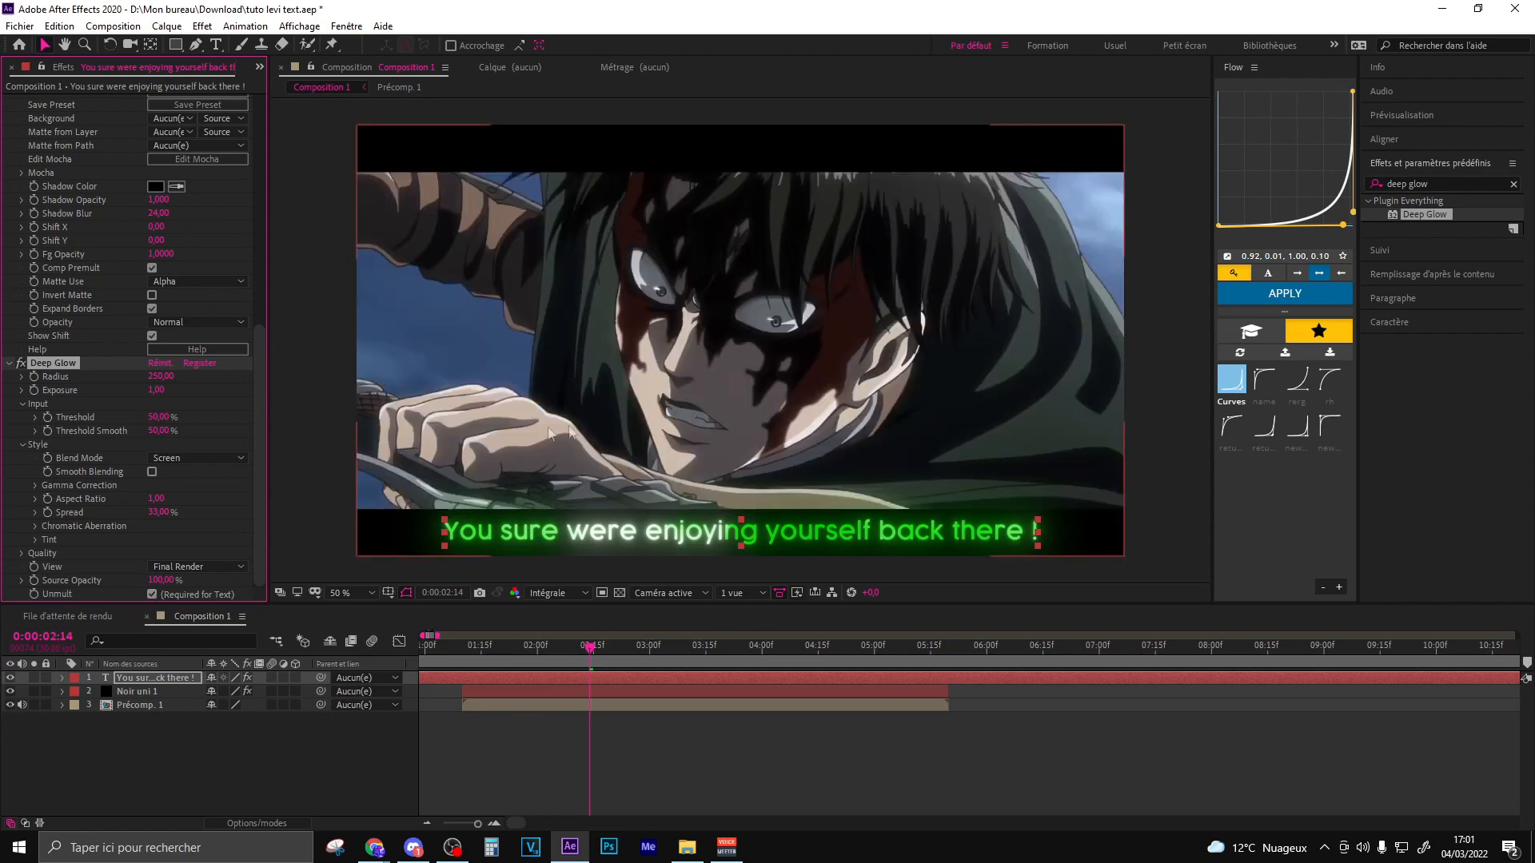
# Step: Turn off Deep Glow's Unmult and try the Ecran blending mode on the text layer, checking it with Noir uni 1 hidden
pyautogui.click(152, 595)
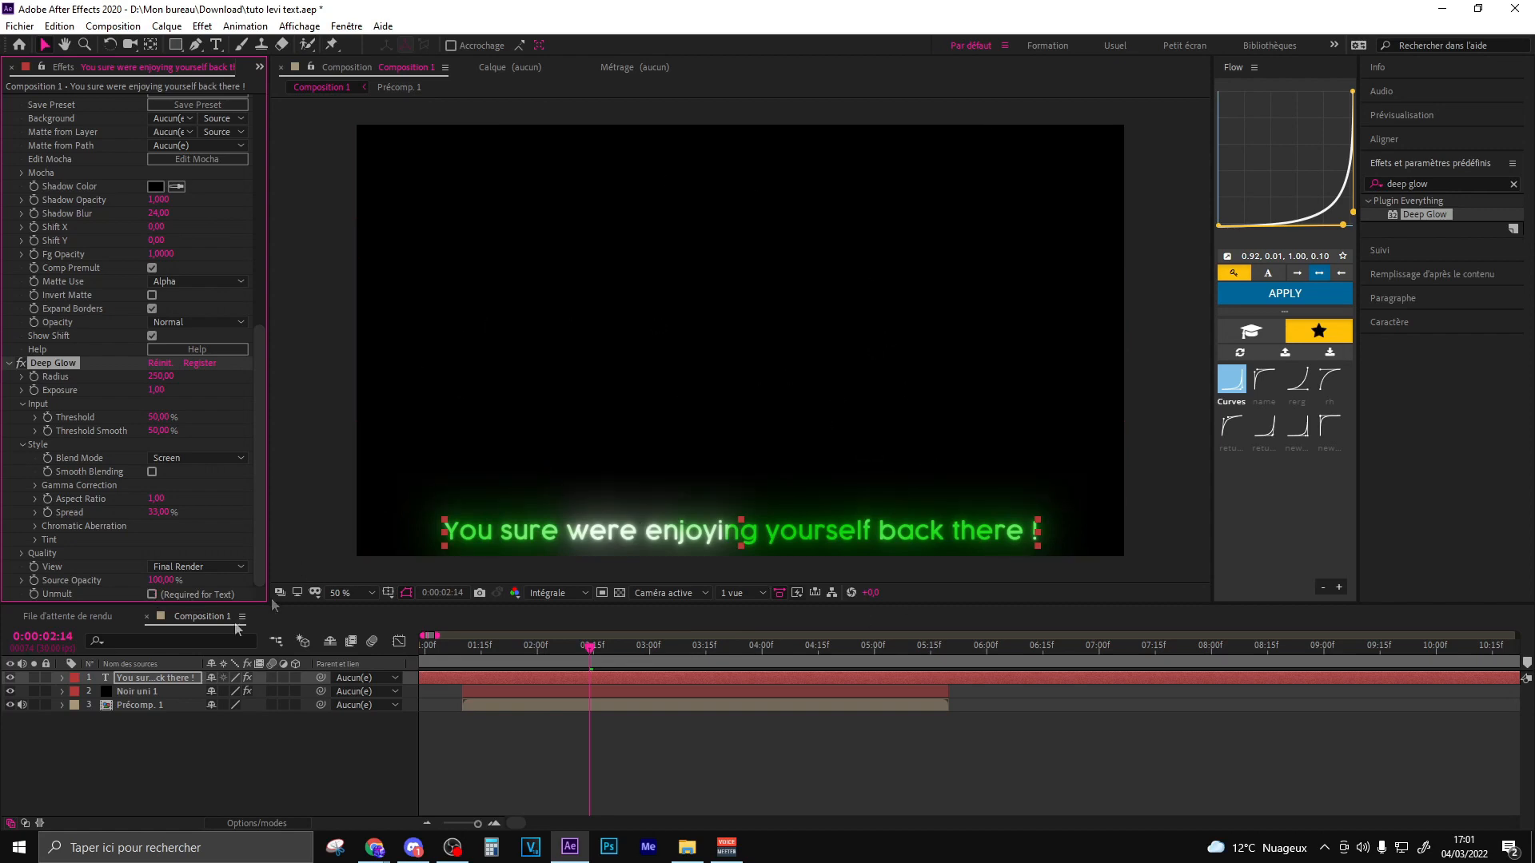
pyautogui.click(241, 824)
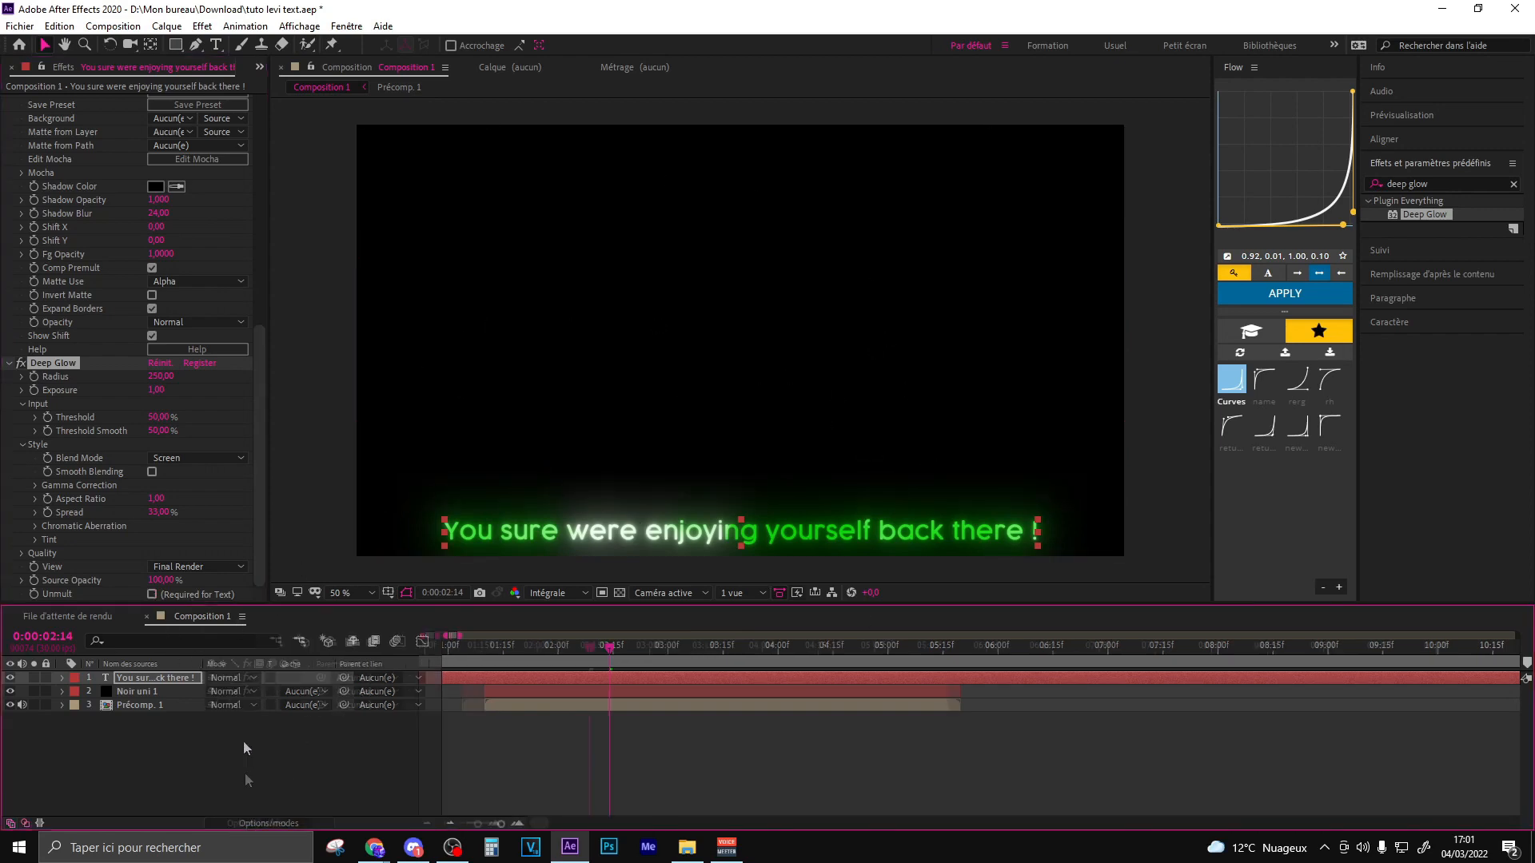
pyautogui.click(233, 678)
pyautogui.click(284, 335)
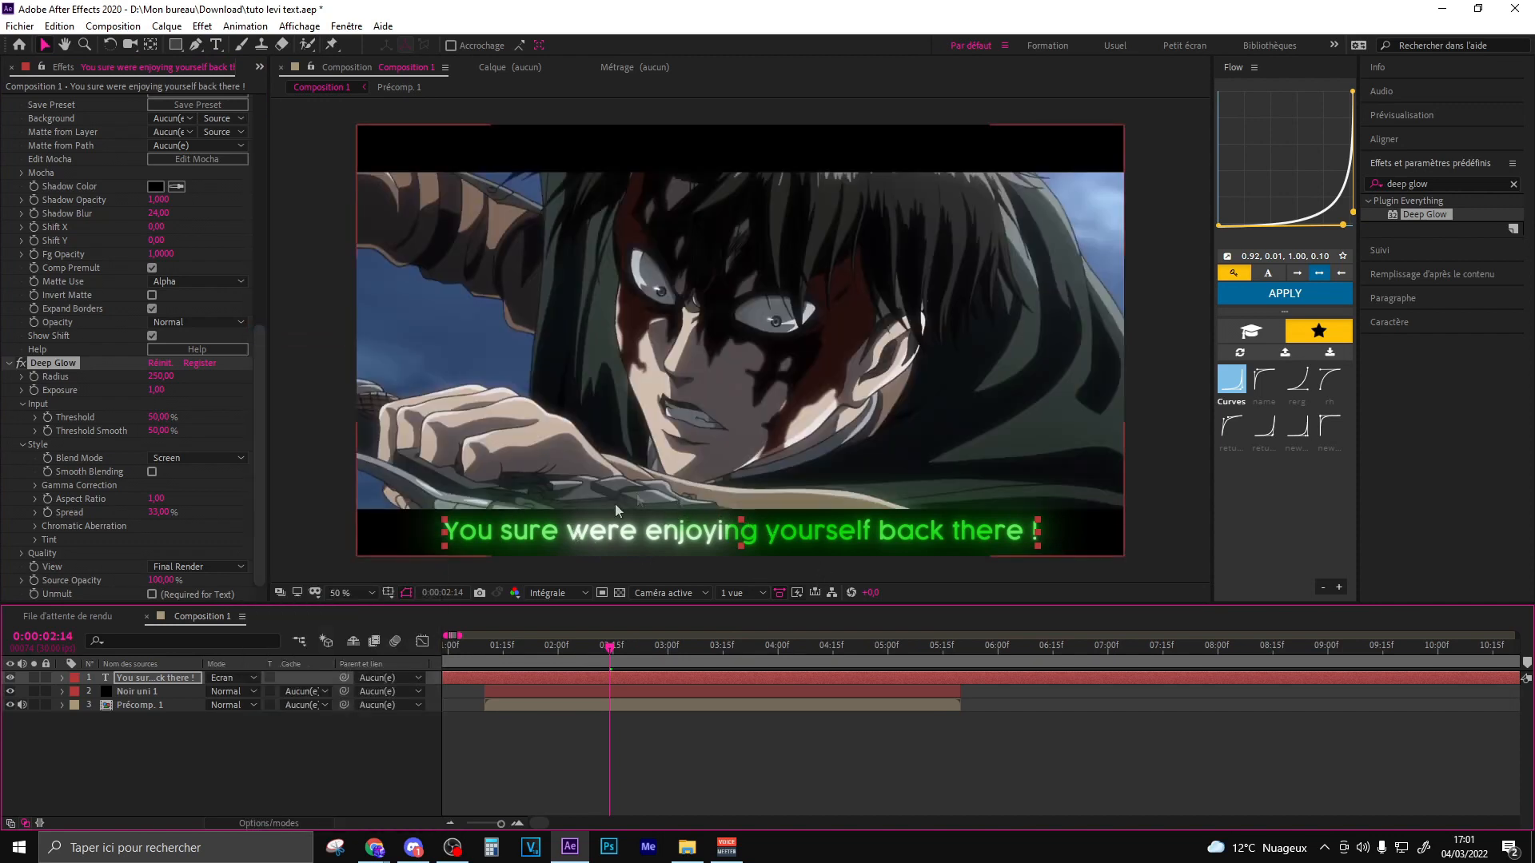
pyautogui.click(10, 691)
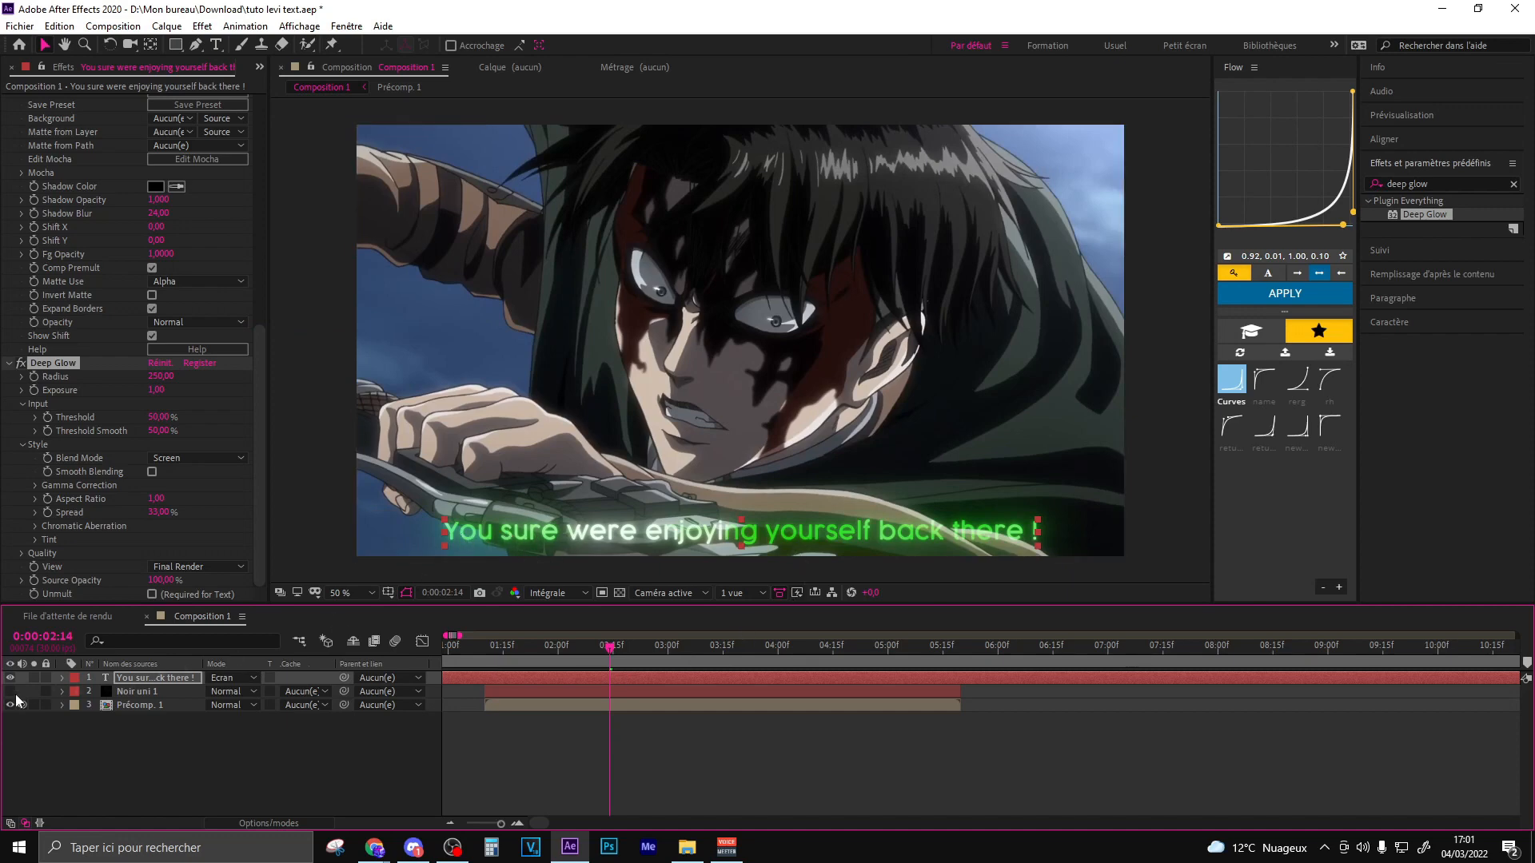
pyautogui.click(10, 692)
# Step: Return the text layer to the Normal blending mode and enable Deep Glow's Unmult again
pyautogui.click(231, 678)
pyautogui.click(319, 123)
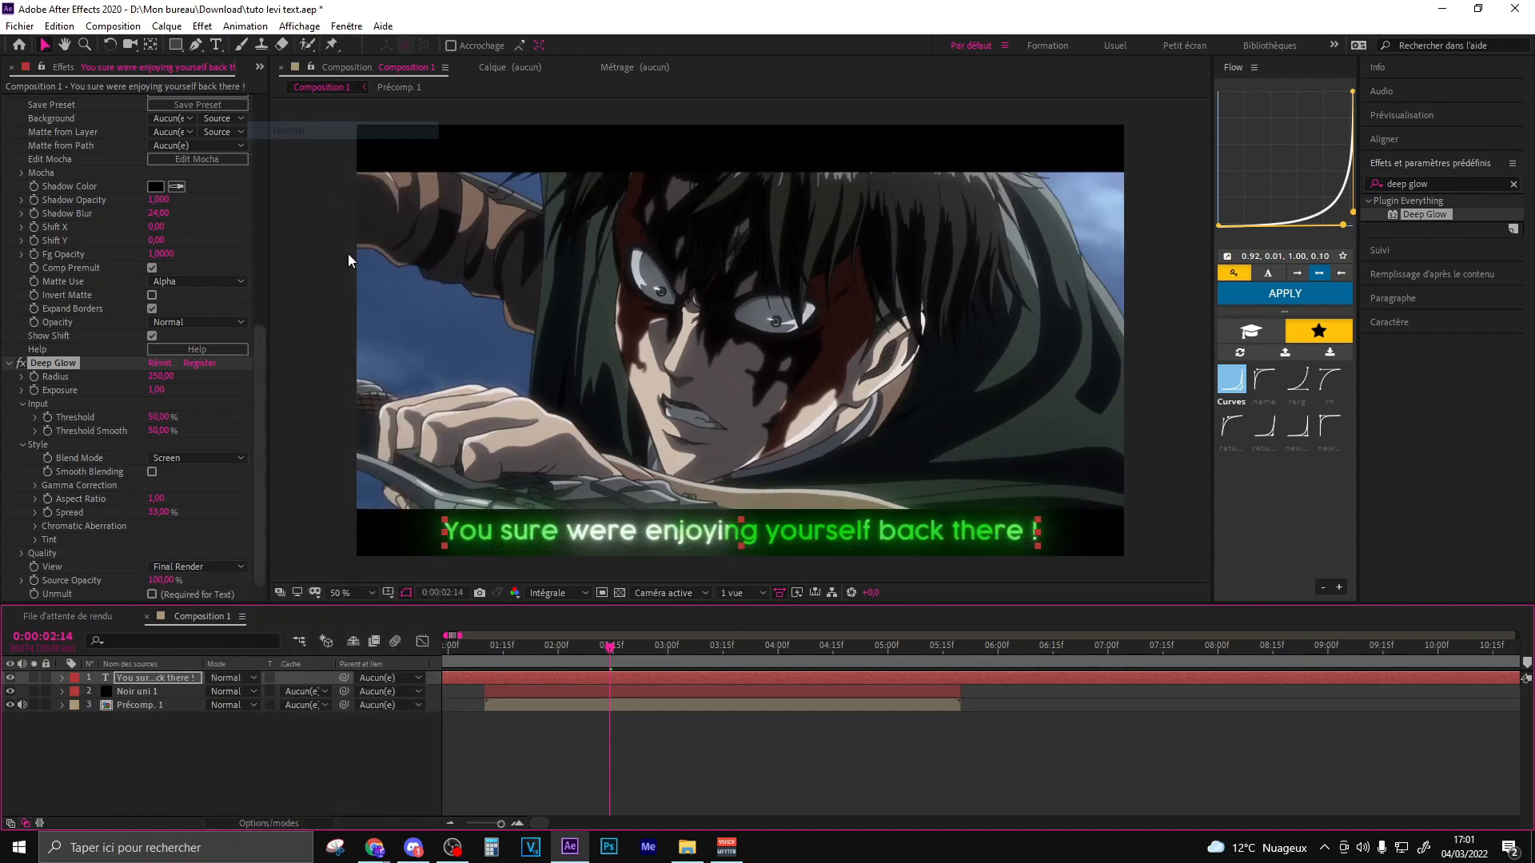
pyautogui.click(152, 595)
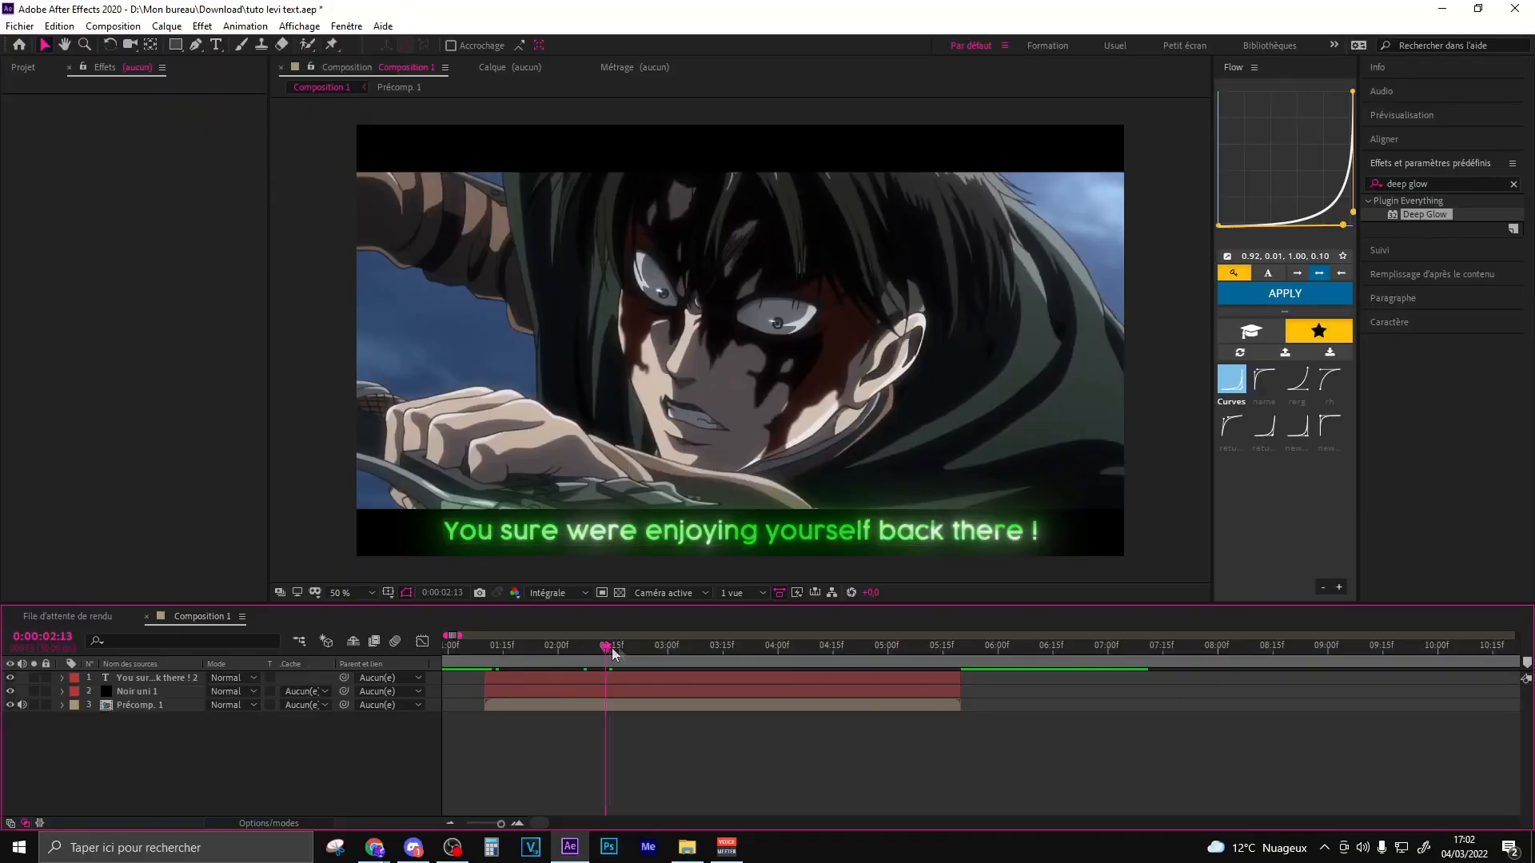
# Step: At the text layer's start, 0:00:01:10, separate its Position into X and Y dimensions
pyautogui.moveTo(613, 649); pyautogui.dragTo(620, 646)
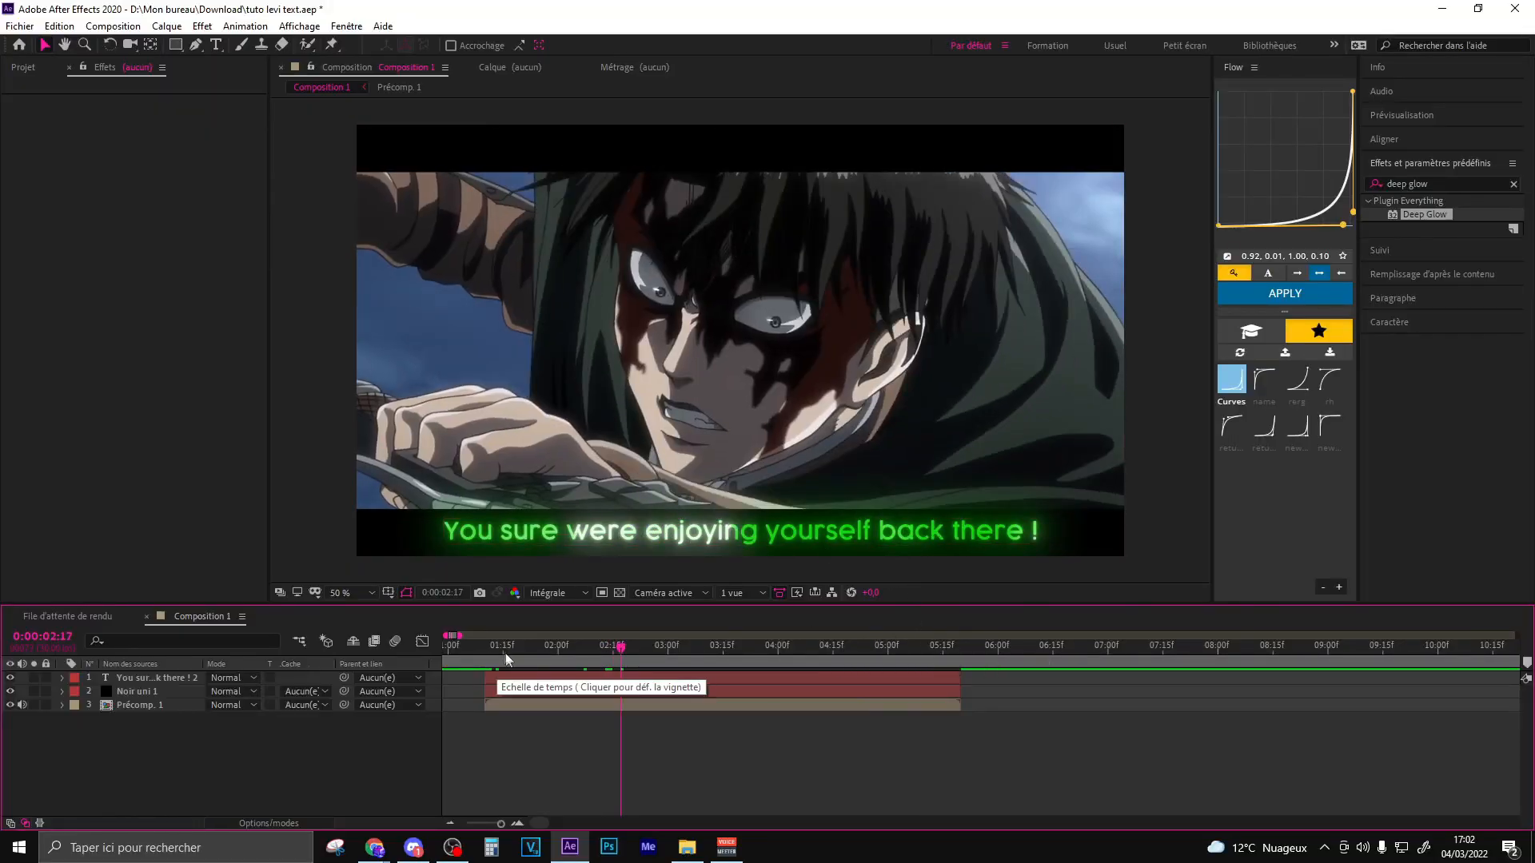
pyautogui.click(485, 644)
pyautogui.click(515, 679)
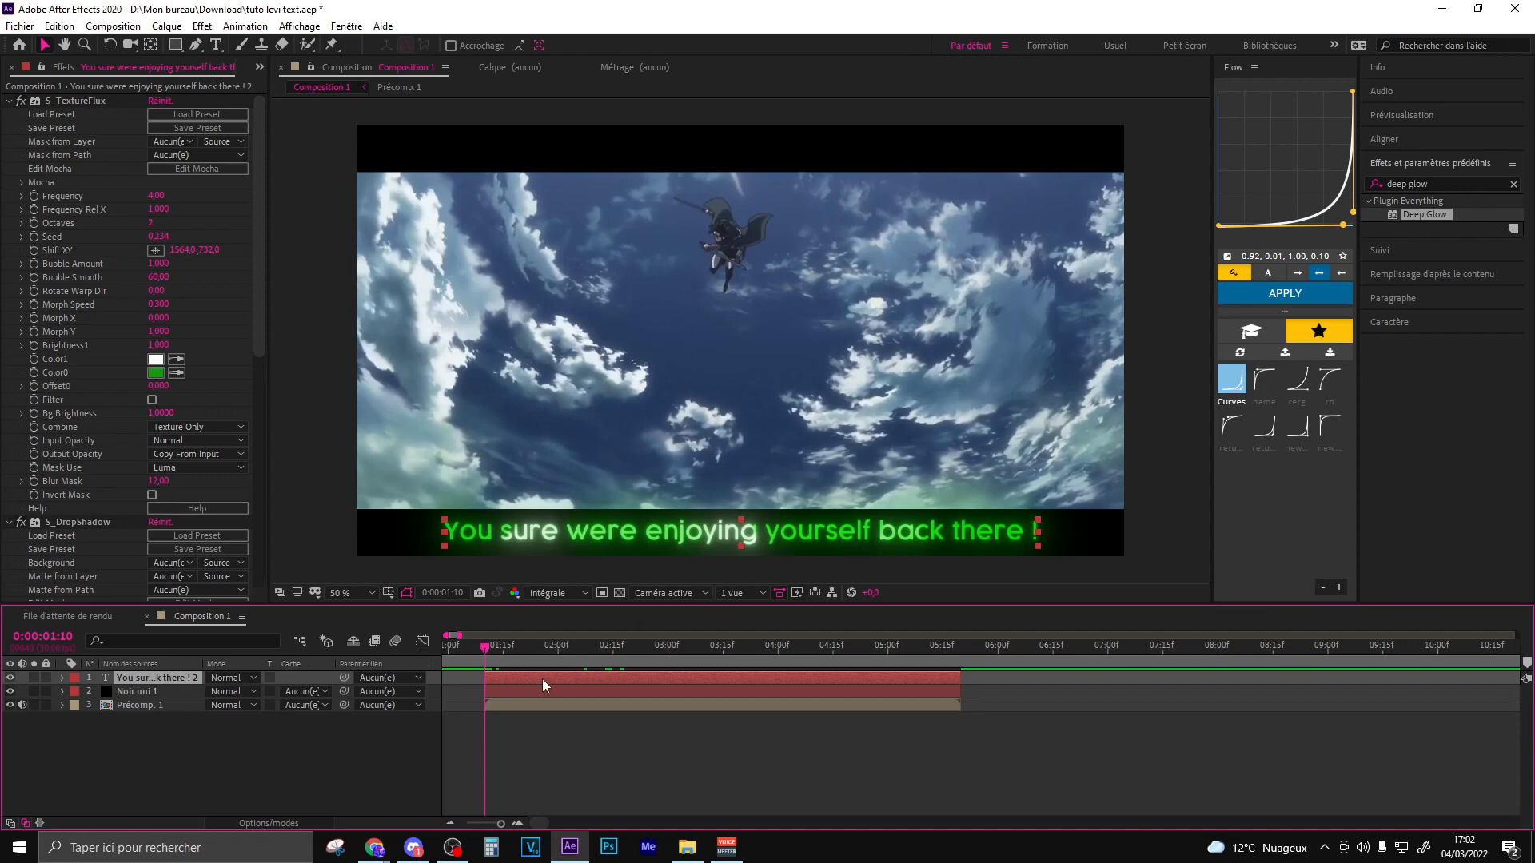
pyautogui.press('p')
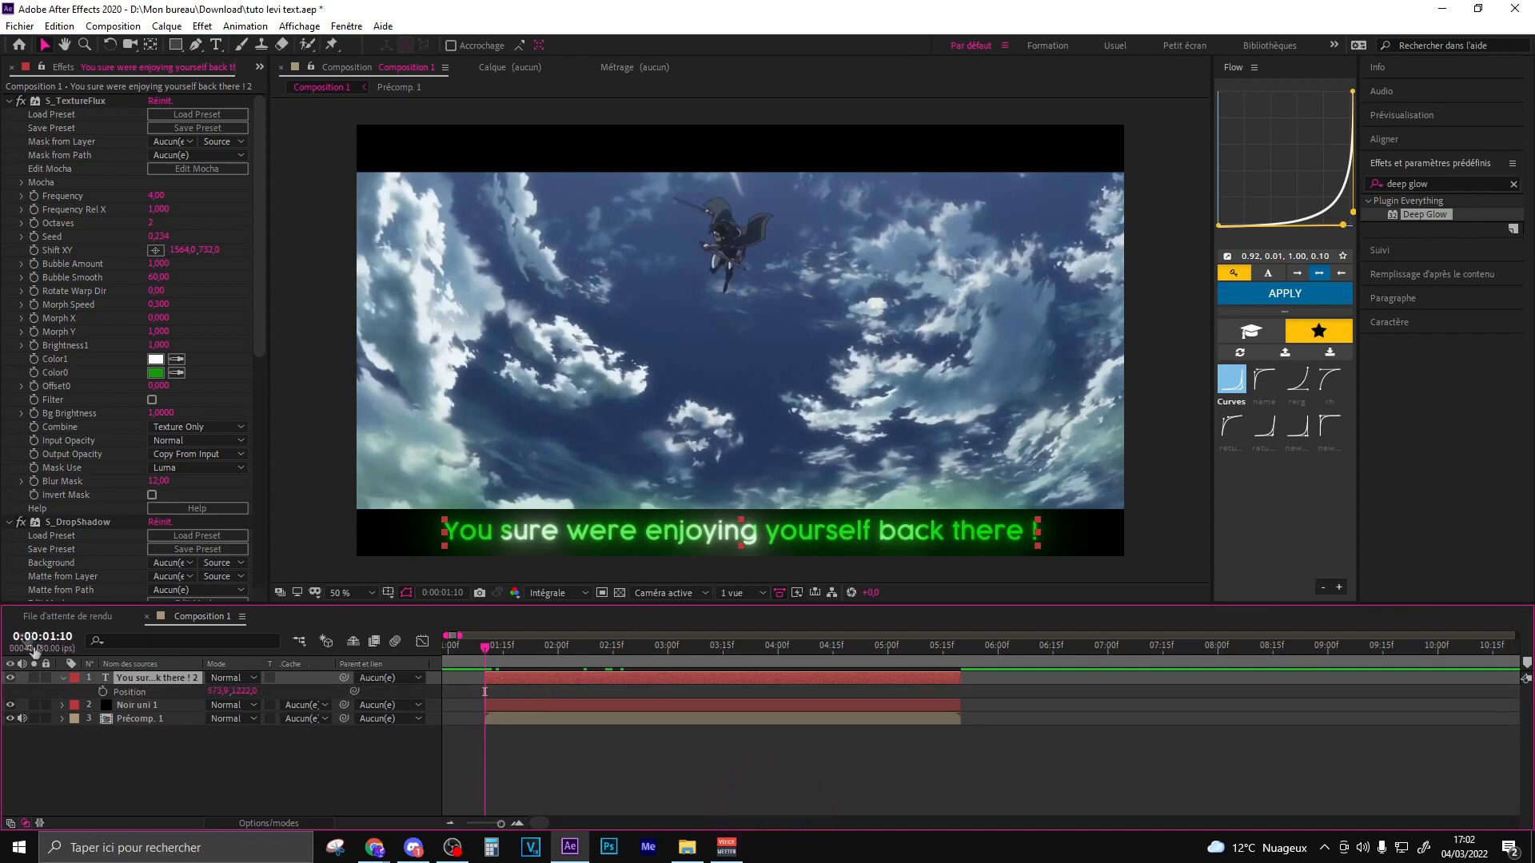
pyautogui.rightClick(133, 694)
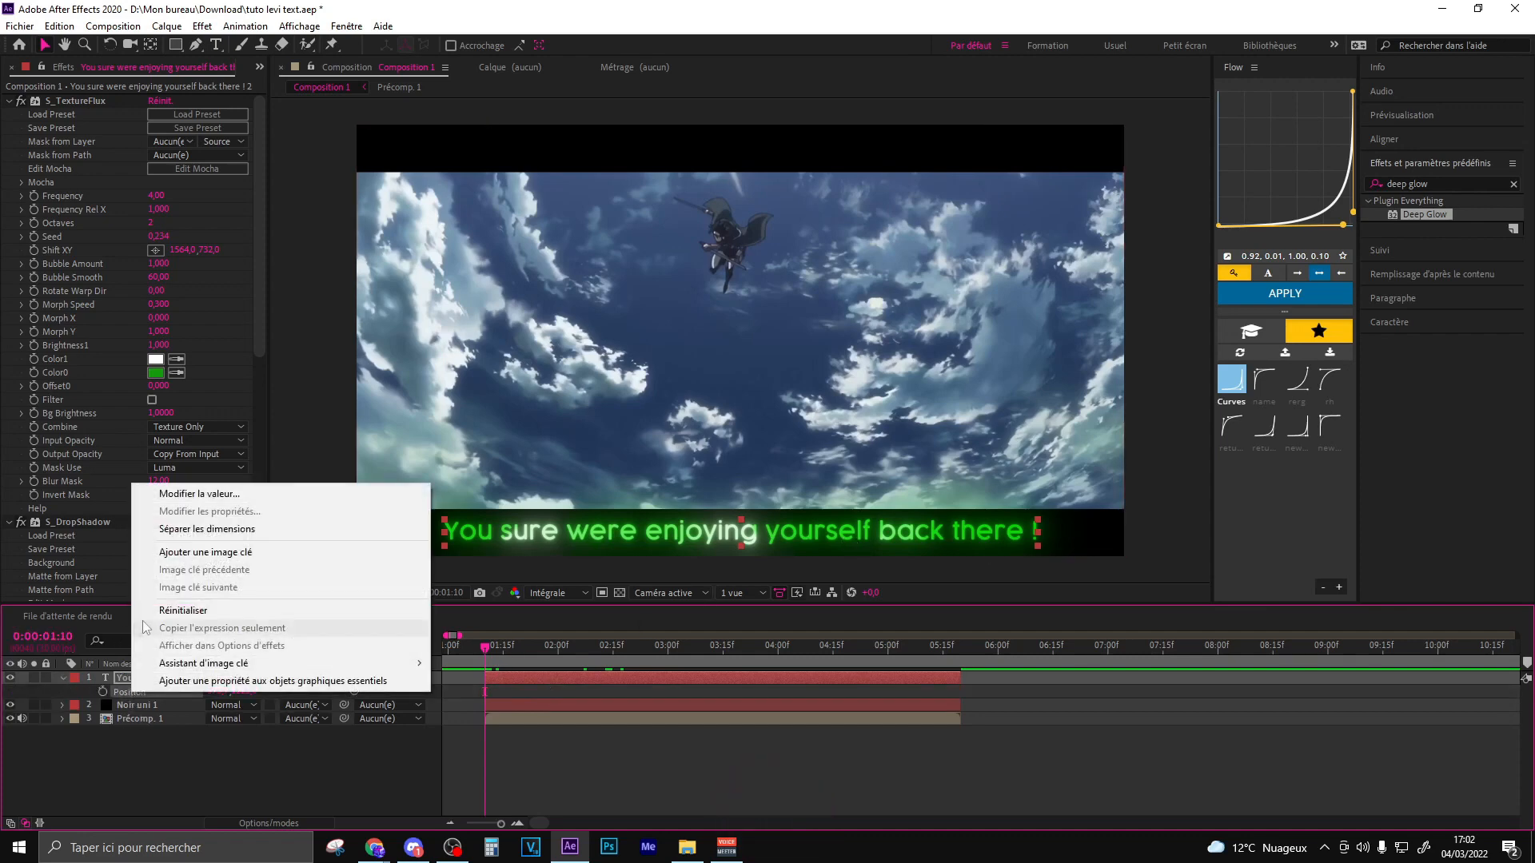
pyautogui.click(179, 533)
pyautogui.press('F2')
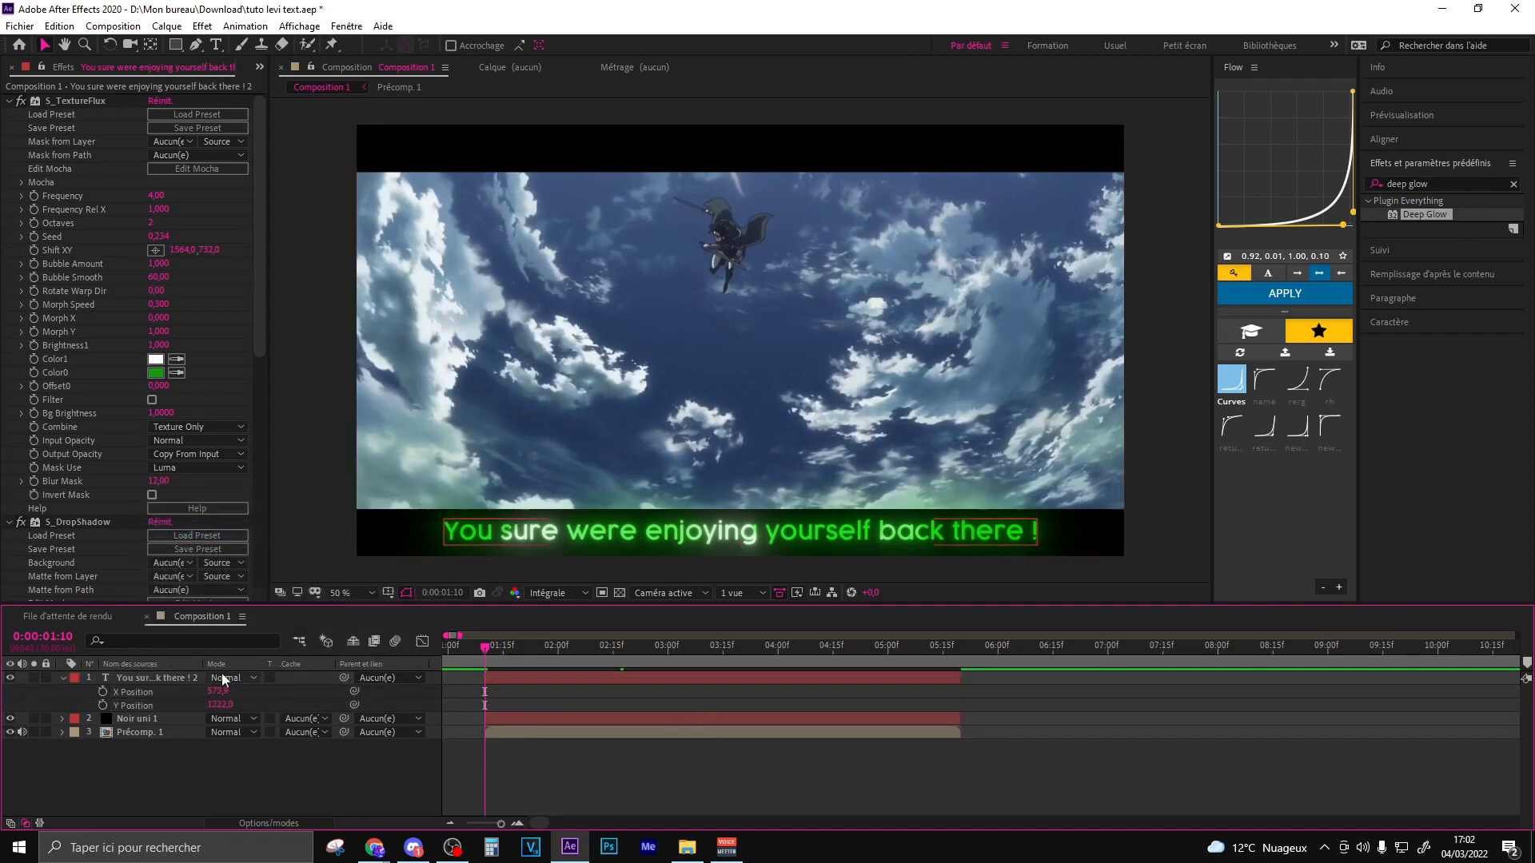
# Step: Keyframe the text's X Position, keeping the centred position at the layer's end and setting -394,1 at its start
pyautogui.click(139, 716)
pyautogui.click(132, 693)
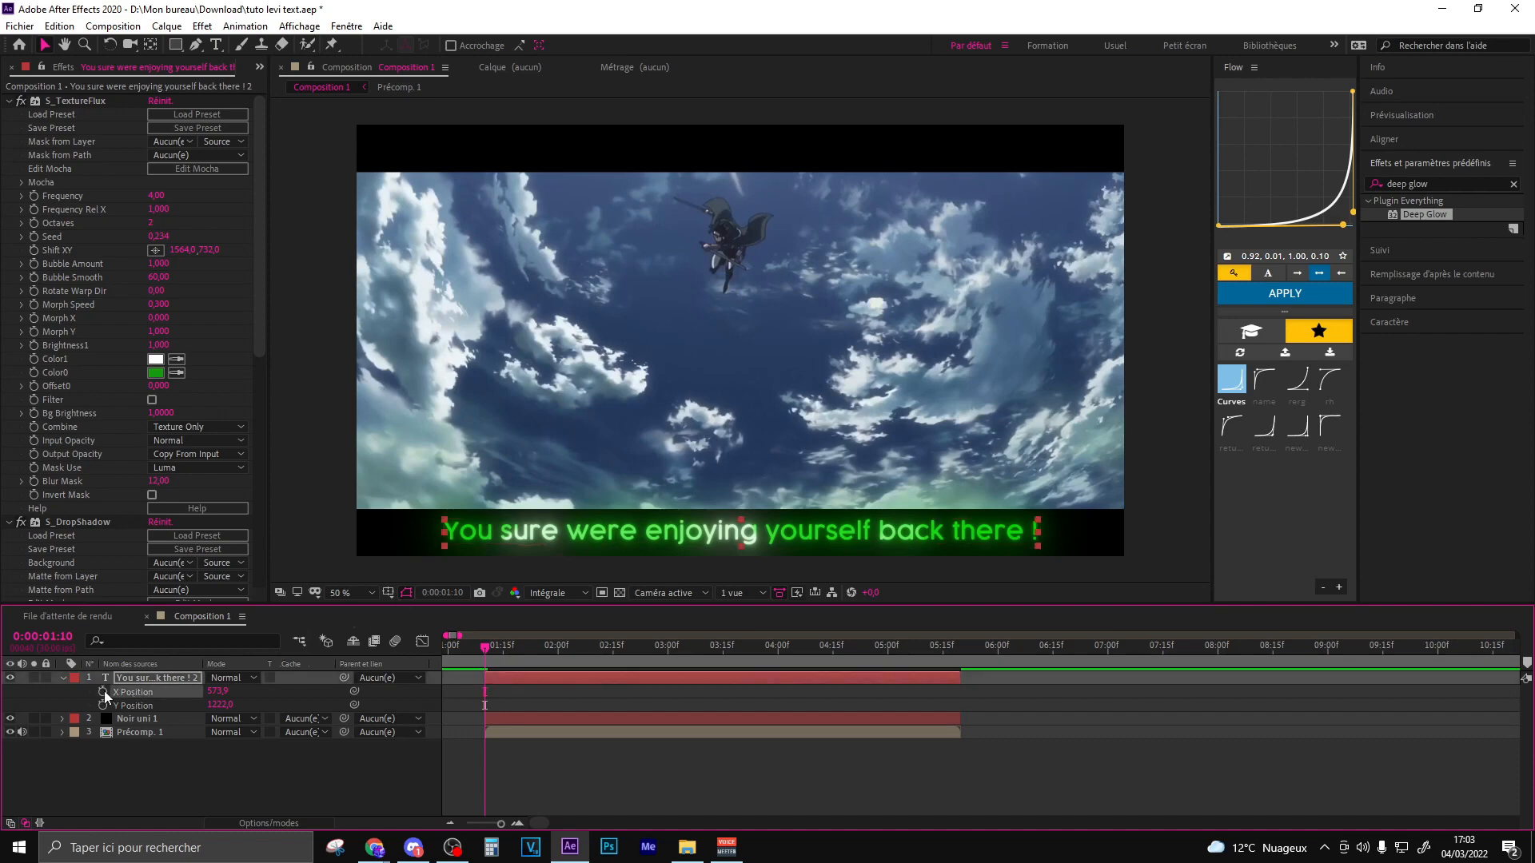
pyautogui.click(102, 690)
pyautogui.moveTo(485, 692); pyautogui.dragTo(961, 692)
pyautogui.moveTo(220, 694); pyautogui.dragTo(68, 685)
pyautogui.moveTo(218, 693); pyautogui.dragTo(109, 693)
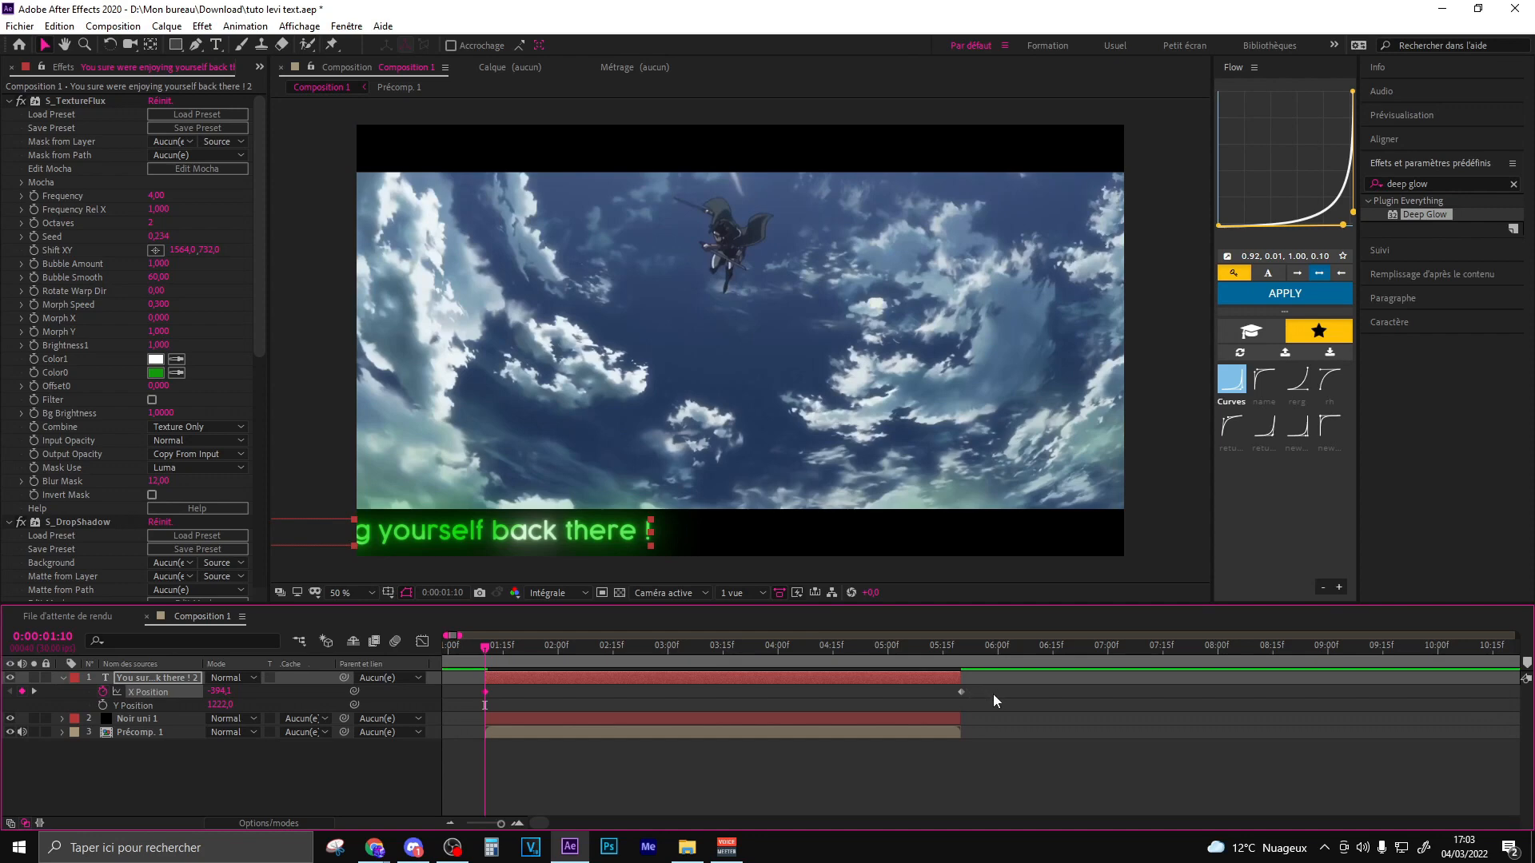
# Step: Apply easy ease to both X Position keyframes and display their value graph
pyautogui.moveTo(990, 697); pyautogui.dragTo(476, 696)
pyautogui.press('F9')
pyautogui.click(421, 643)
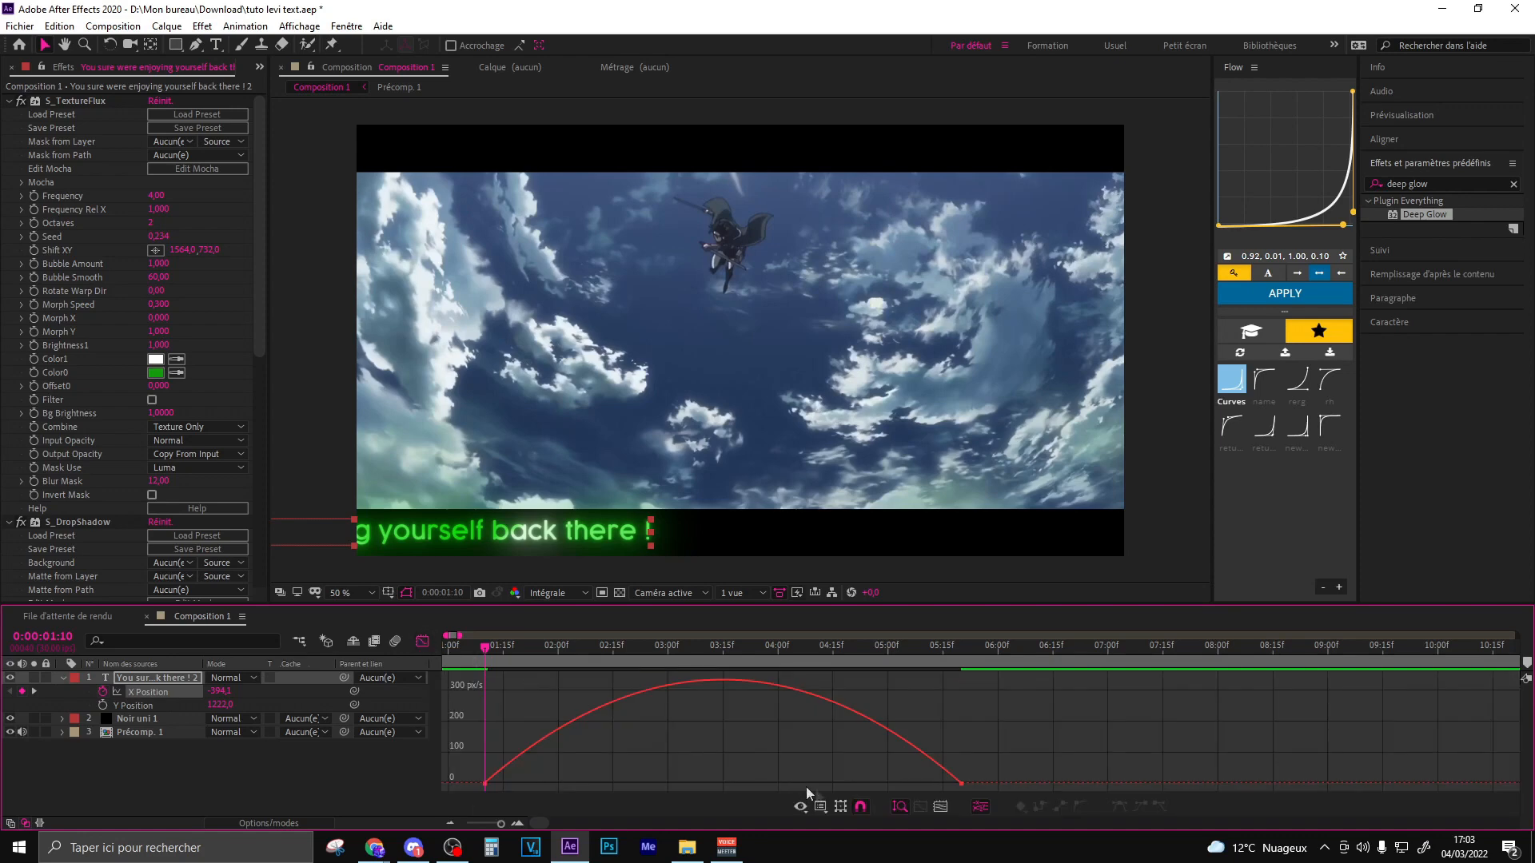
pyautogui.click(820, 806)
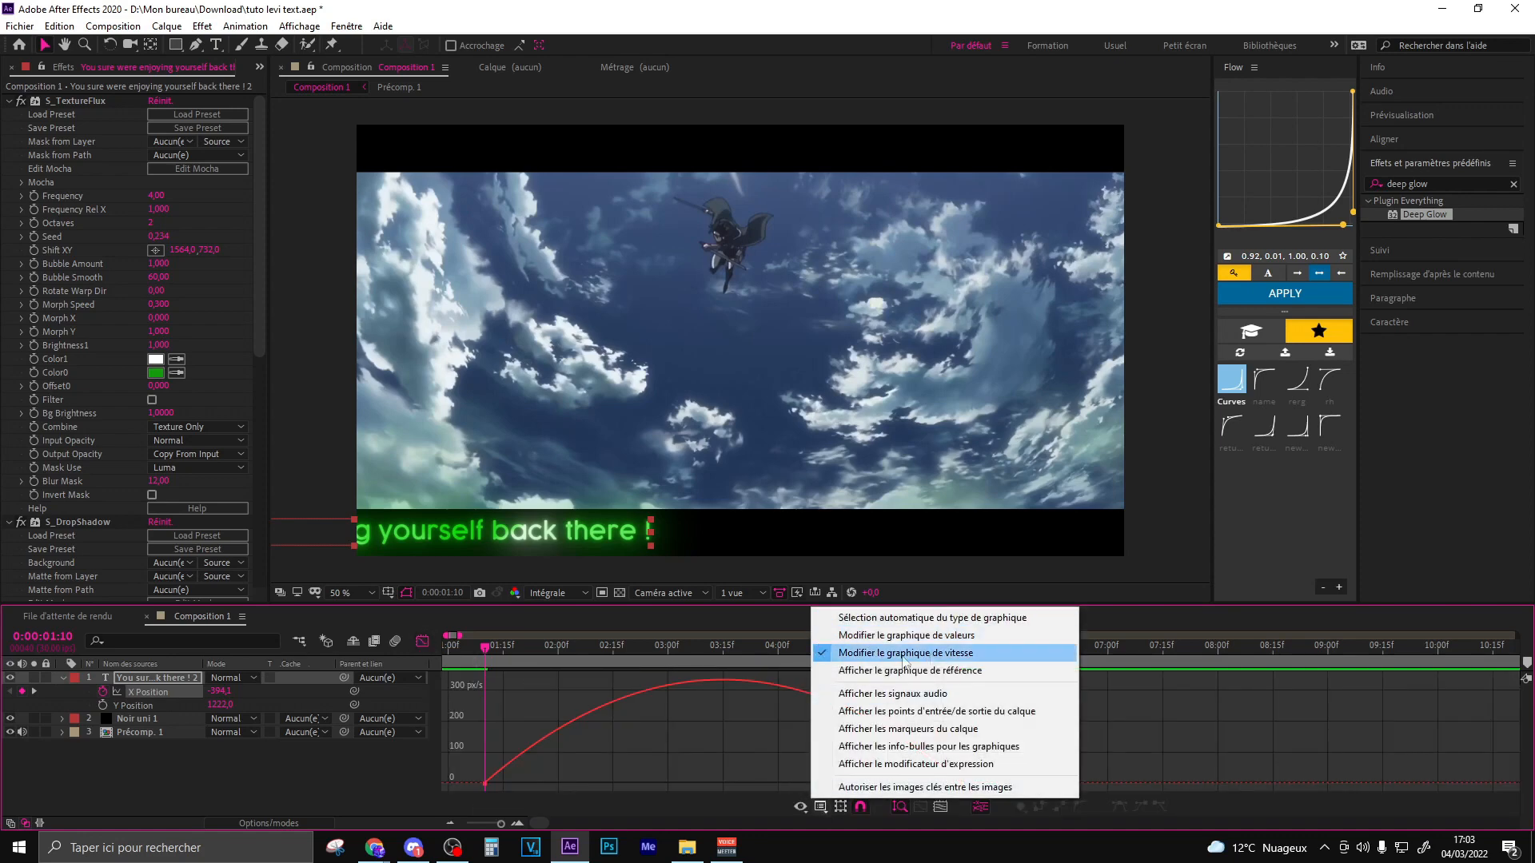
pyautogui.click(858, 639)
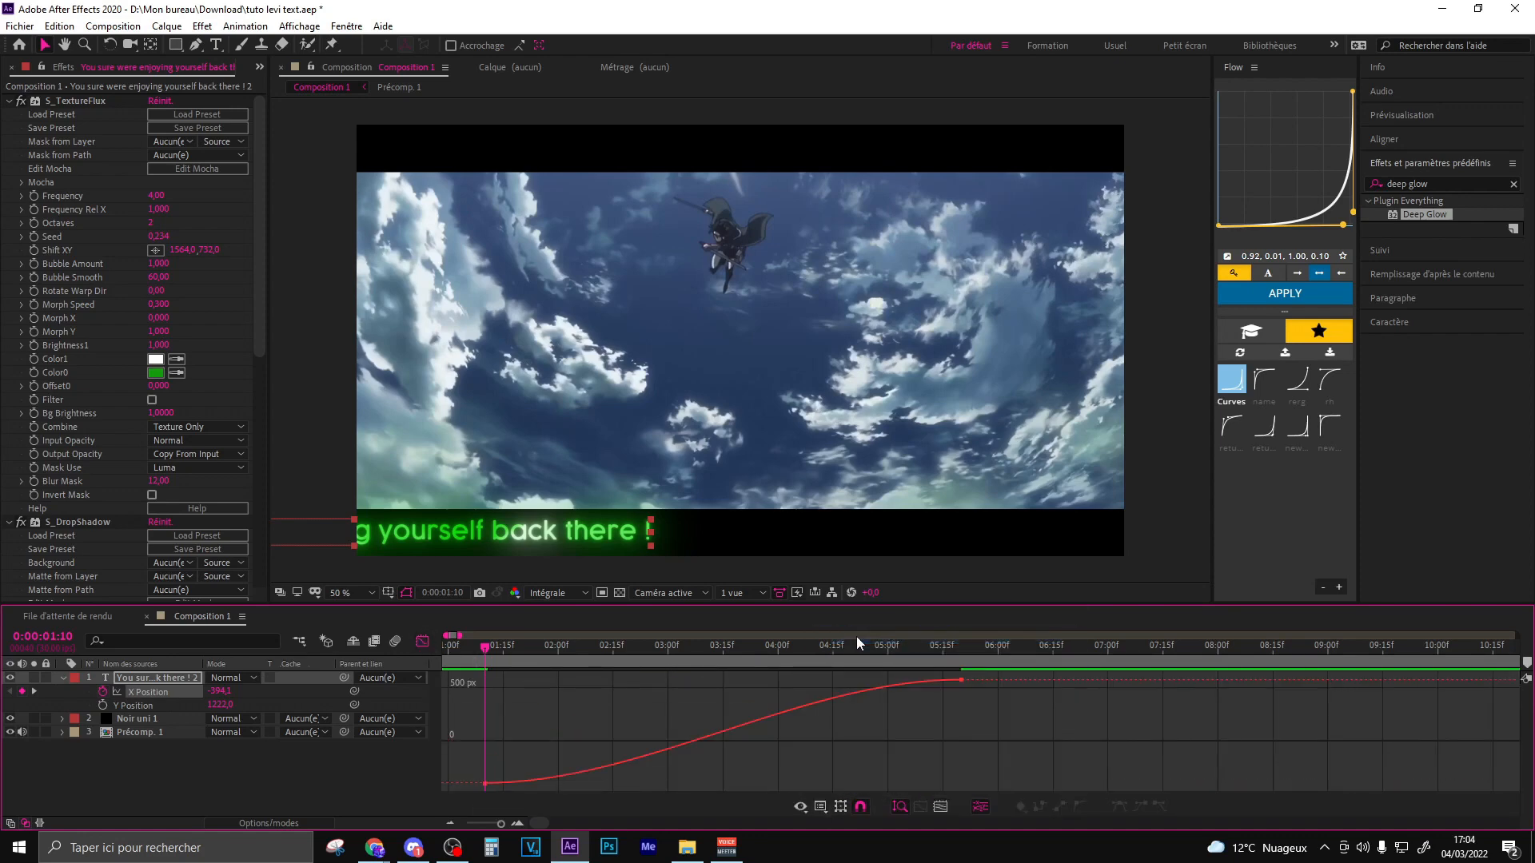
# Step: Apply the Flow curve preset "name" (0.00, 0.87, 0.12, 0.99) to both X Position keyframes and check the resulting value graph
pyautogui.click(962, 684)
pyautogui.click(1264, 387)
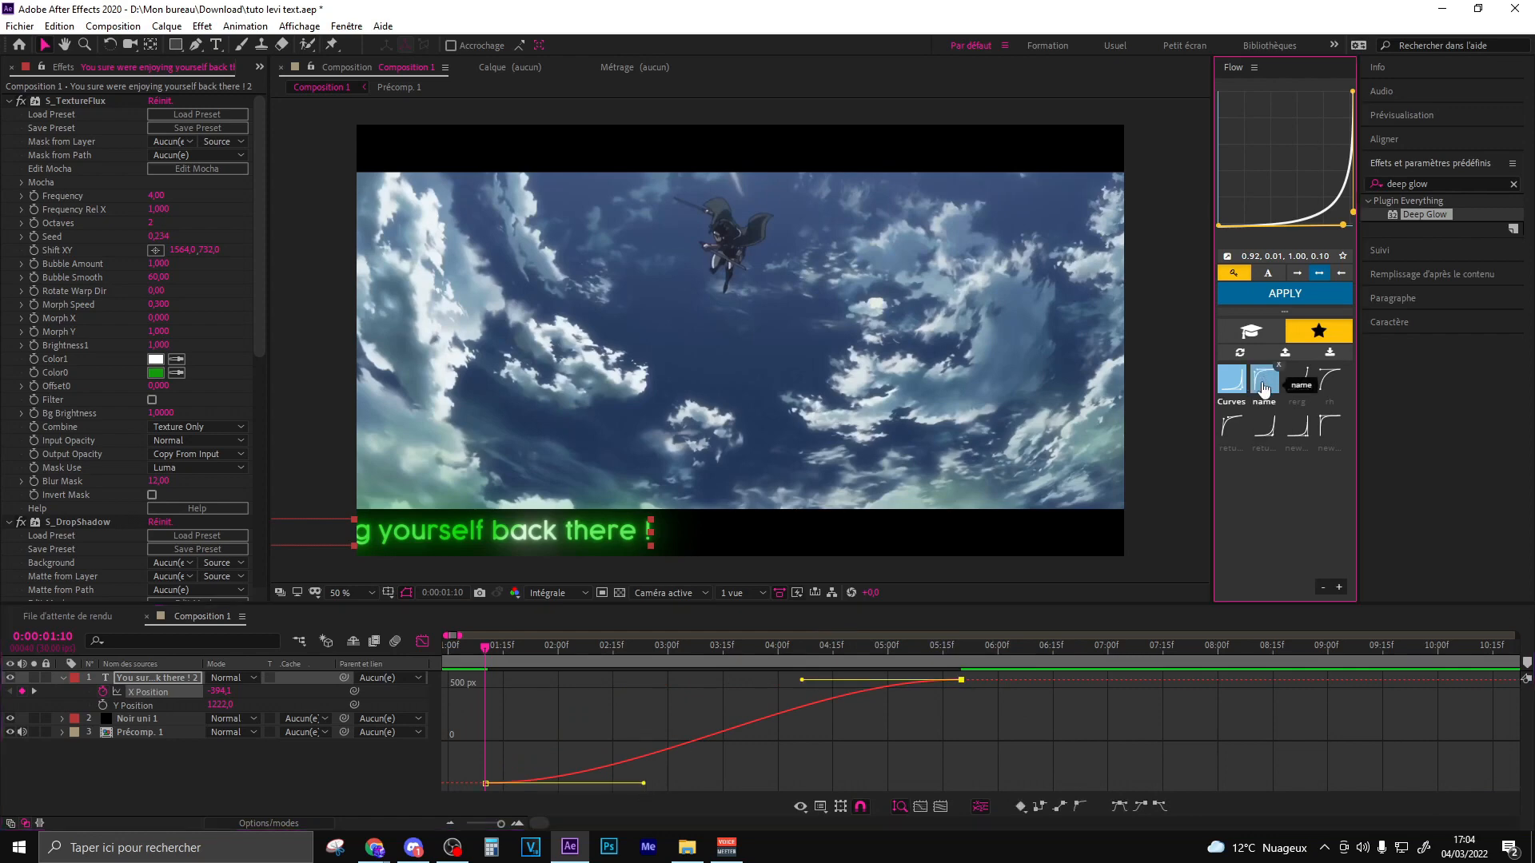
pyautogui.click(1256, 290)
pyautogui.click(422, 640)
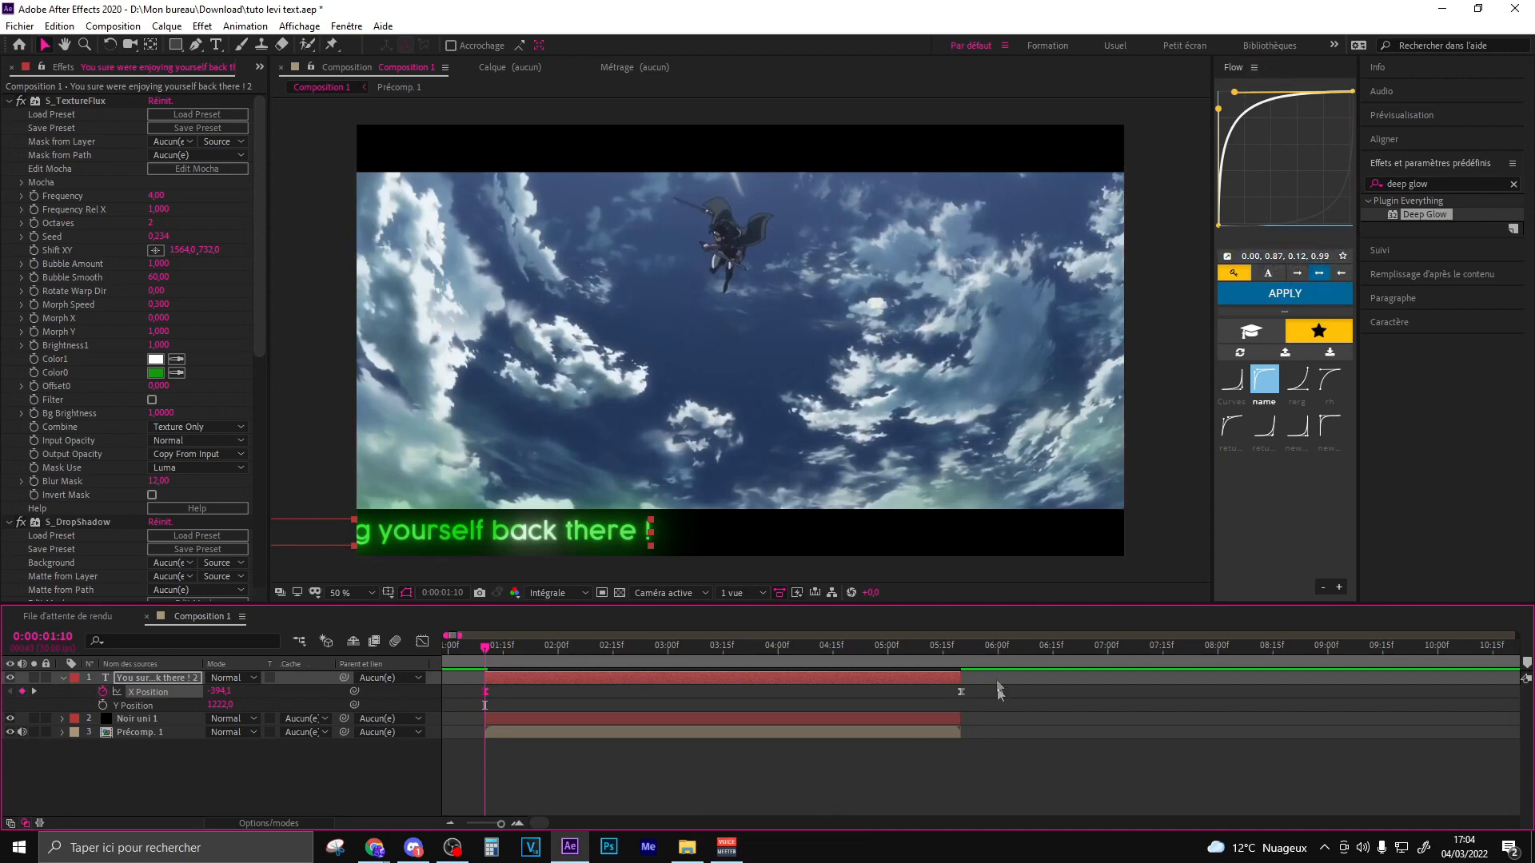
pyautogui.moveTo(980, 686); pyautogui.dragTo(479, 692)
pyautogui.click(1239, 296)
pyautogui.click(422, 642)
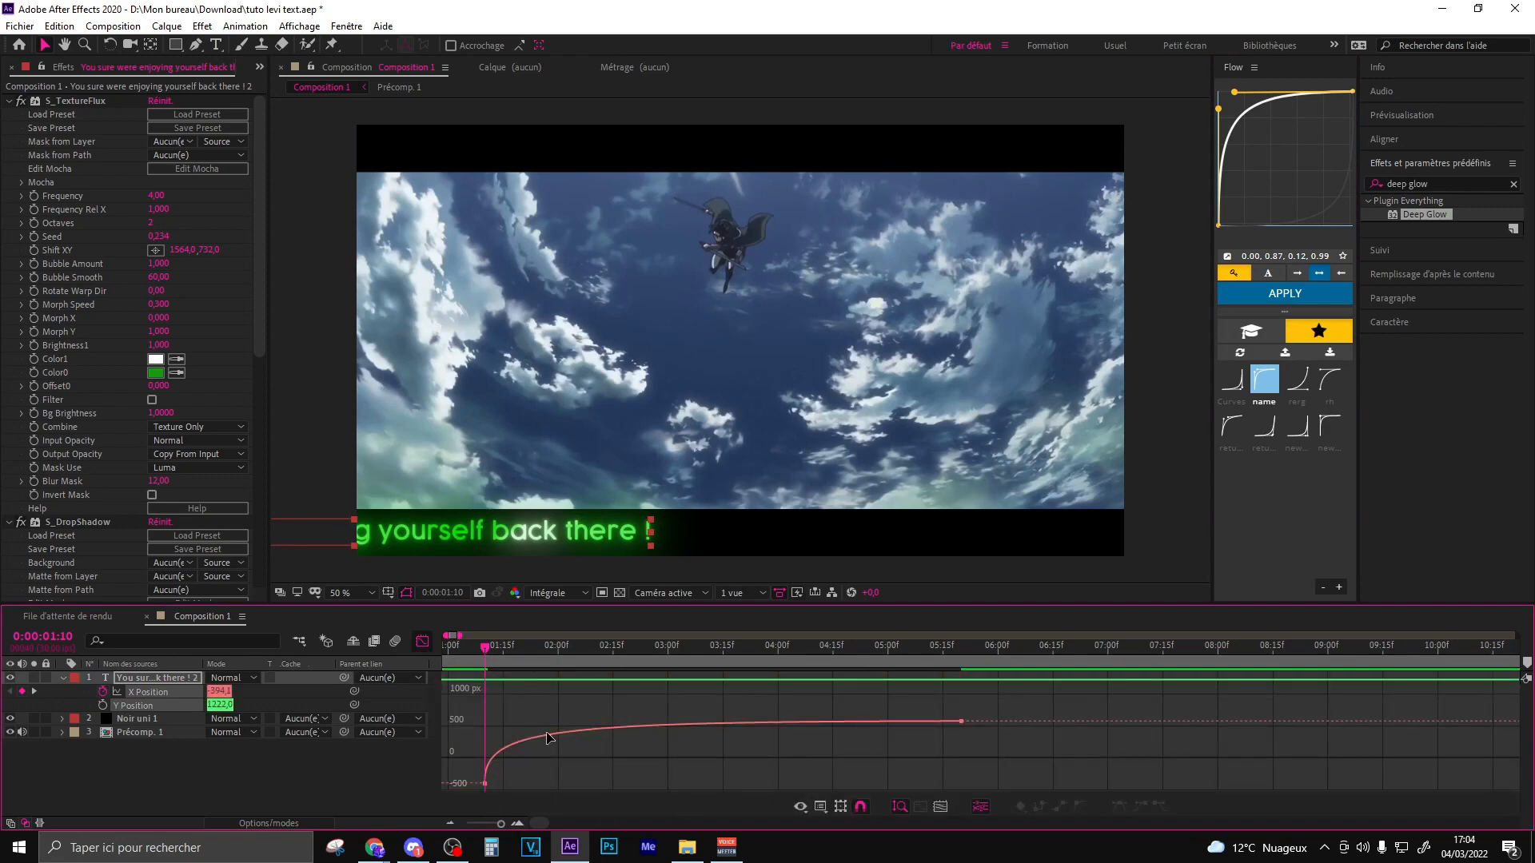
# Step: Close the graph view and turn on motion blur for the subtitle text layer, checking the frame at 0:00:02:14
pyautogui.hotkey('shift', 'F3')
pyautogui.click(240, 822)
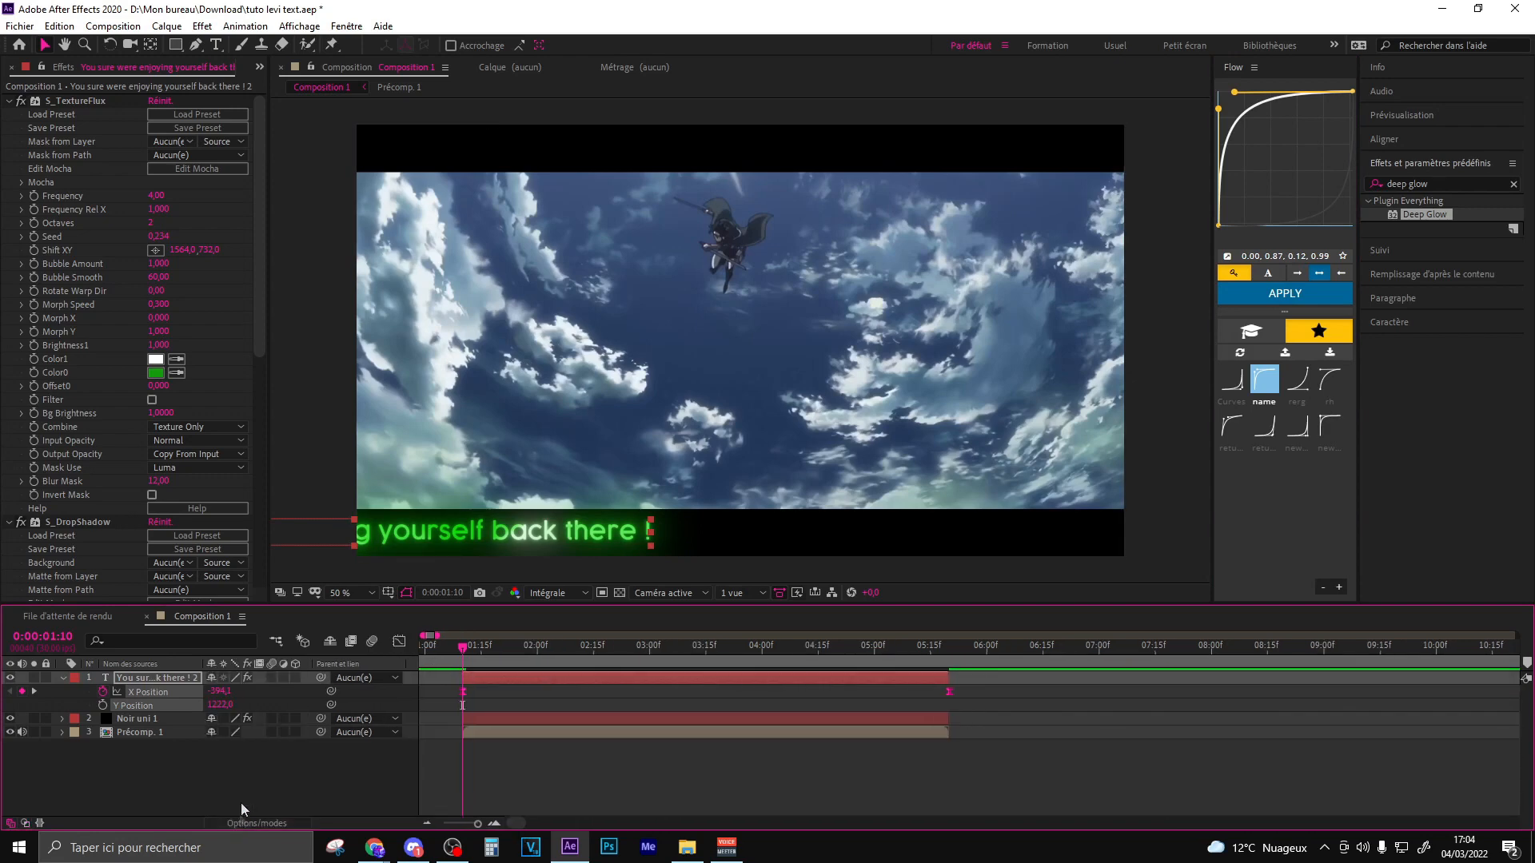
pyautogui.click(272, 678)
pyautogui.click(590, 646)
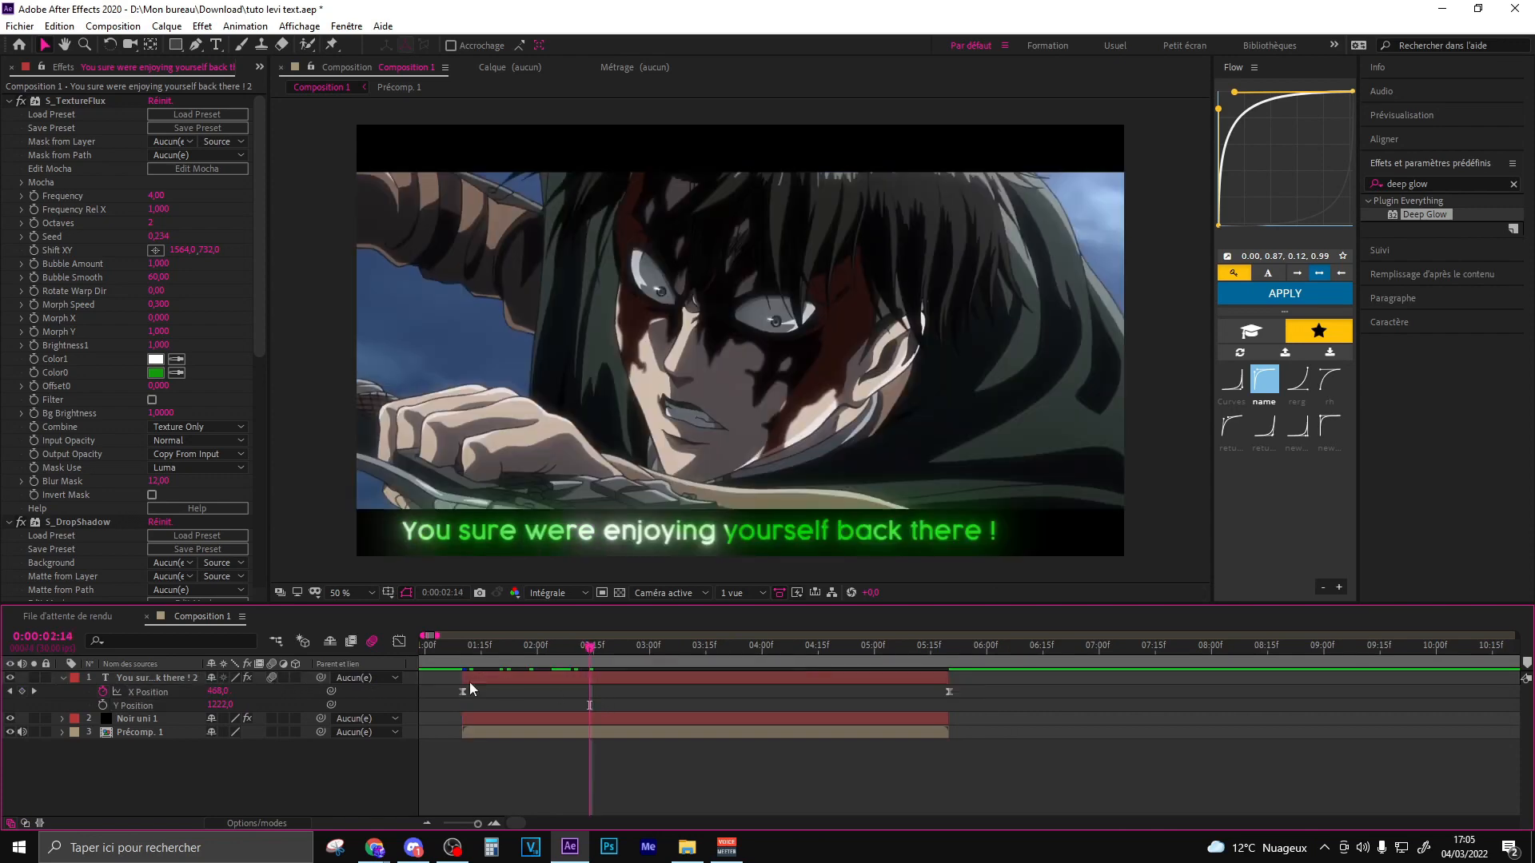
# Step: Trim the text layer's start to 0:00:02:20, move its first X Position keyframe there and set it to 57,9
pyautogui.moveTo(461, 647); pyautogui.dragTo(612, 648)
pyautogui.moveTo(463, 689); pyautogui.dragTo(621, 695)
pyautogui.click(613, 691)
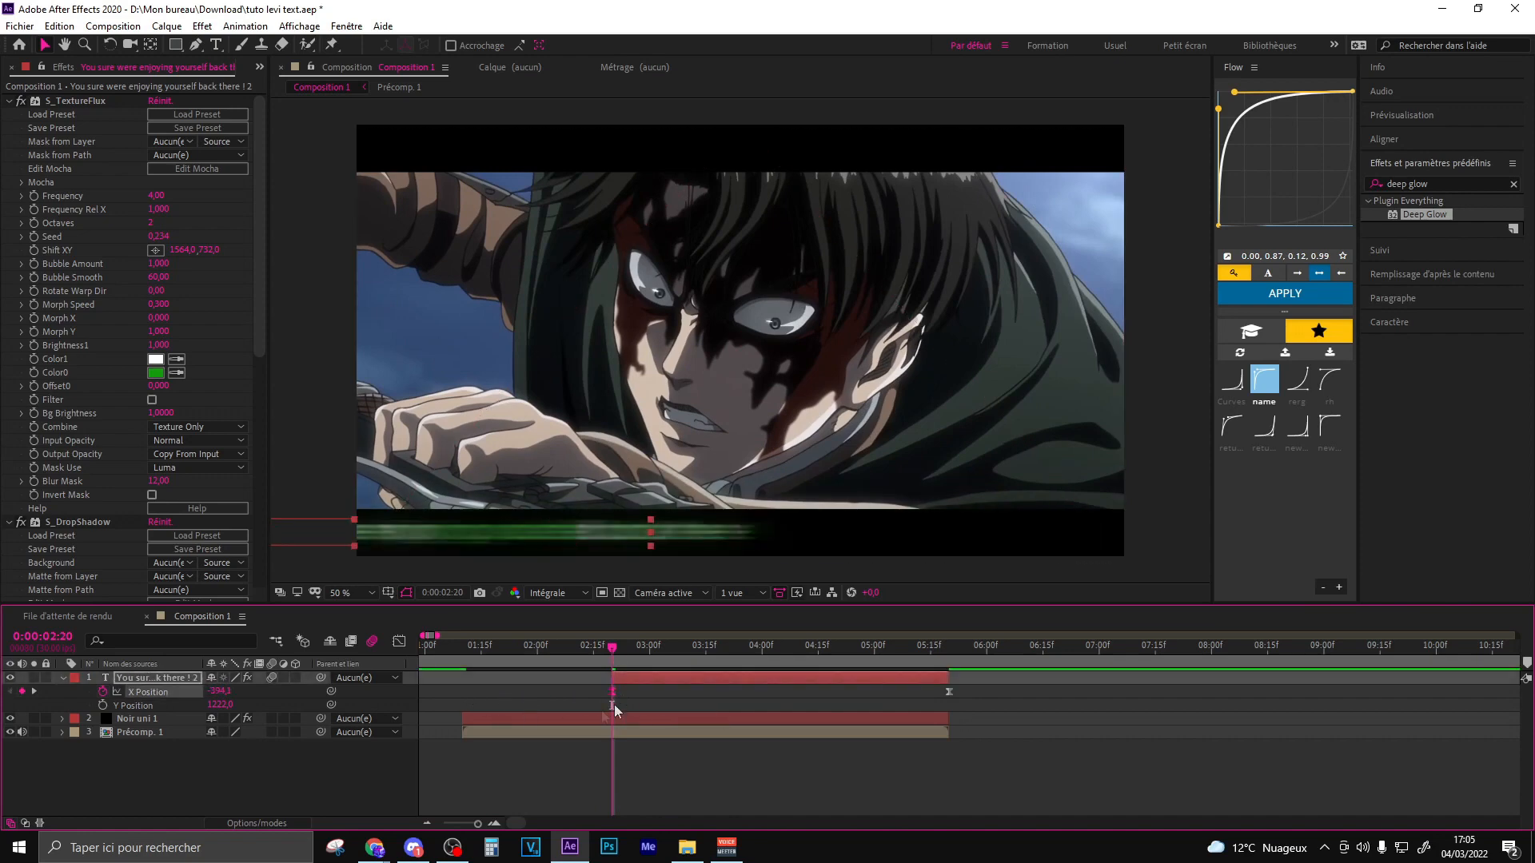
pyautogui.moveTo(218, 692); pyautogui.dragTo(566, 672)
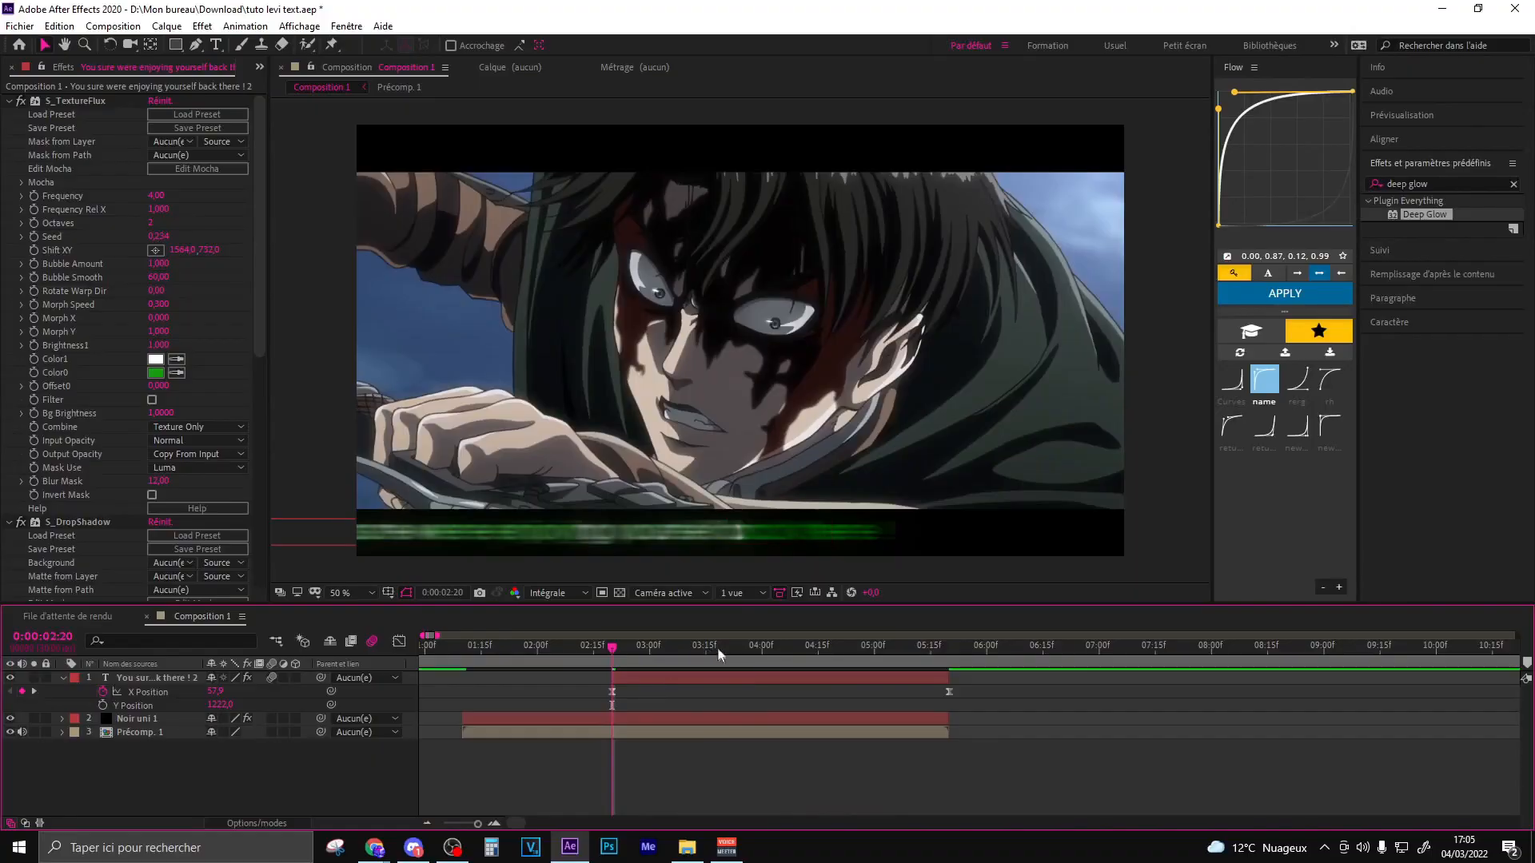
pyautogui.click(724, 647)
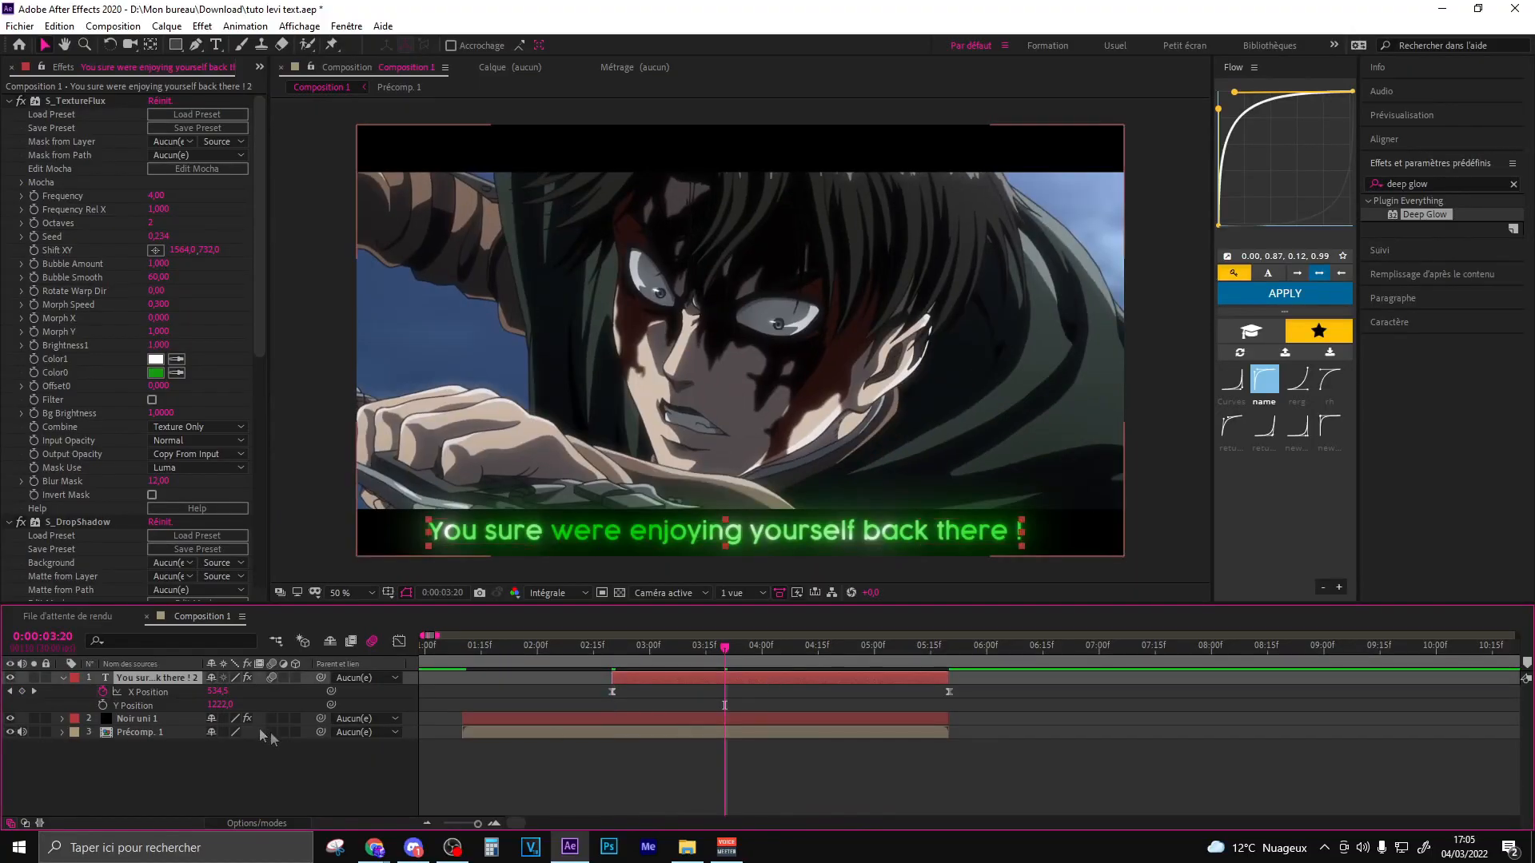
# Step: Add a text animator with Position and Rotation properties and a Tremblement (wiggly) selector to the subtitle layer
pyautogui.click(62, 678)
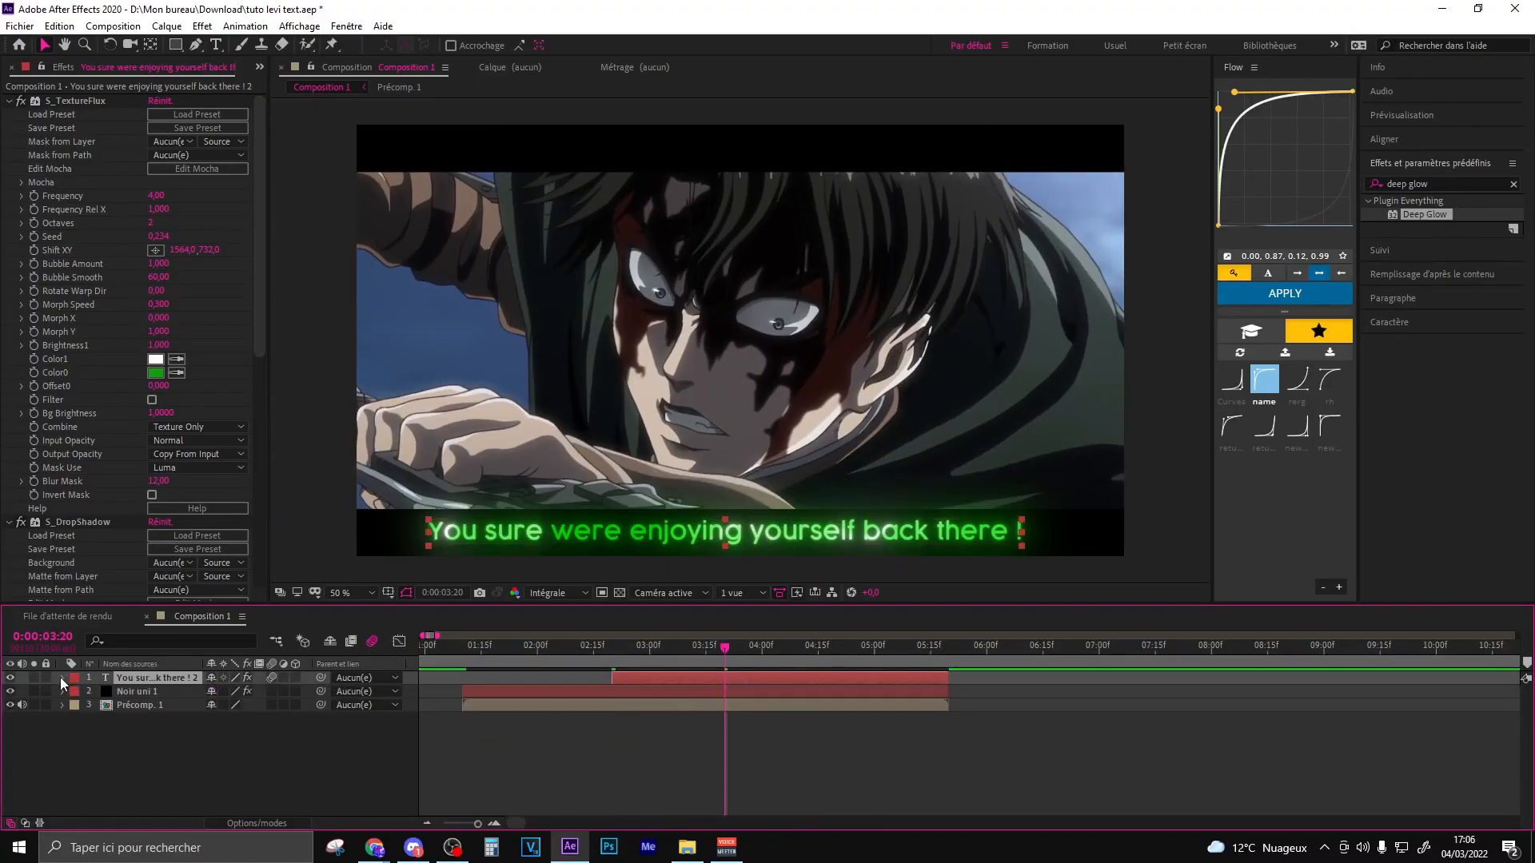
pyautogui.click(63, 678)
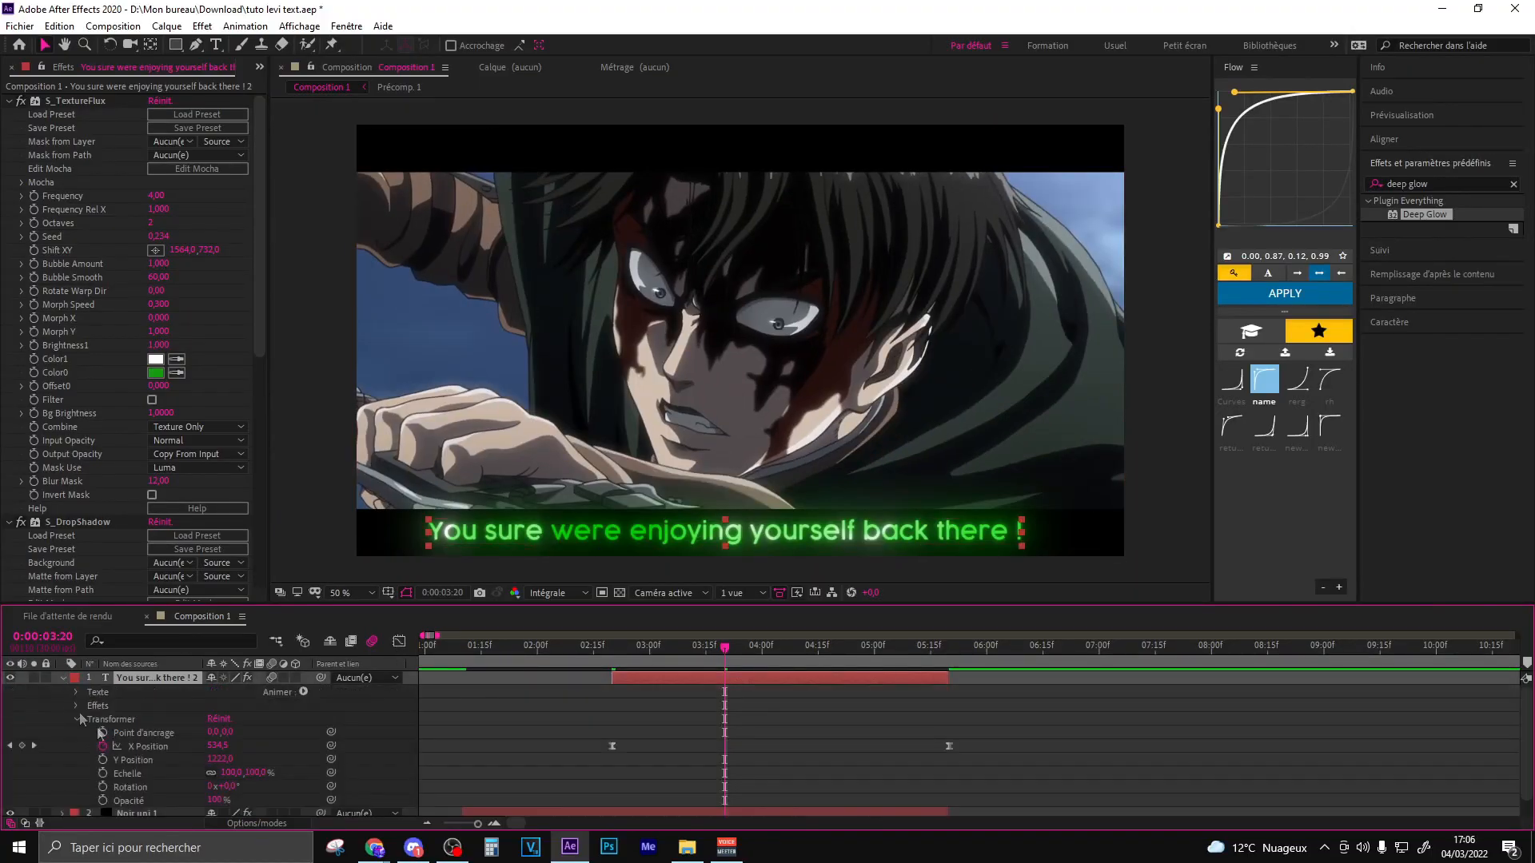
pyautogui.click(303, 692)
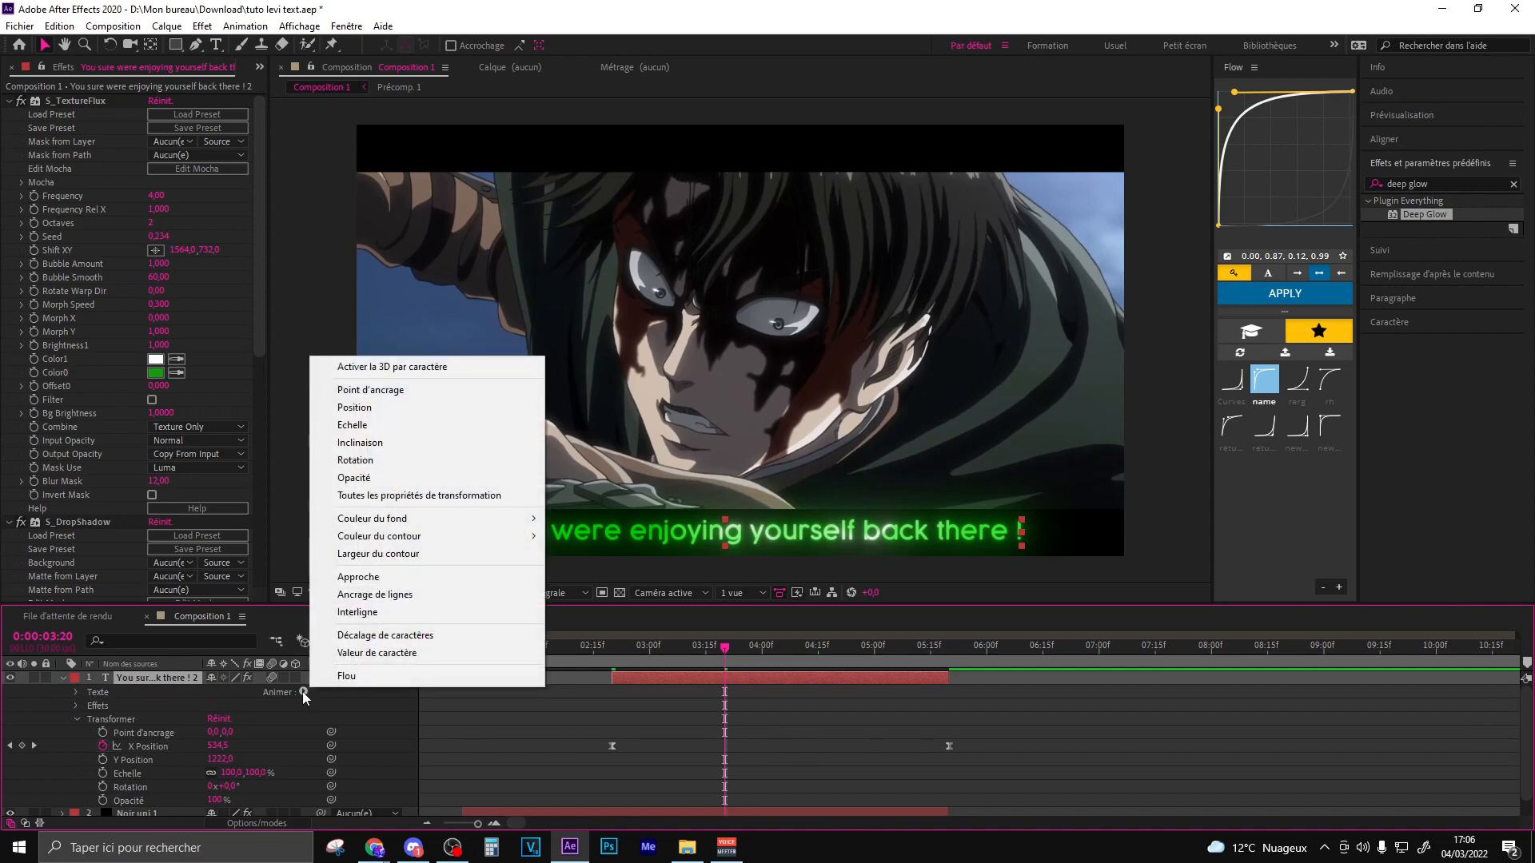
pyautogui.click(362, 409)
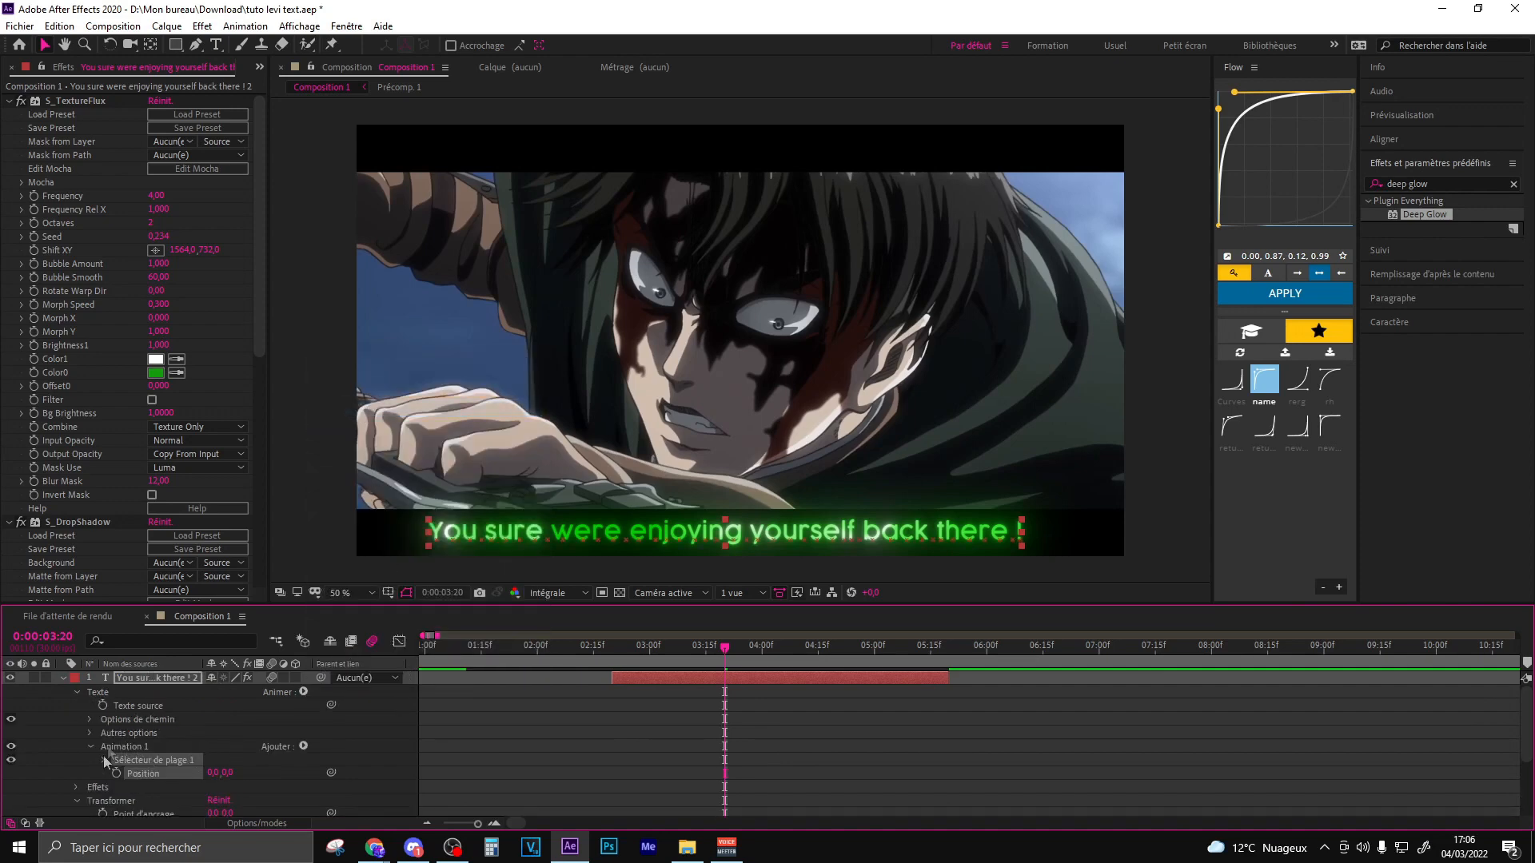
pyautogui.click(303, 747)
pyautogui.moveTo(352, 756)
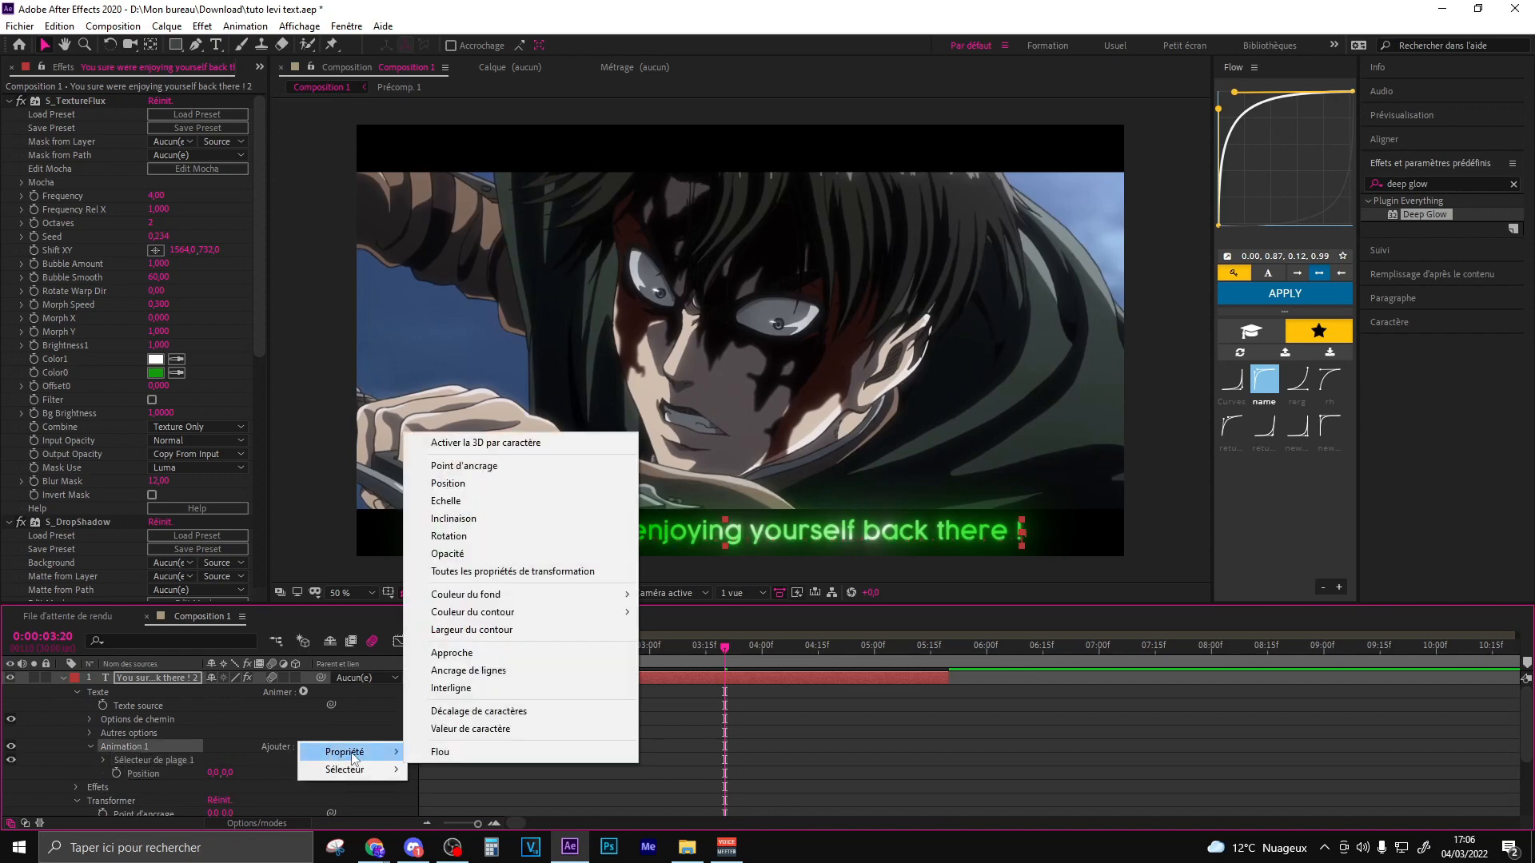
pyautogui.click(443, 537)
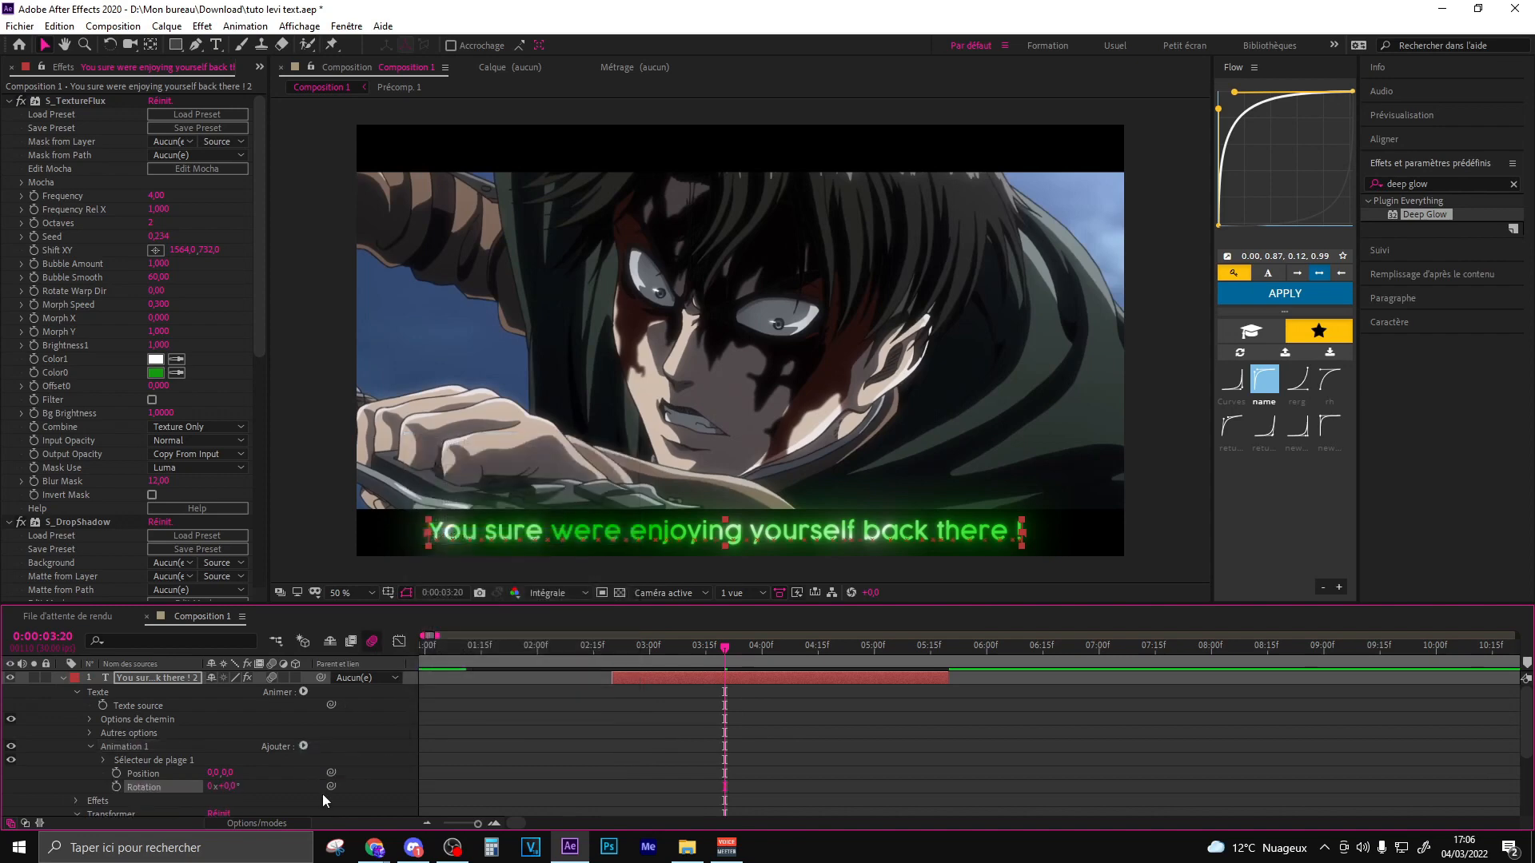
pyautogui.click(303, 747)
pyautogui.moveTo(346, 773)
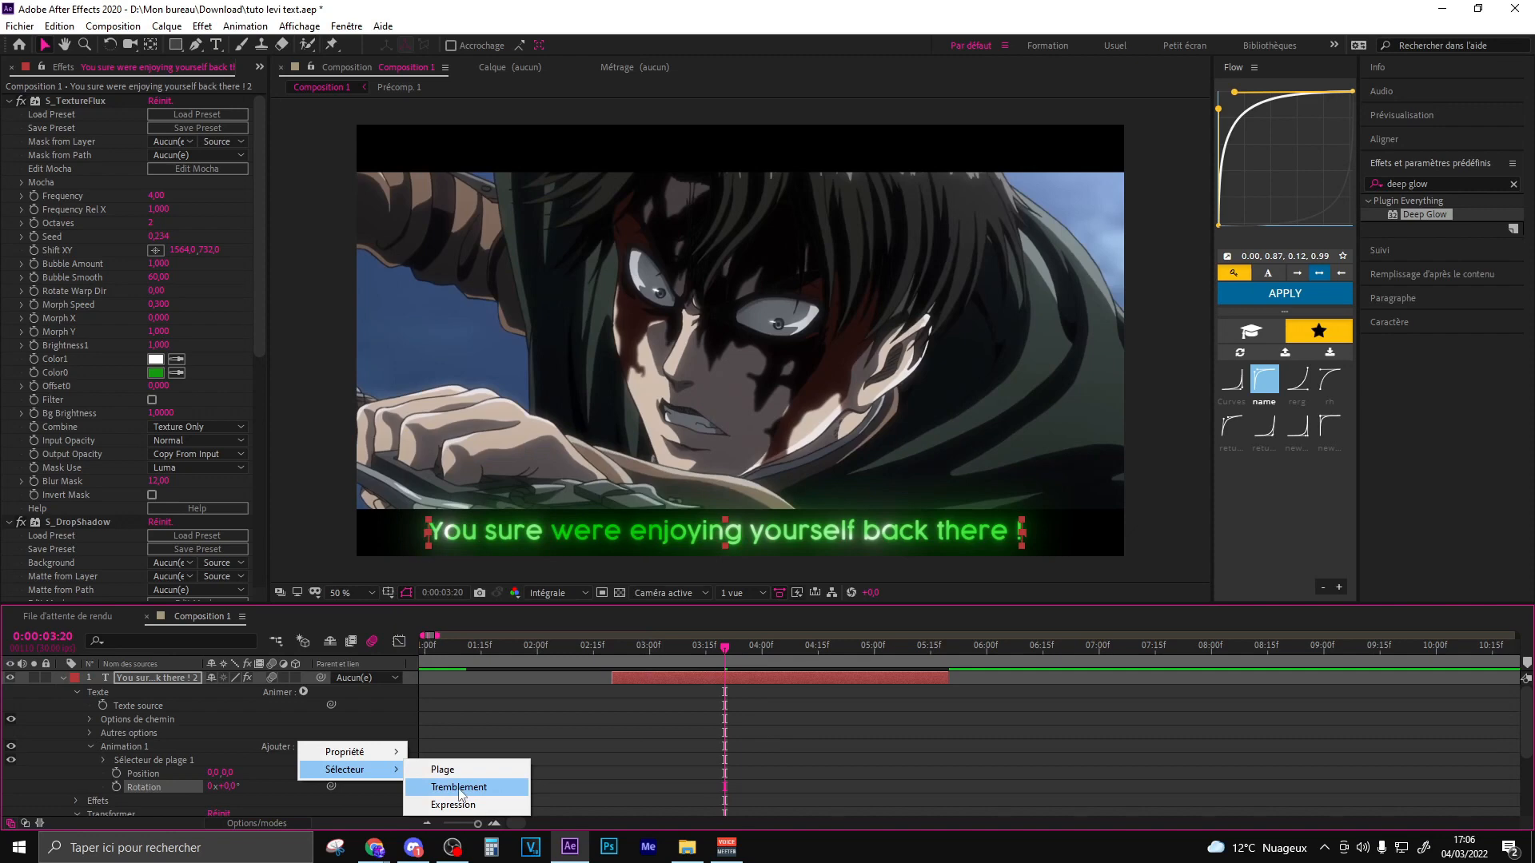
pyautogui.click(460, 790)
# Step: Set the text animator's Position to 5,0, 5,0 and Rotation to 5°, and check the wiggling letters
pyautogui.click(214, 745)
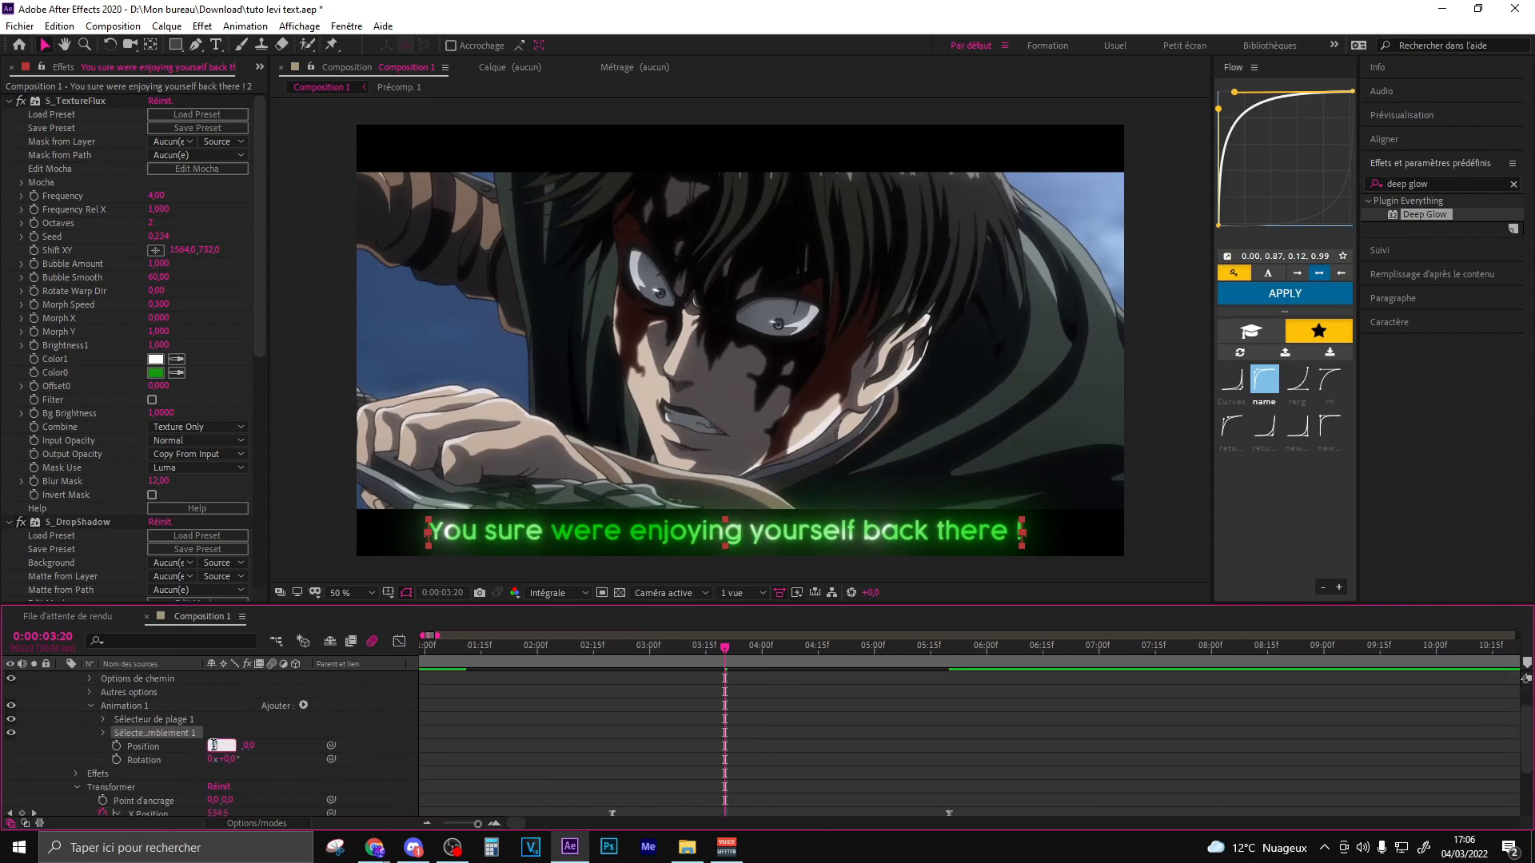
pyautogui.write('5')
pyautogui.press('Tab')
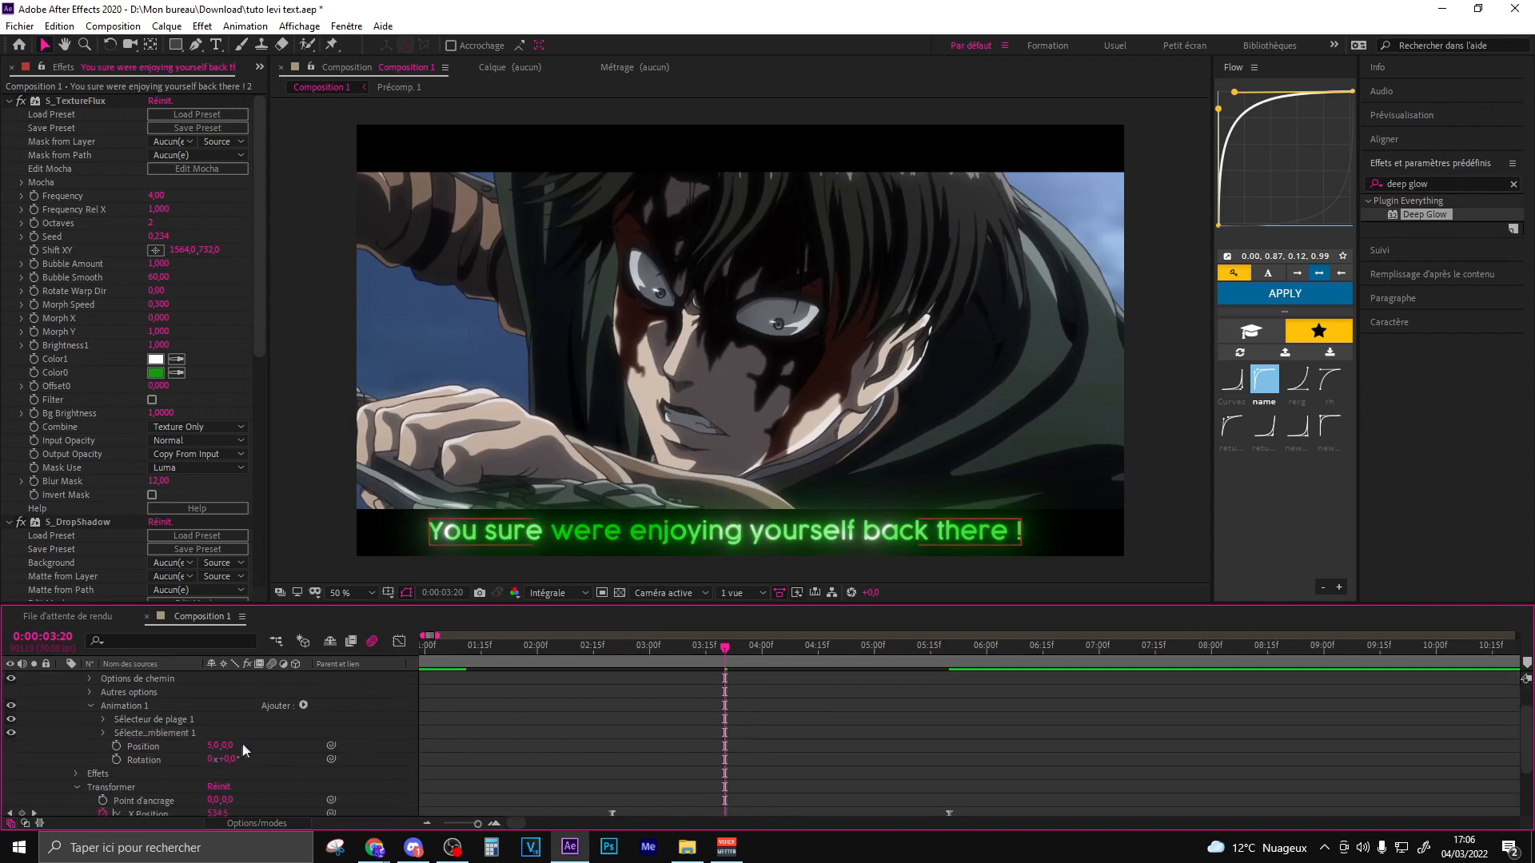
pyautogui.click(231, 759)
pyautogui.write('5')
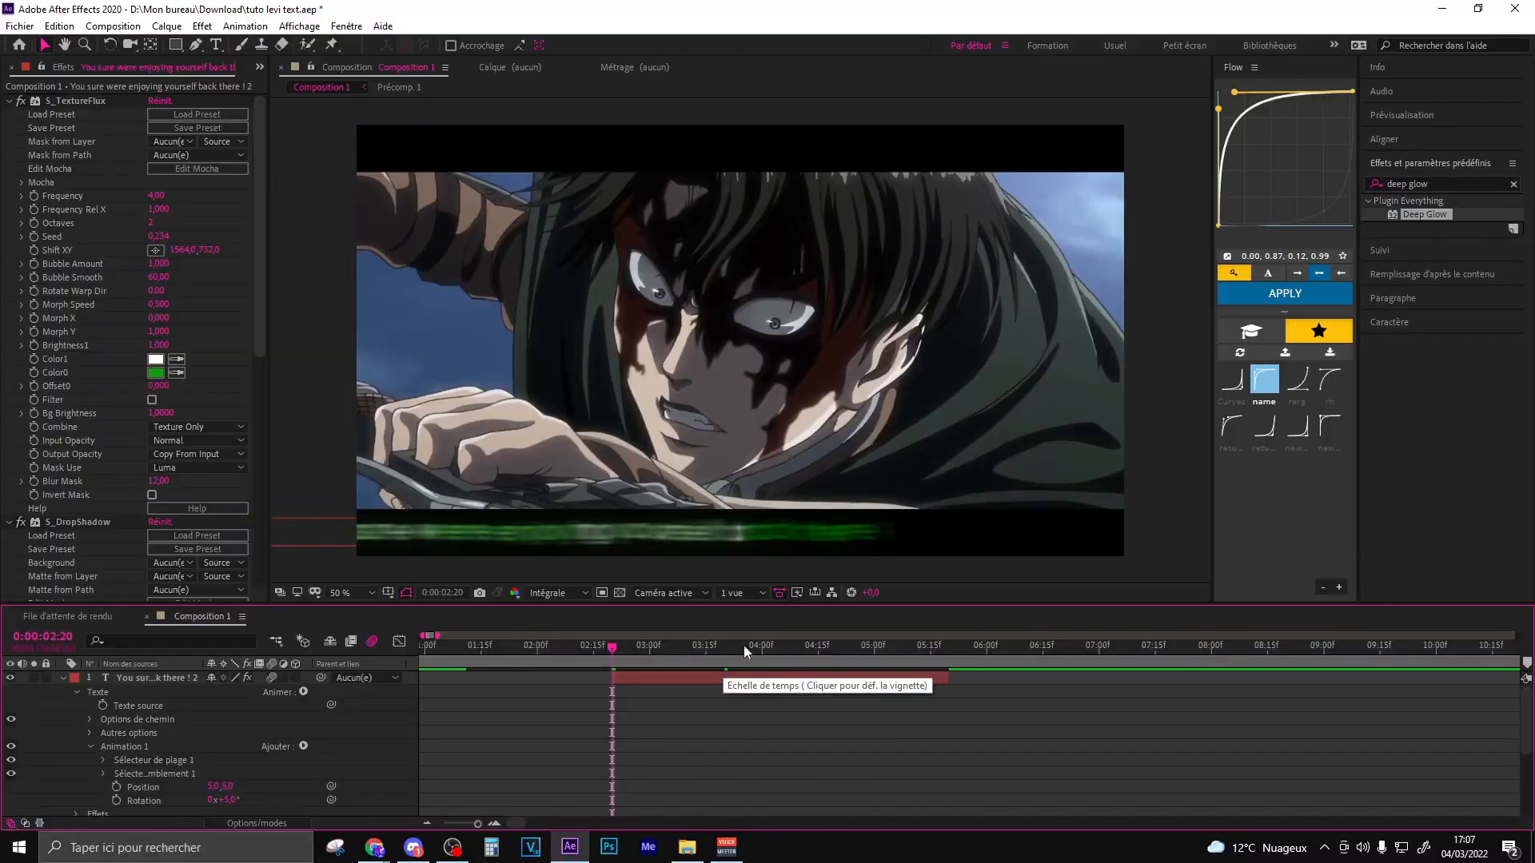
pyautogui.click(745, 646)
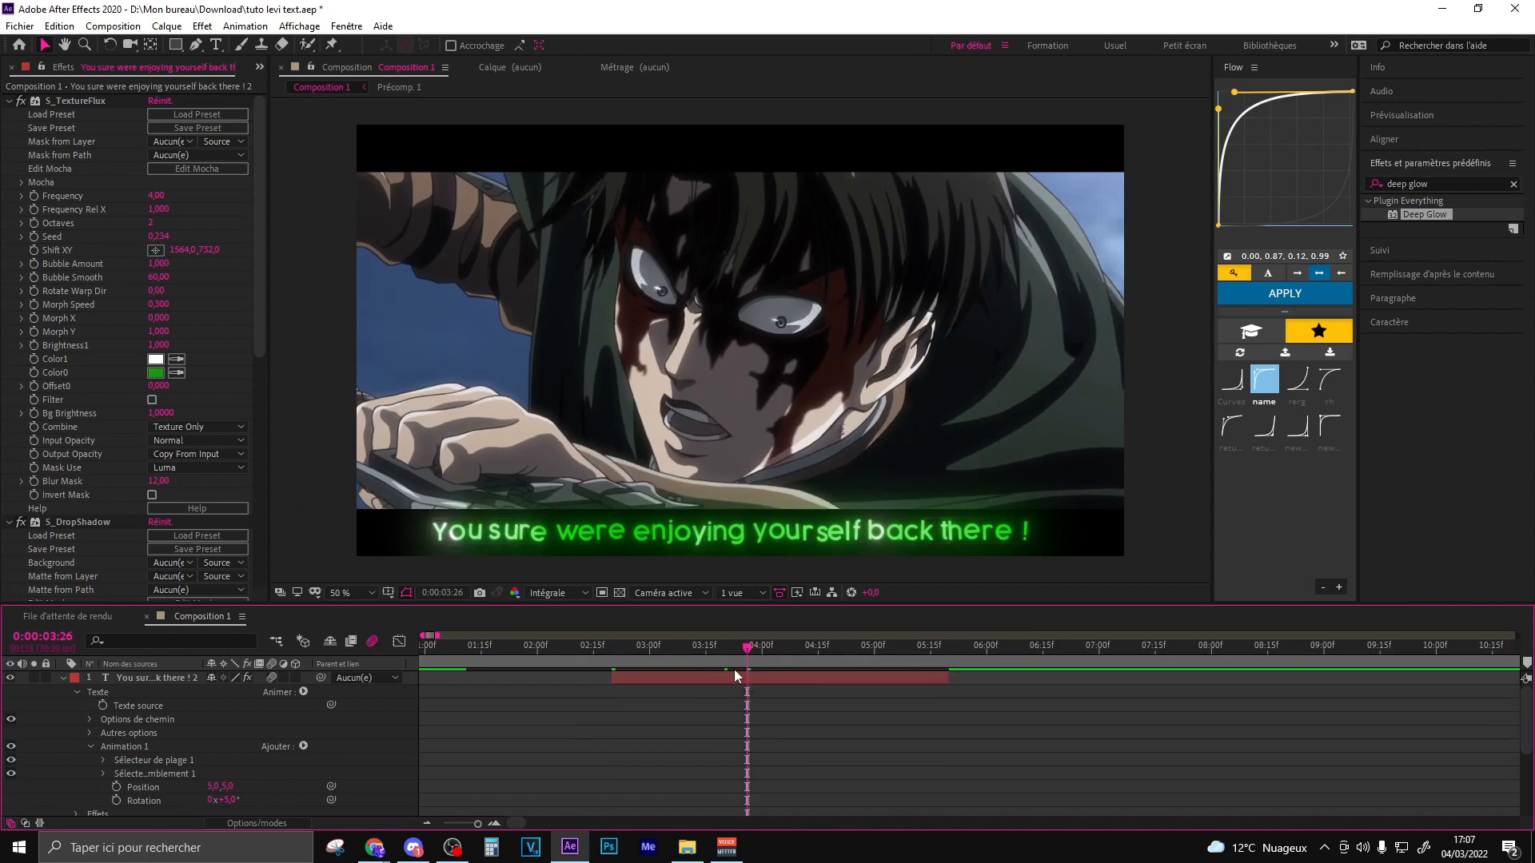
# Step: Draw a rectangular mask around the whole subtitle on the text layer at 0:00:04:20
pyautogui.click(703, 681)
pyautogui.moveTo(740, 646); pyautogui.dragTo(619, 622)
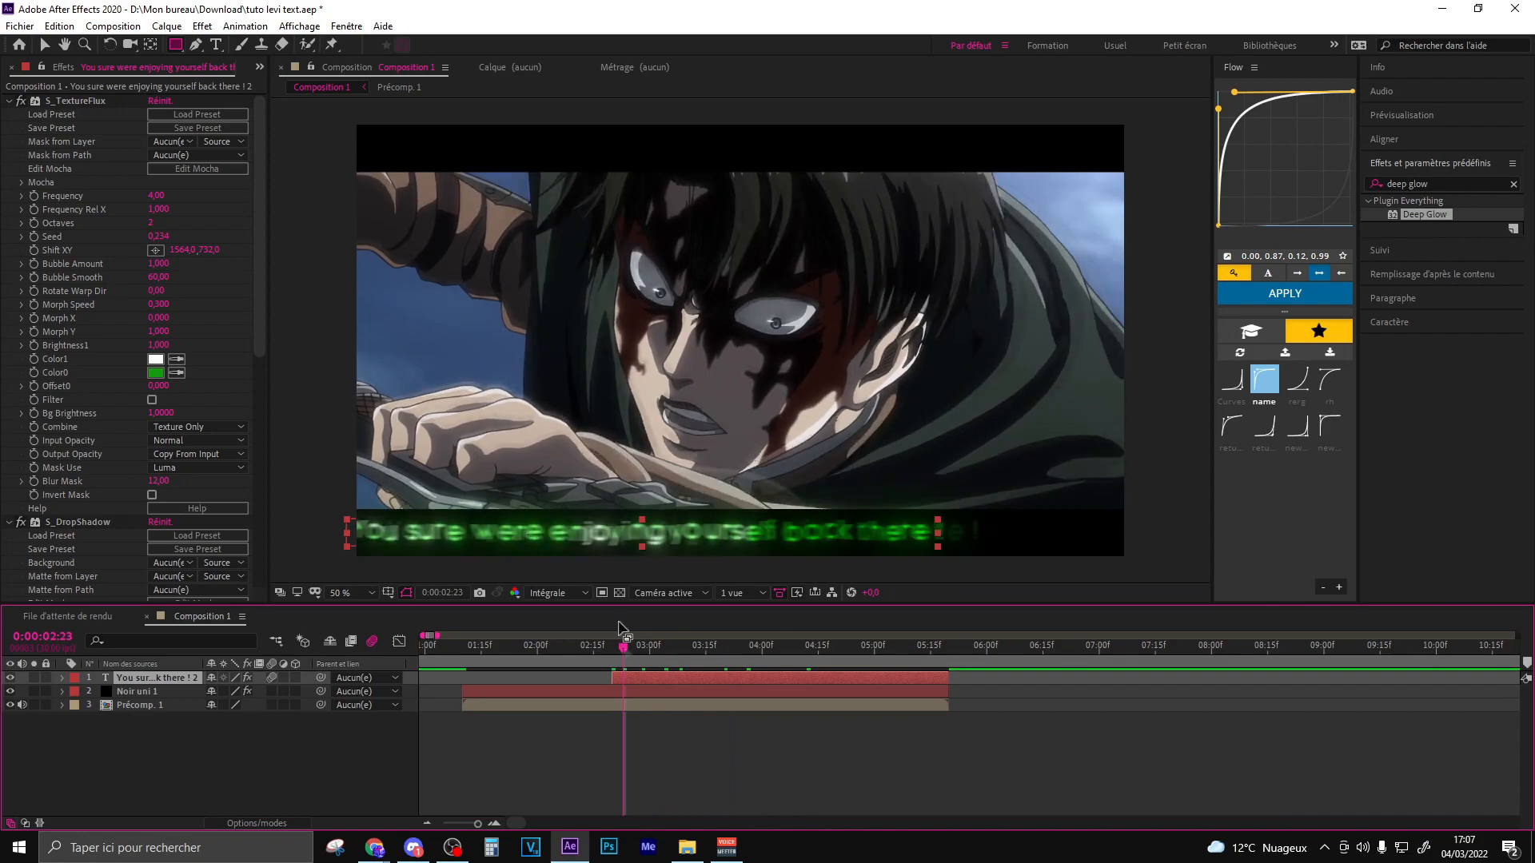
pyautogui.click(836, 646)
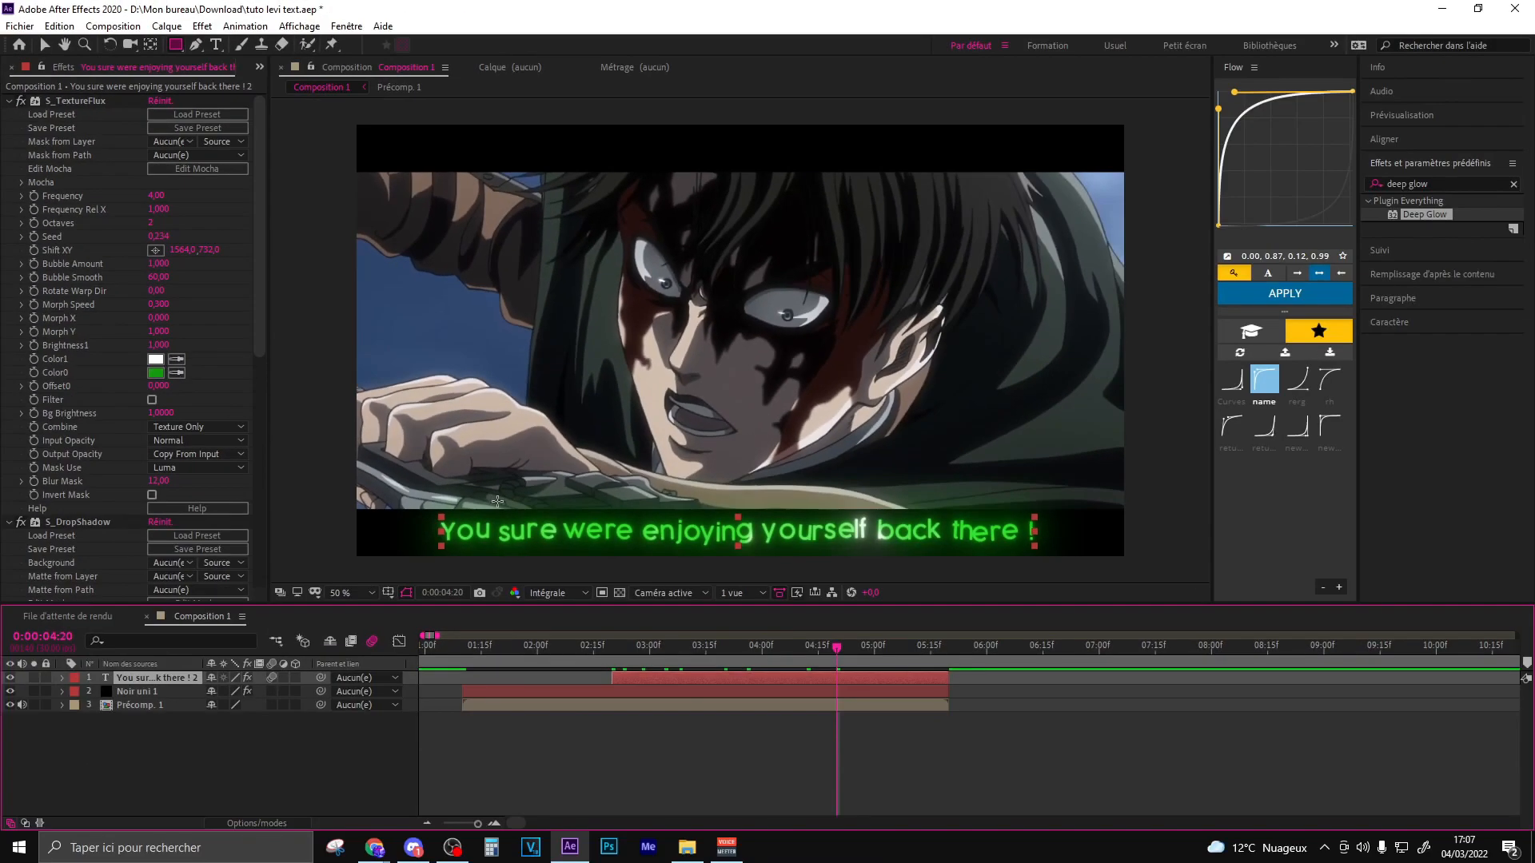
pyautogui.moveTo(430, 510); pyautogui.dragTo(1039, 550)
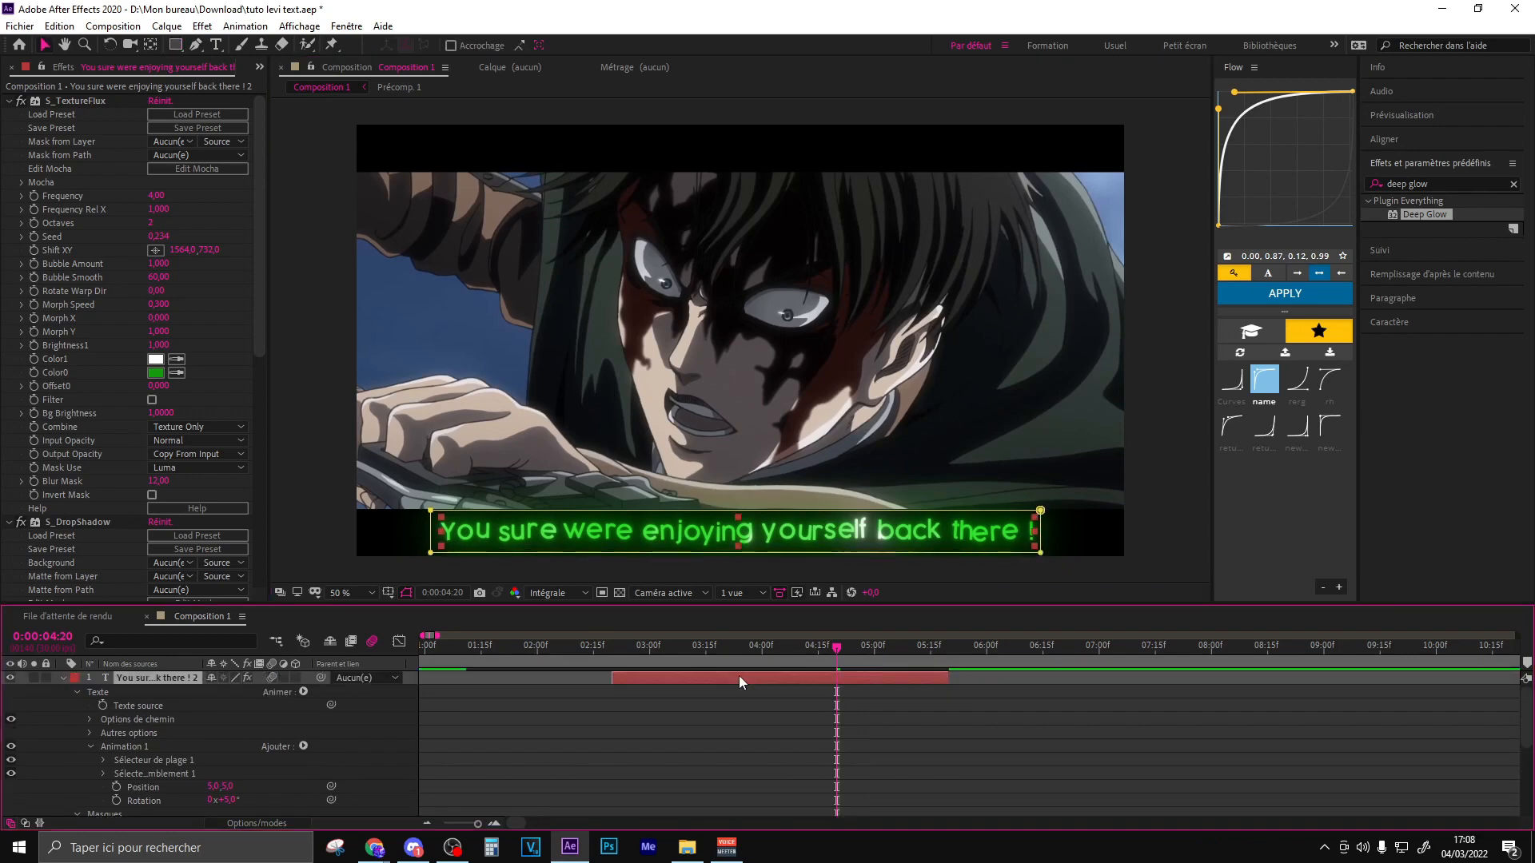
# Step: Keyframe the subtitle's full-width mask path and place that keyframe at 0:00:05:12
pyautogui.press('m')
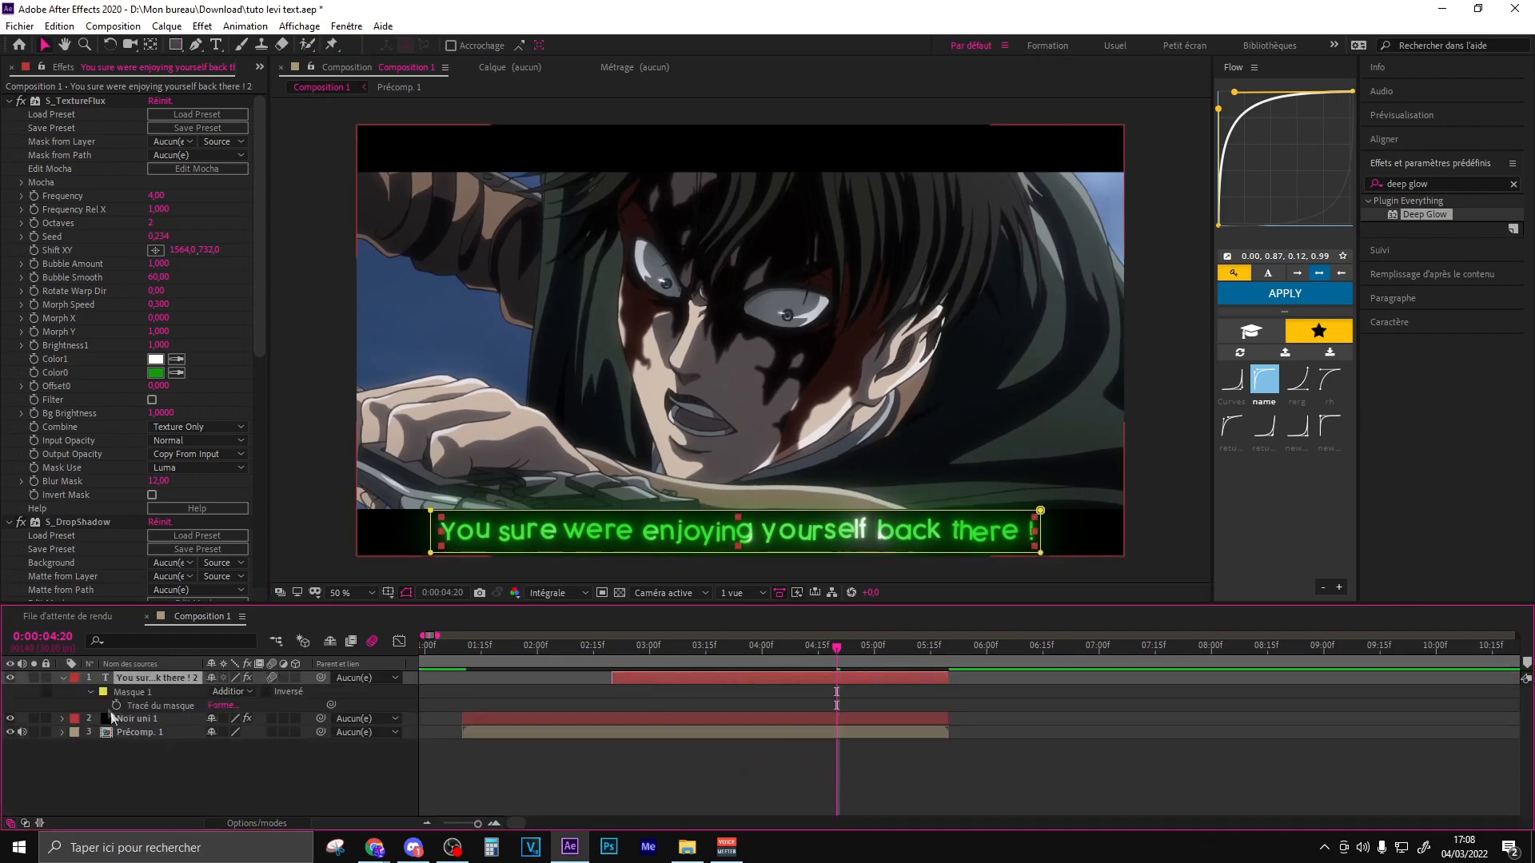
pyautogui.click(91, 692)
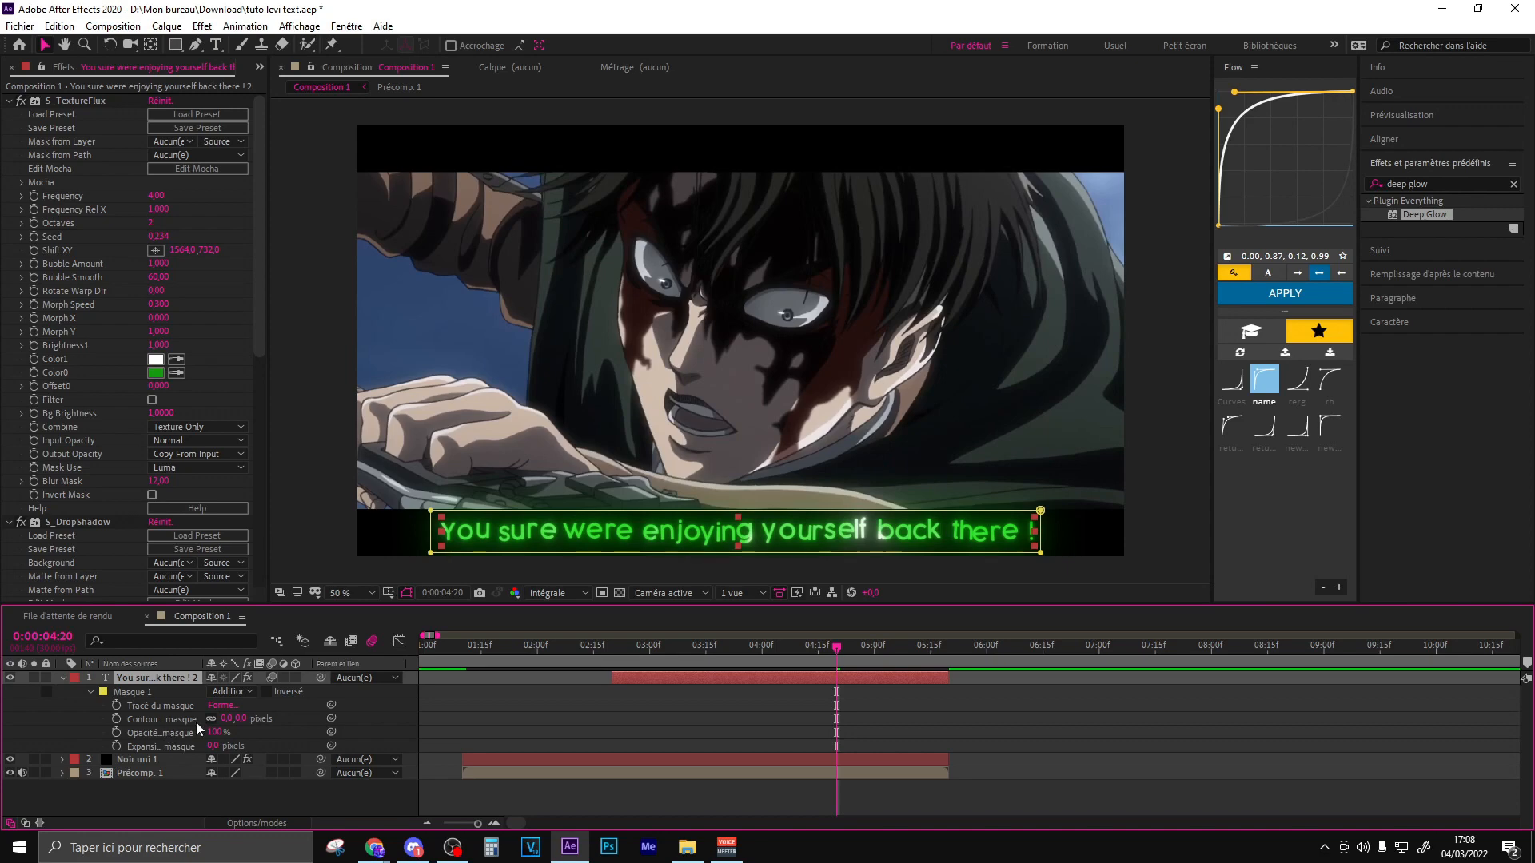
pyautogui.click(117, 707)
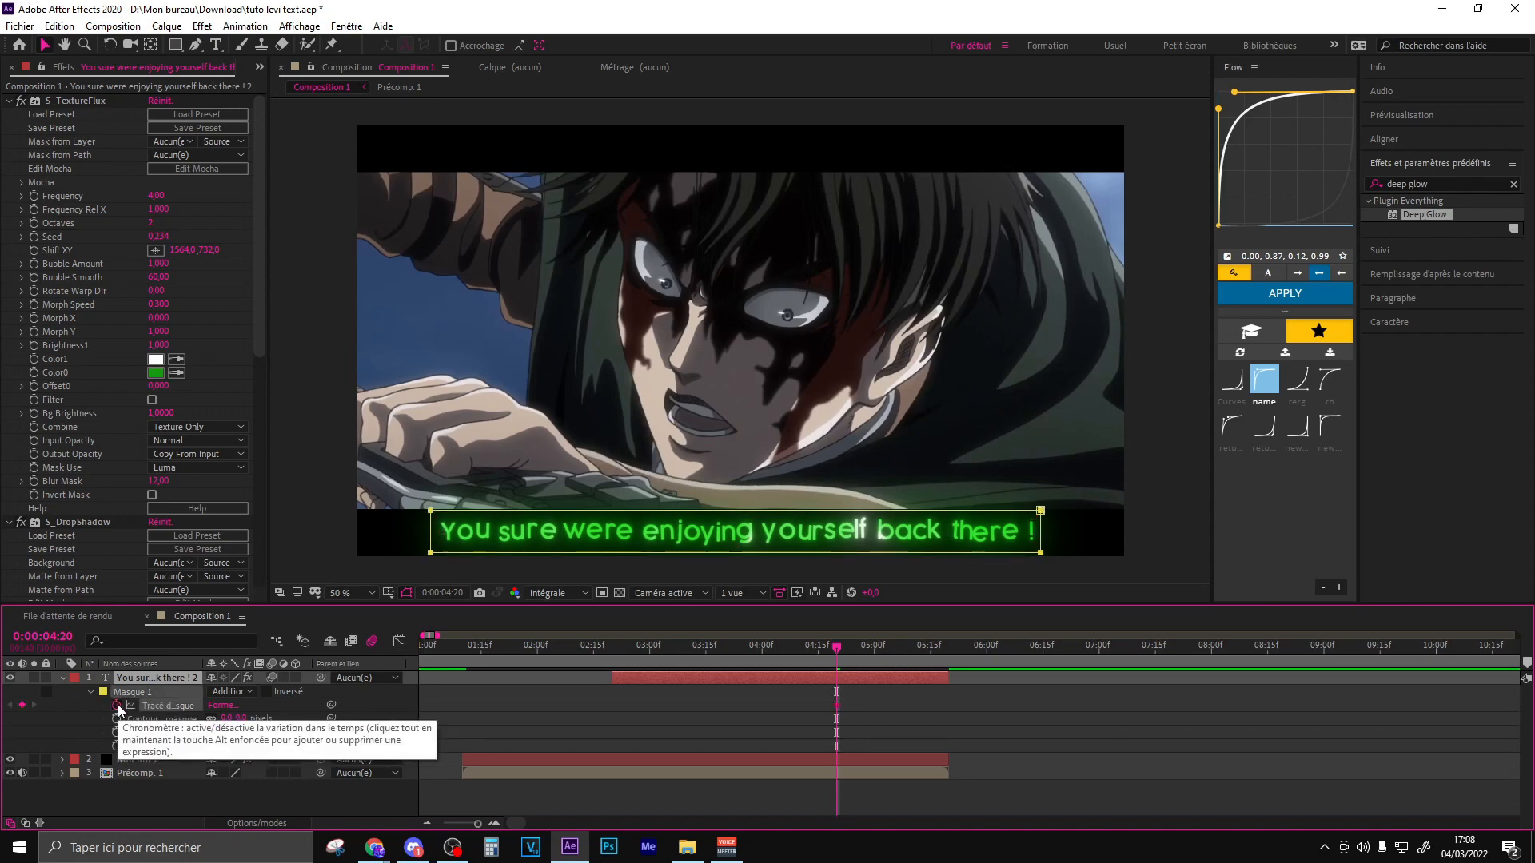
pyautogui.moveTo(836, 705); pyautogui.dragTo(916, 702)
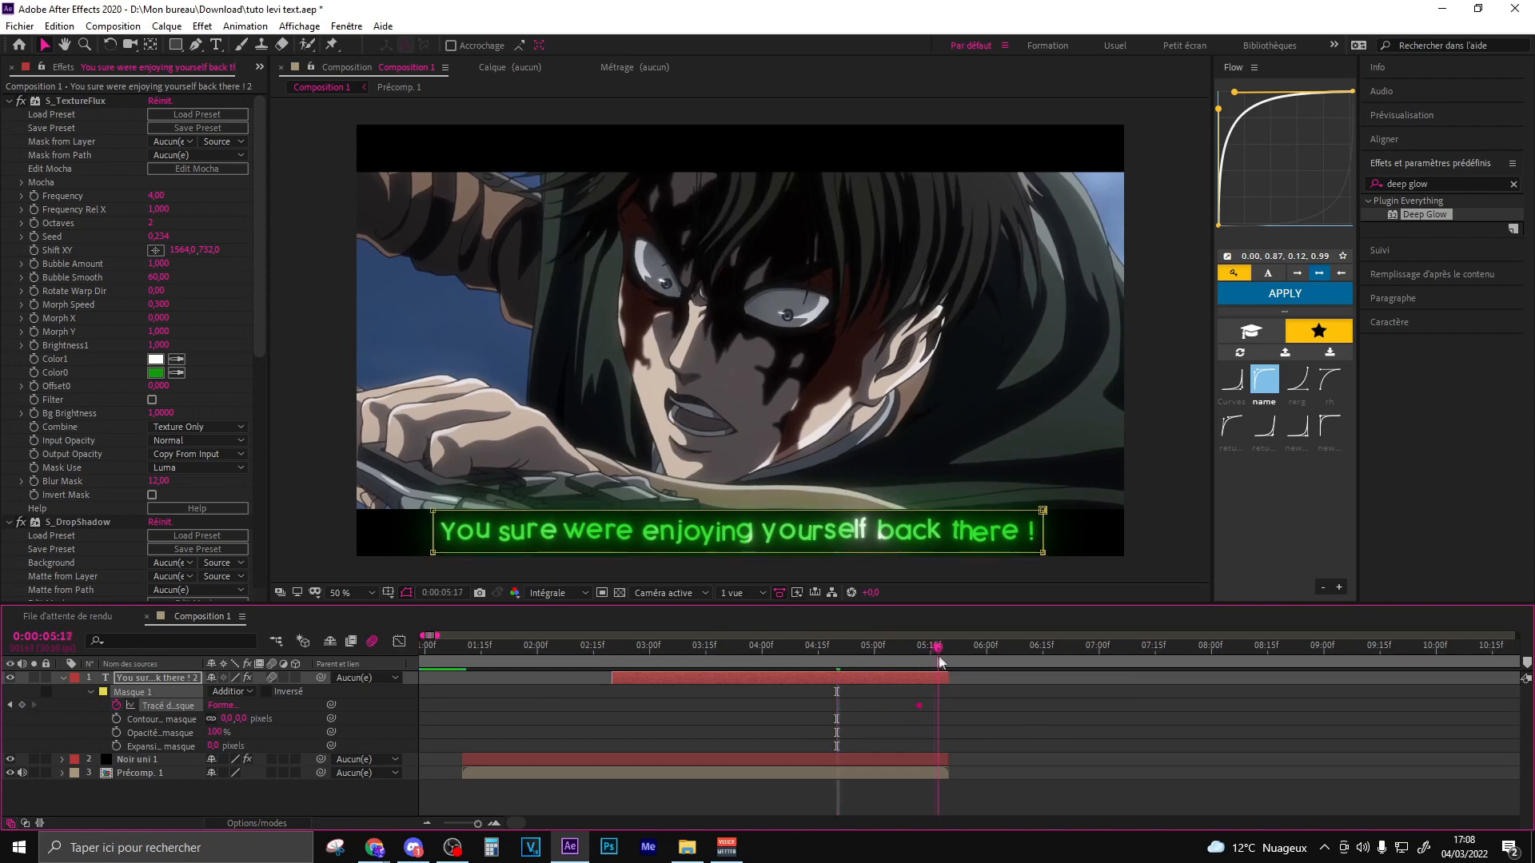
pyautogui.click(929, 649)
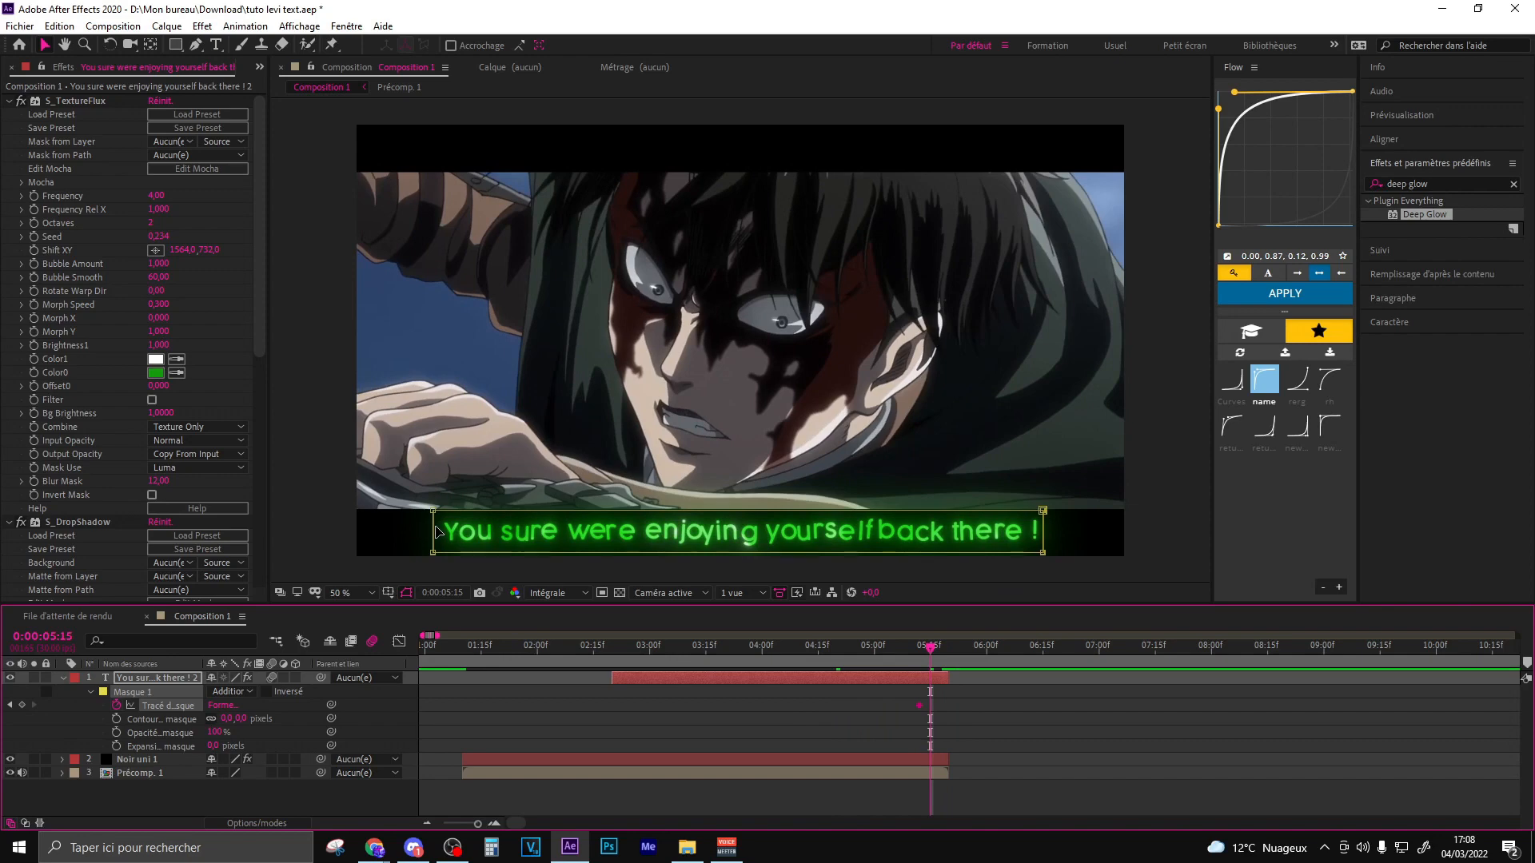
pyautogui.click(944, 649)
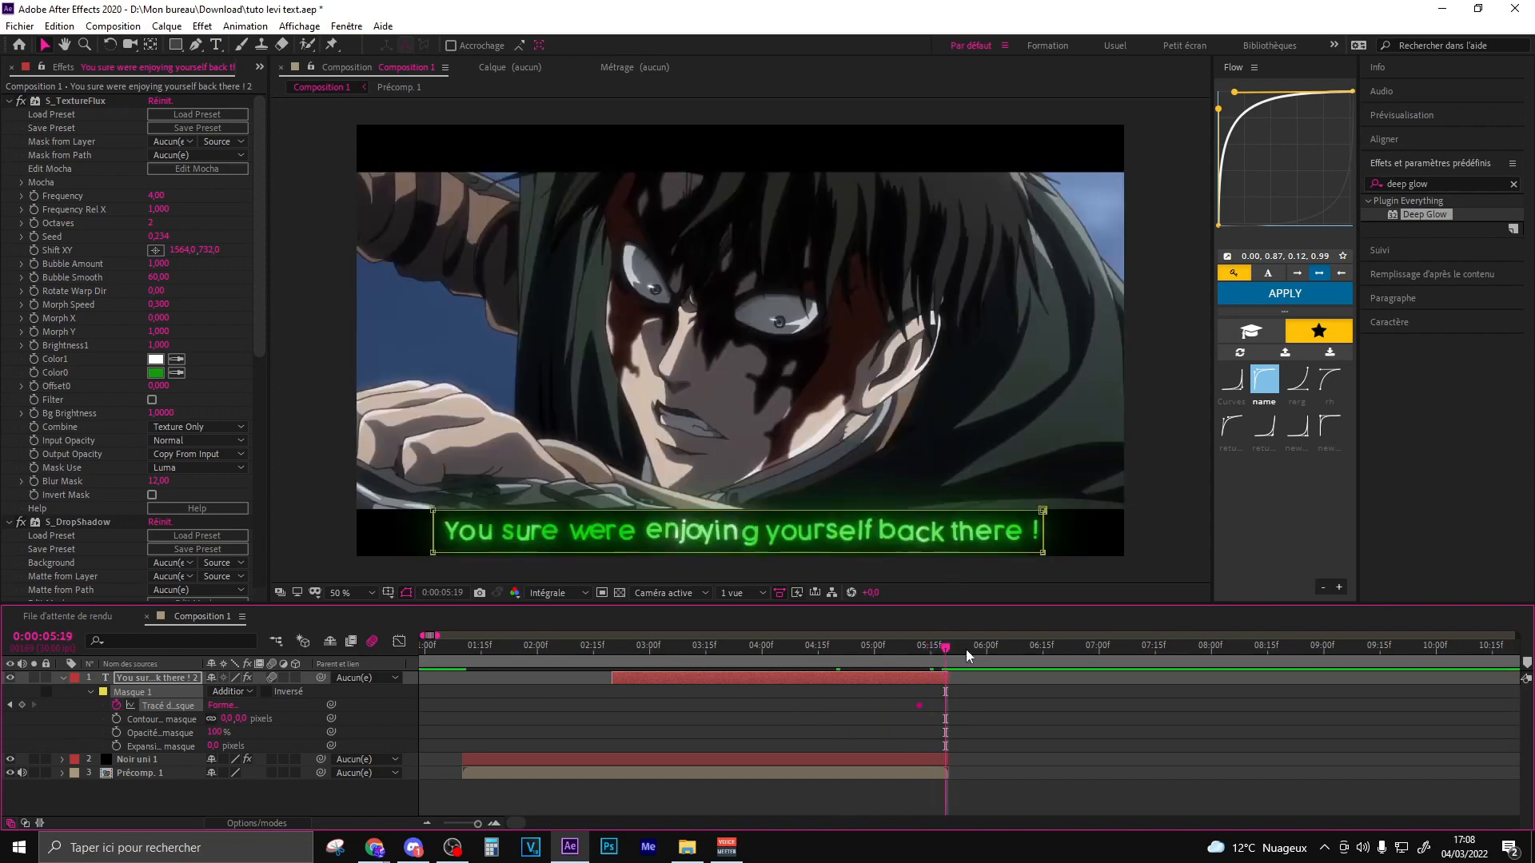
pyautogui.click(919, 649)
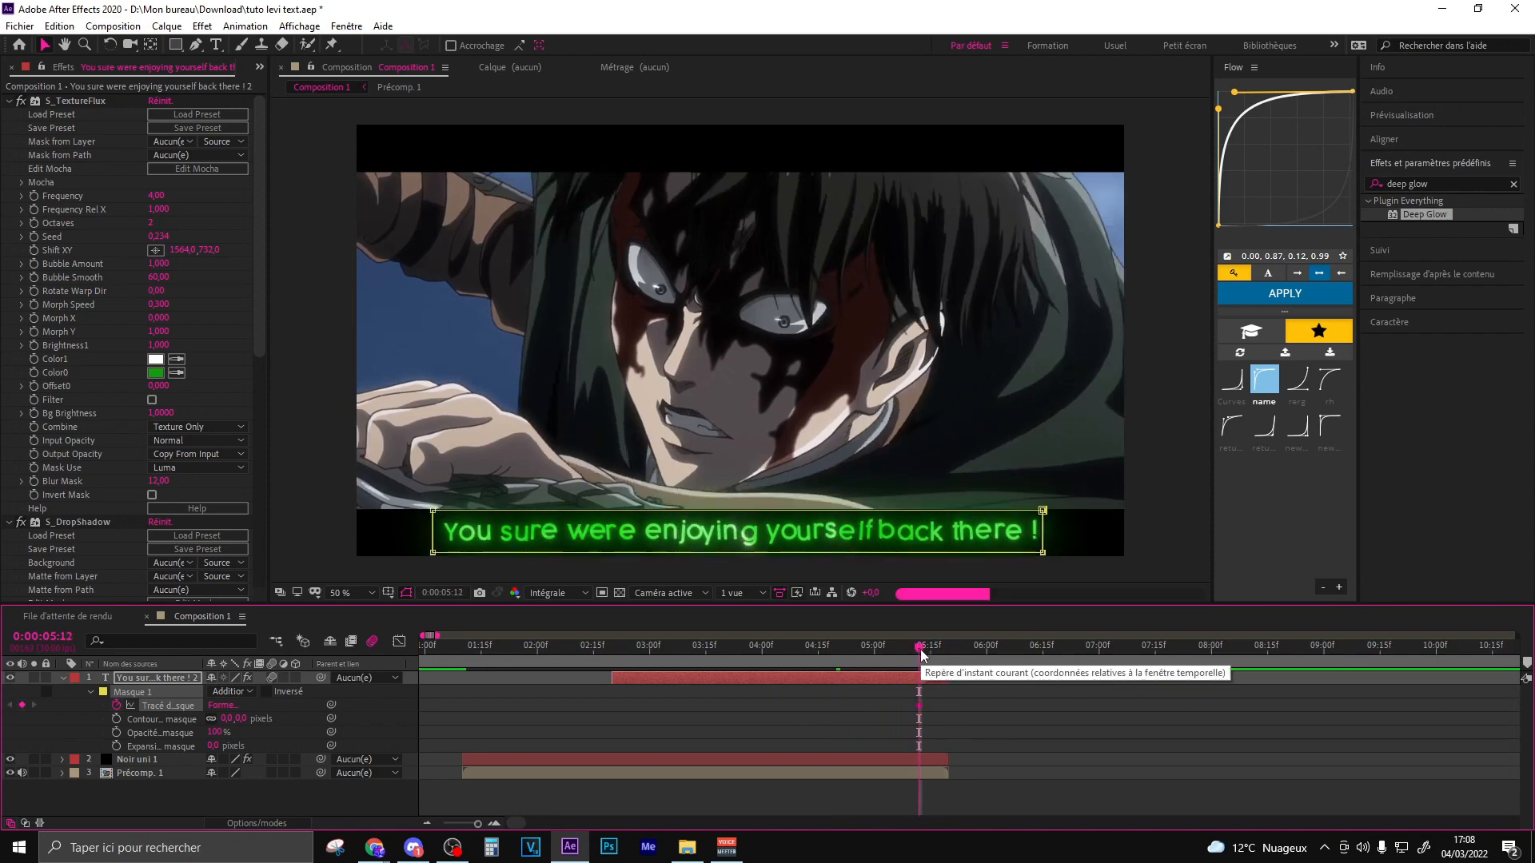
# Step: Narrow the mask from its right edge to just past "You" and place this mask path keyframe at the layer's start, 0:00:02:20
pyautogui.click(862, 645)
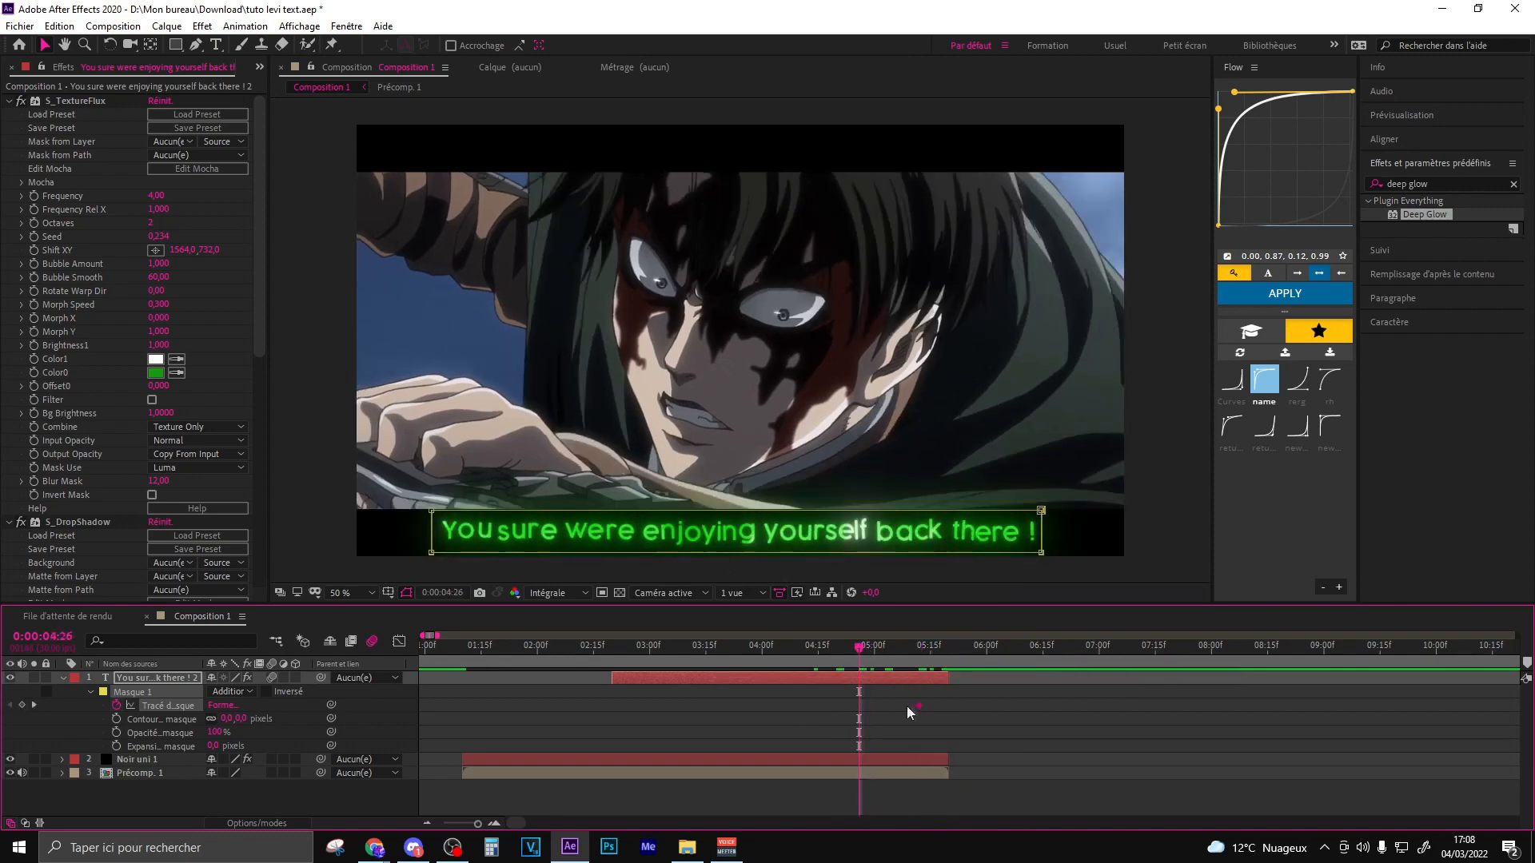
pyautogui.click(884, 702)
pyautogui.click(873, 678)
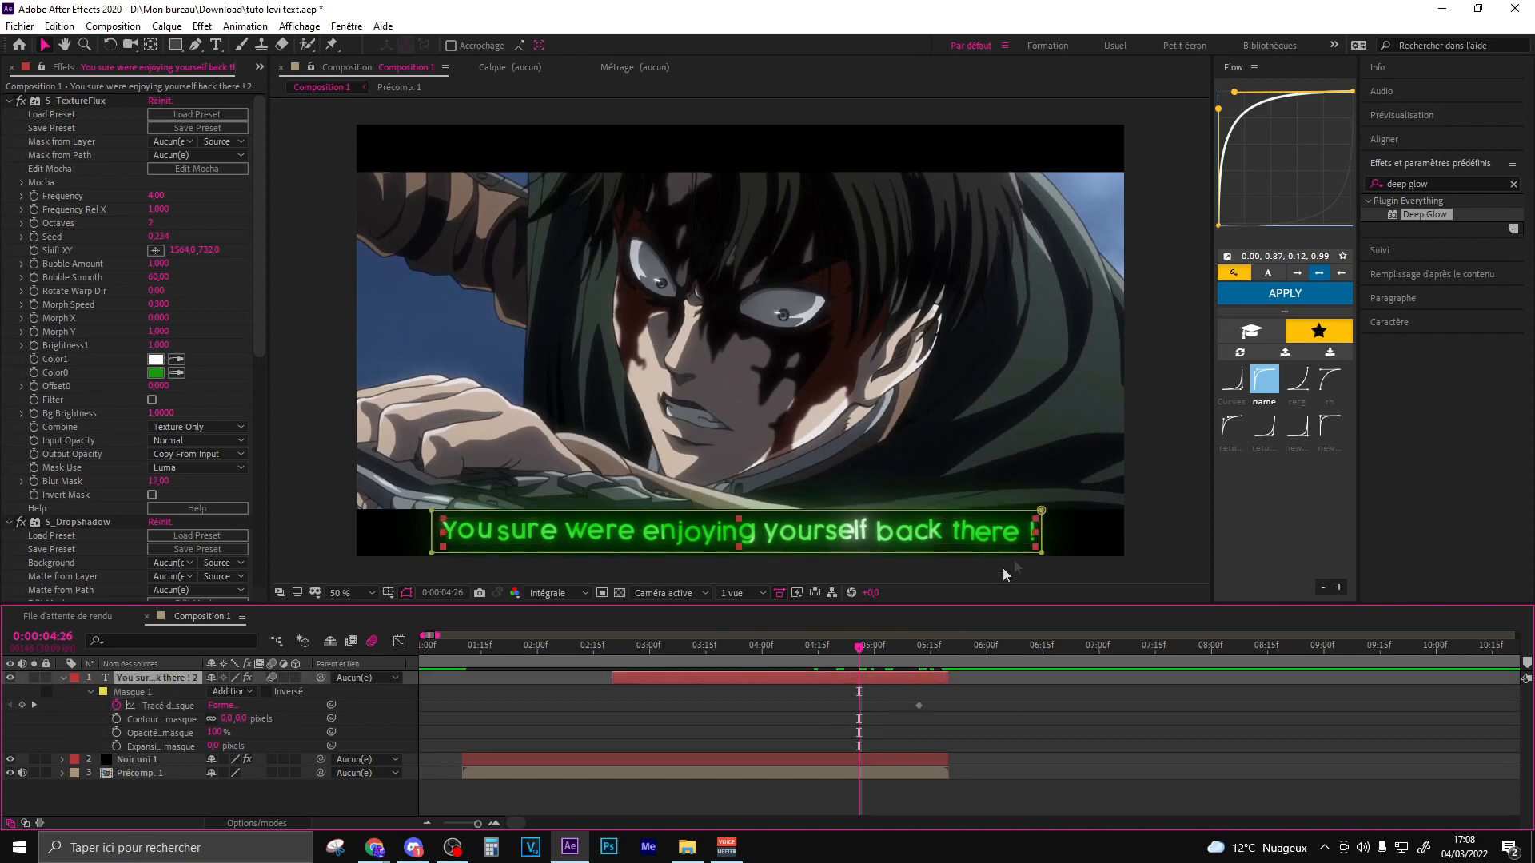
pyautogui.doubleClick(1039, 510)
pyautogui.moveTo(1043, 530); pyautogui.dragTo(484, 531)
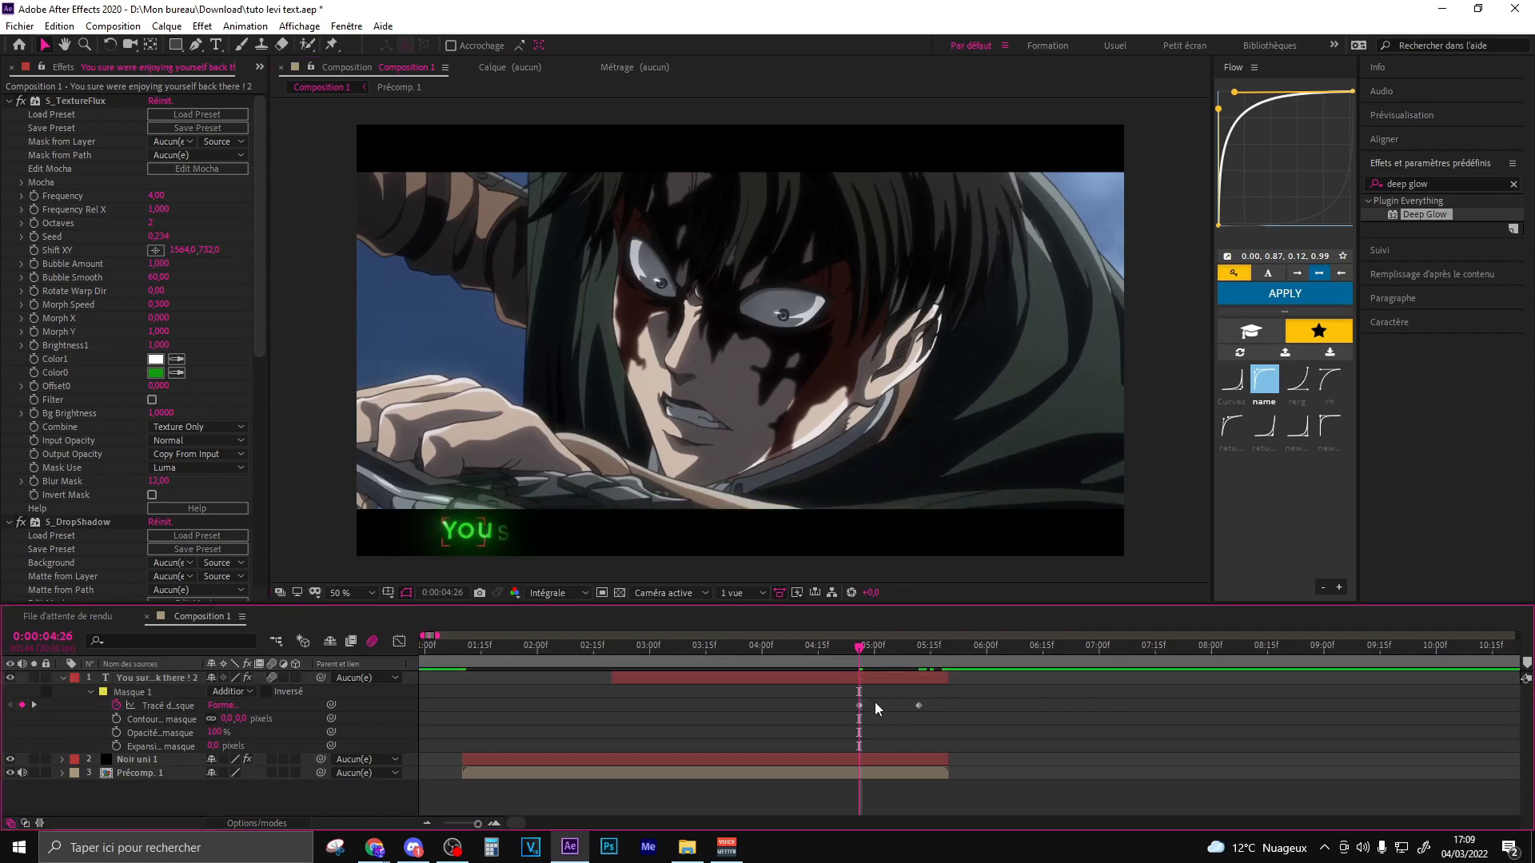
pyautogui.moveTo(858, 705); pyautogui.dragTo(610, 704)
# Step: Trim the text layer's end to 0:00:05:15, move the full-width mask path keyframe to 0:00:05:05 and preview the reveal
pyautogui.click(902, 647)
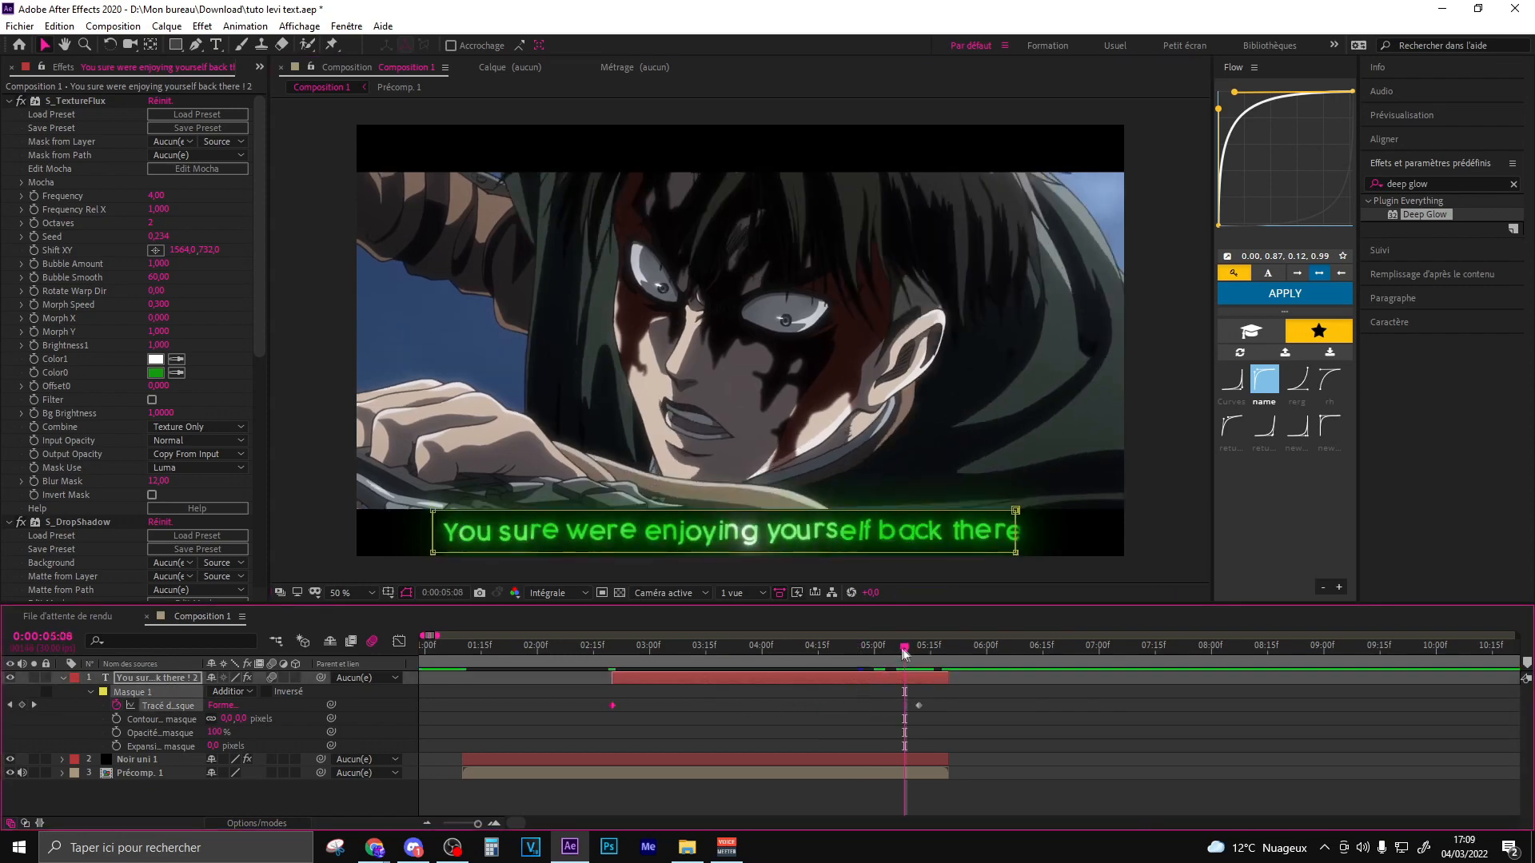
pyautogui.moveTo(897, 657); pyautogui.dragTo(931, 675)
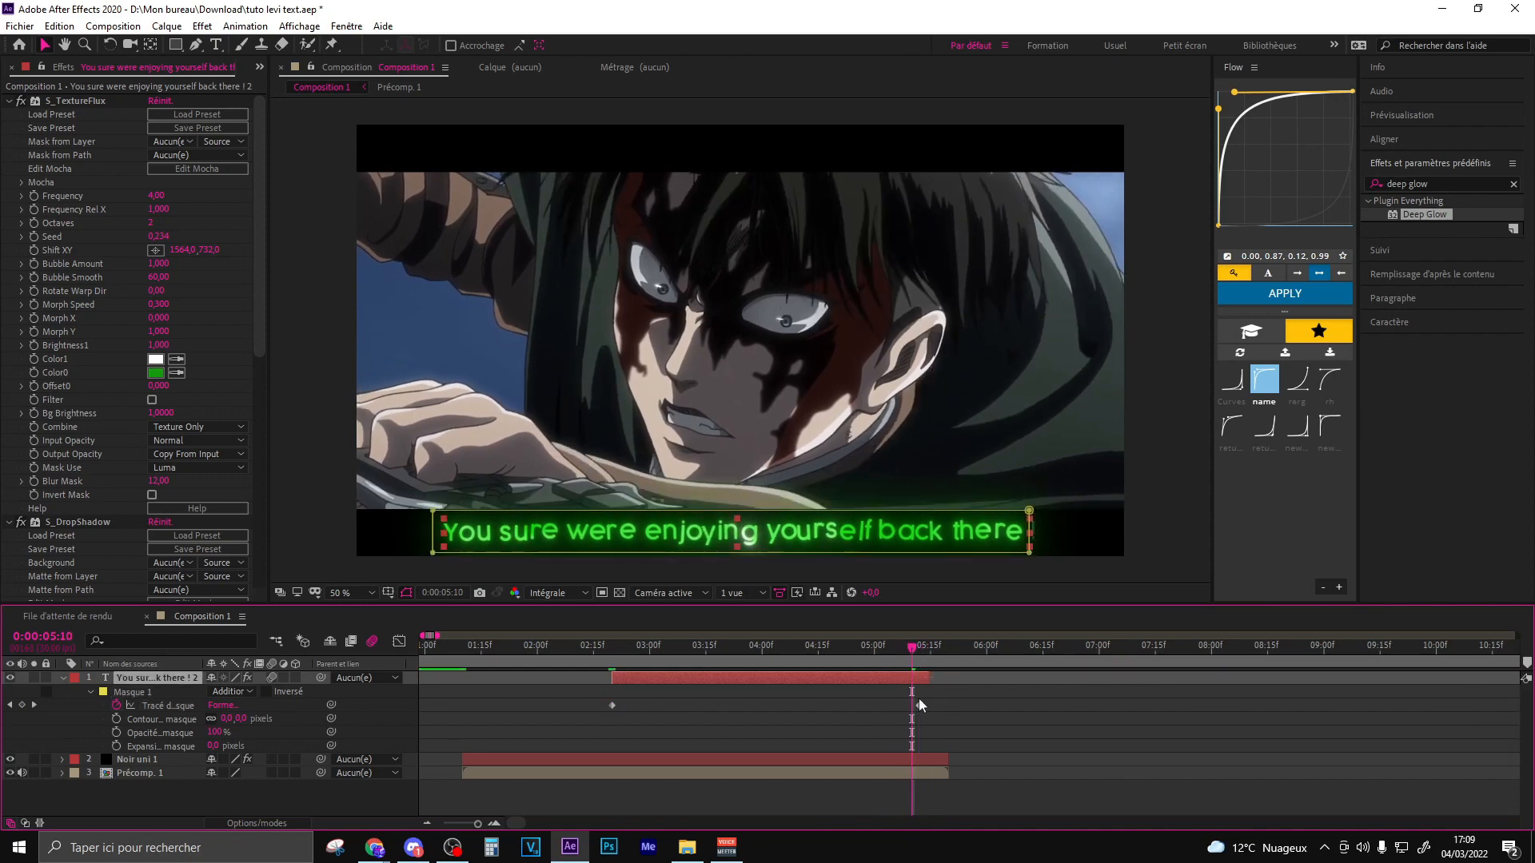
pyautogui.click(919, 705)
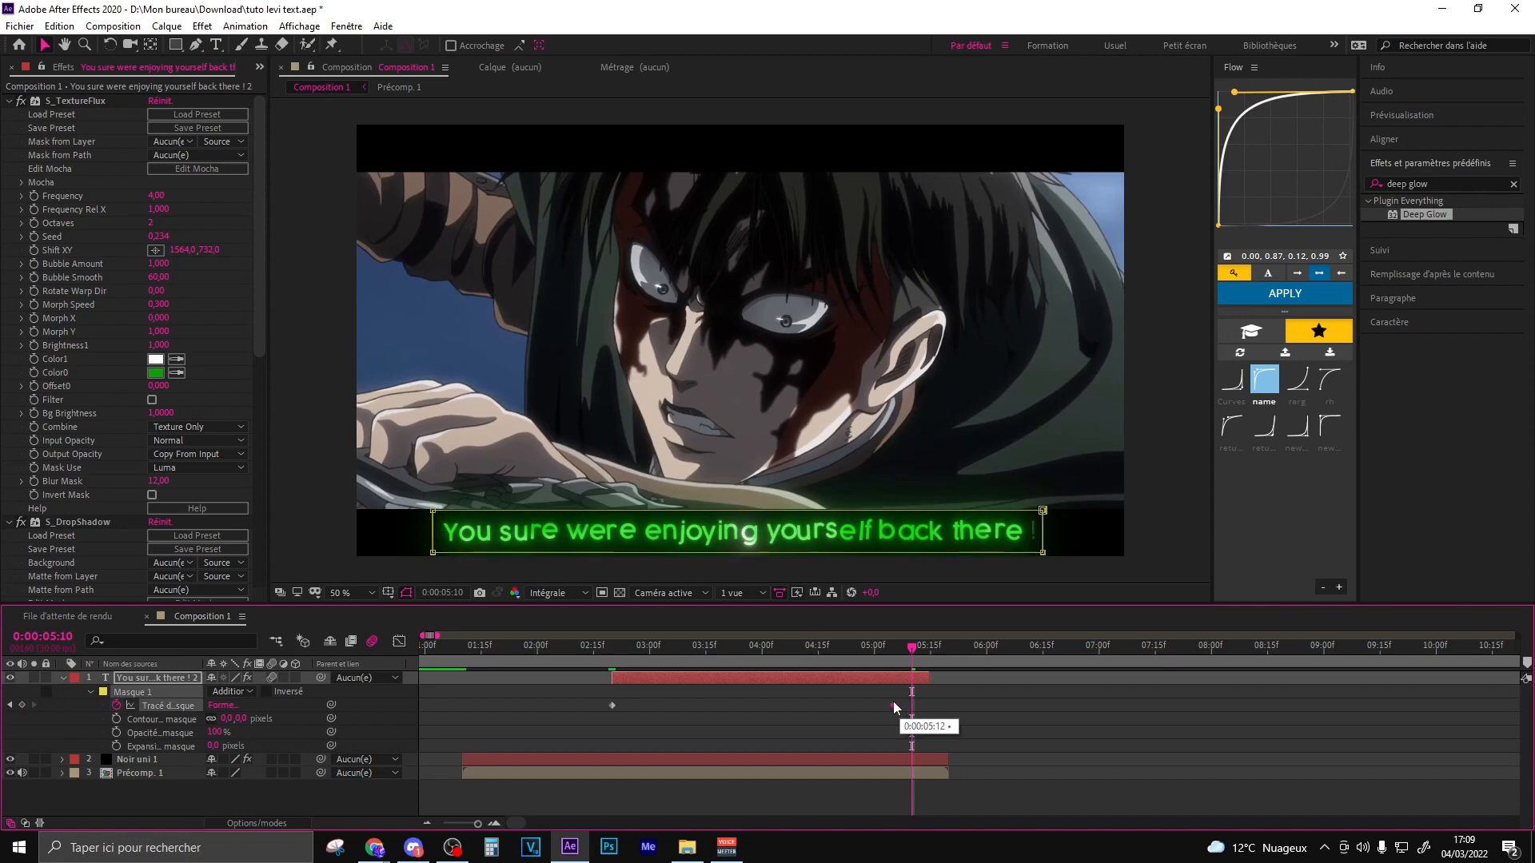
pyautogui.click(757, 645)
pyautogui.click(818, 646)
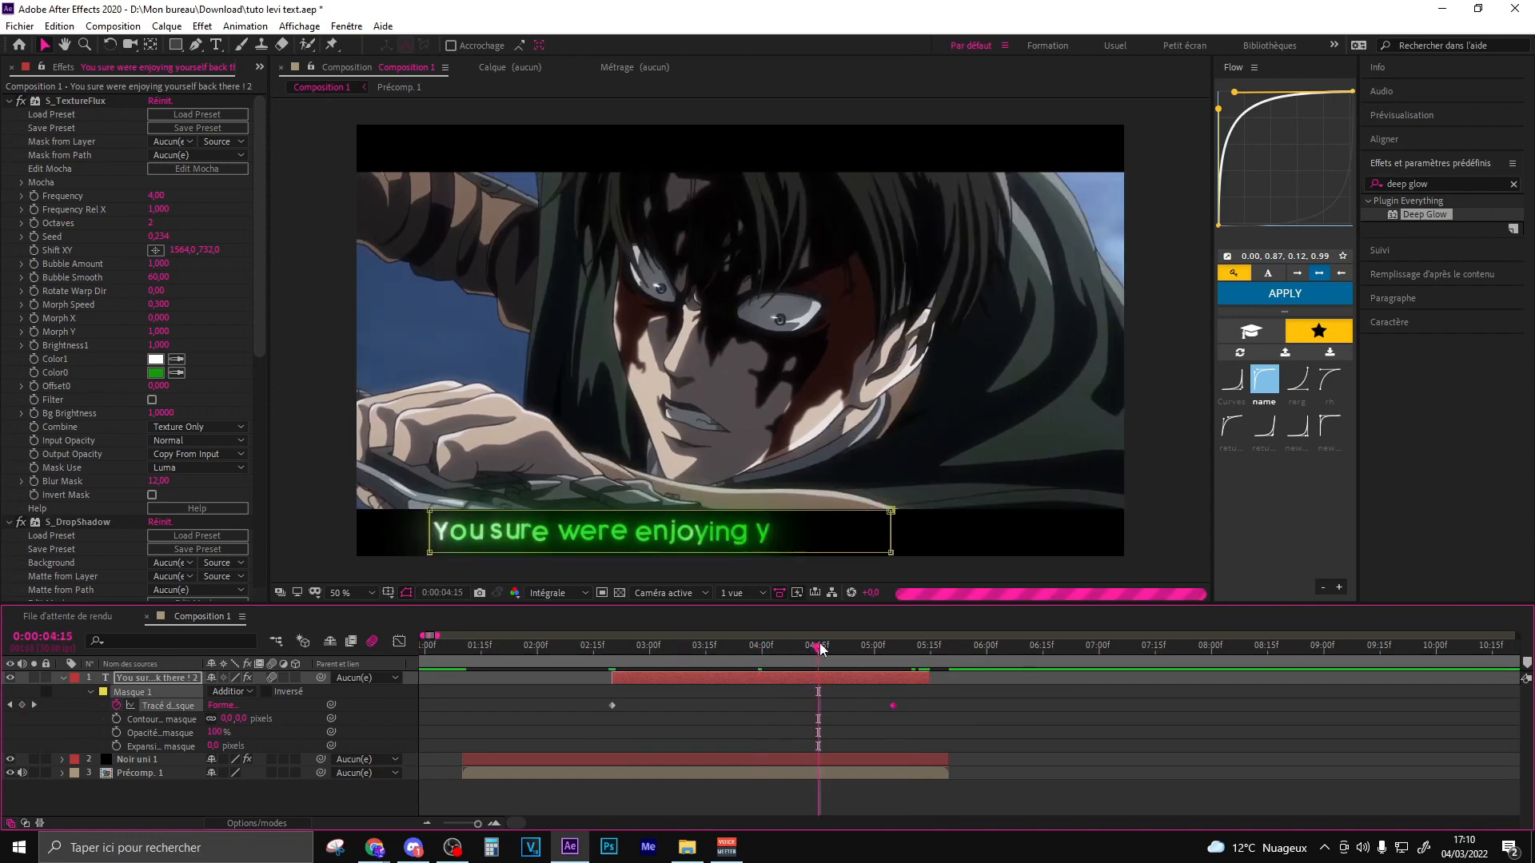
pyautogui.moveTo(832, 661); pyautogui.dragTo(899, 650)
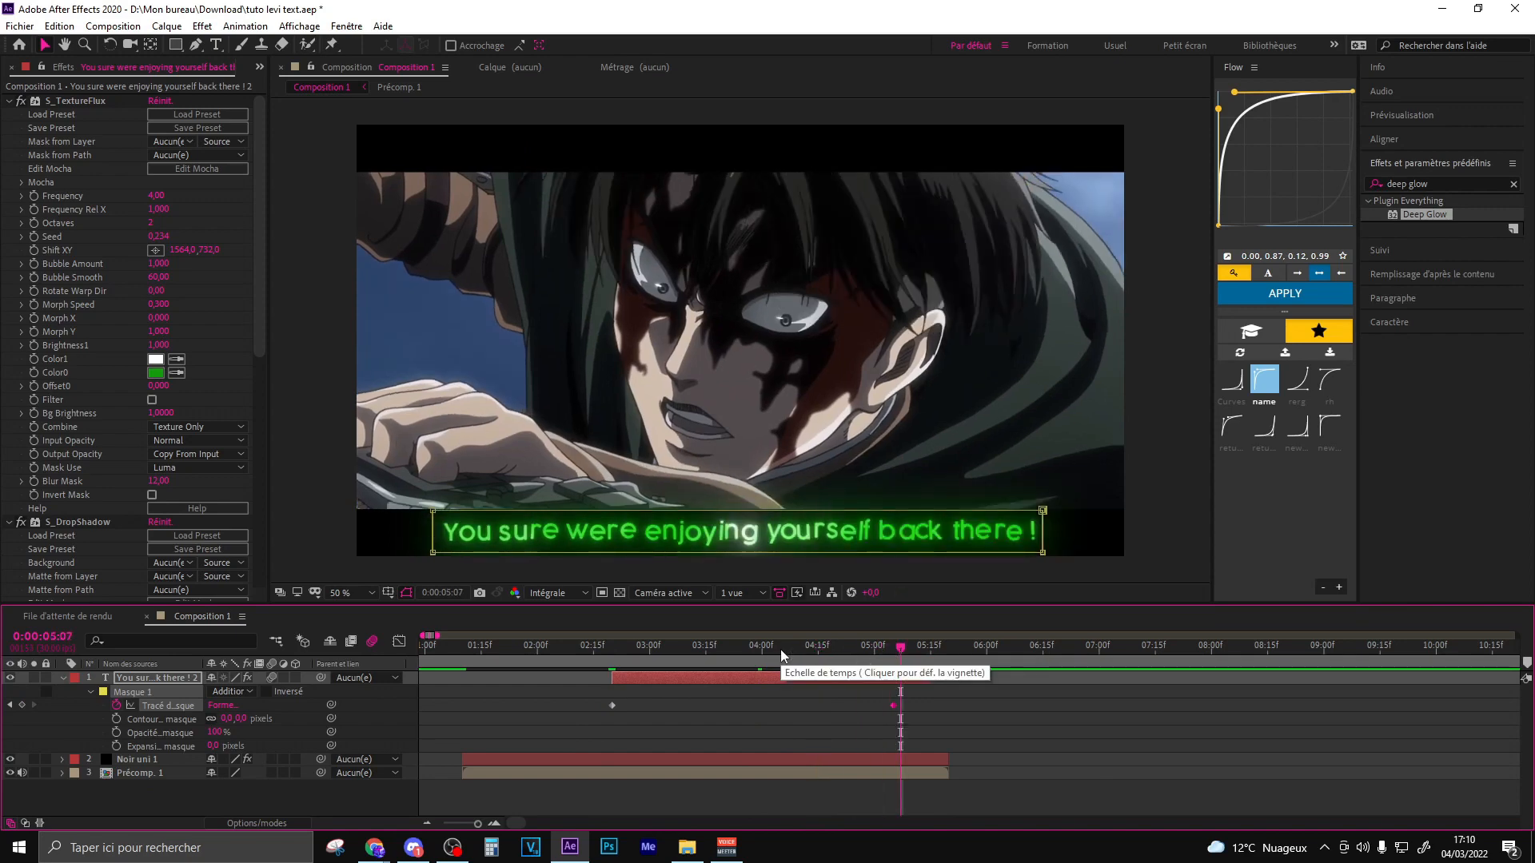
# Step: Fade out the text layer with Opacity keyframes of 100% at 0:00:05:05 and 0% at the layer's end, 0:00:05:15
pyautogui.click(899, 676)
pyautogui.hotkey('shift', 't')
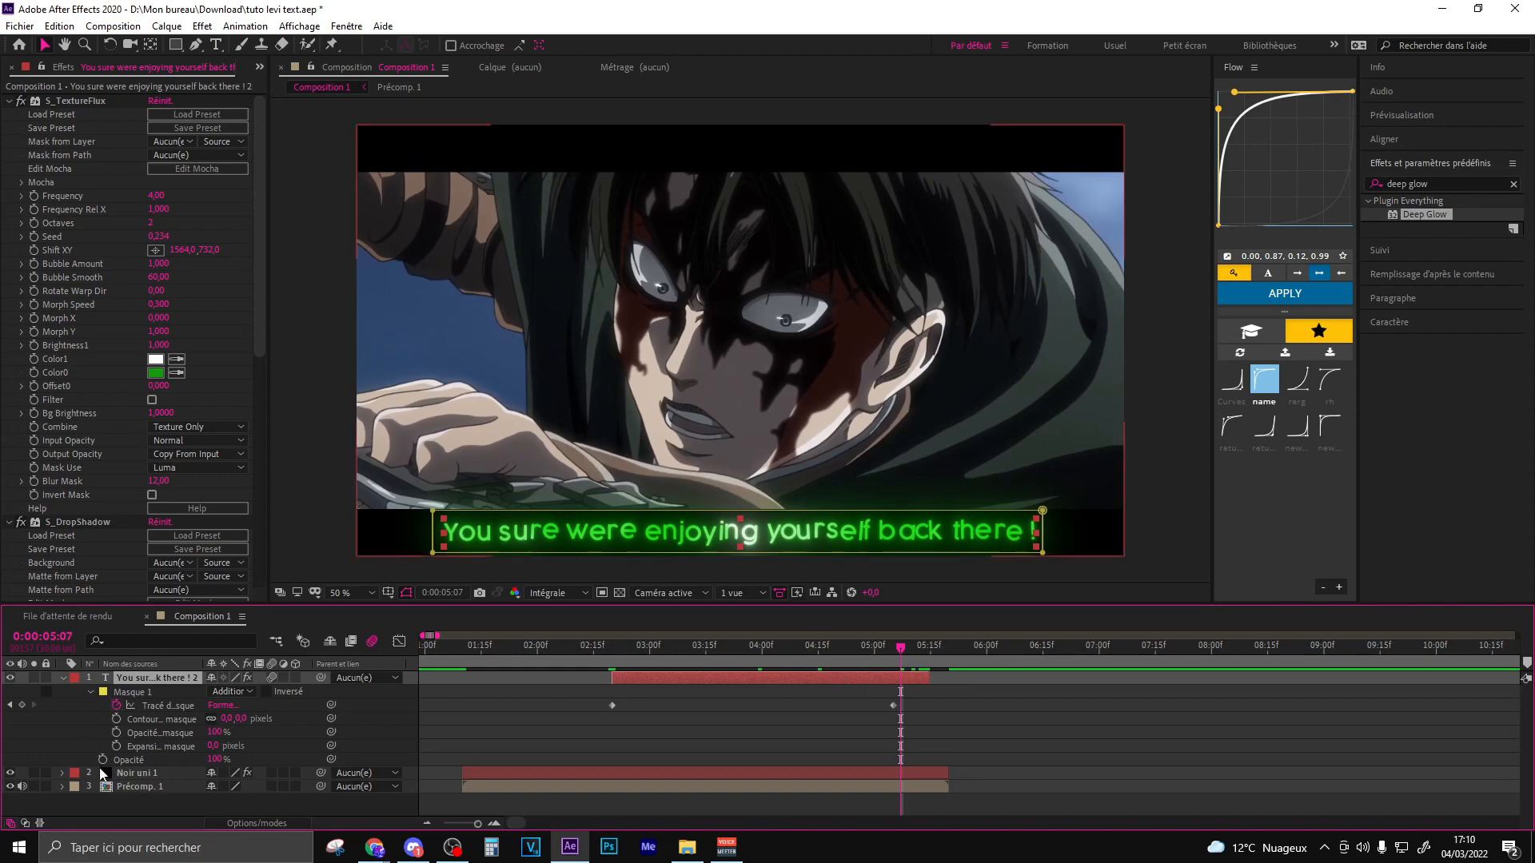
pyautogui.hotkey('alt', 'shift', 't')
pyautogui.moveTo(901, 760); pyautogui.dragTo(894, 760)
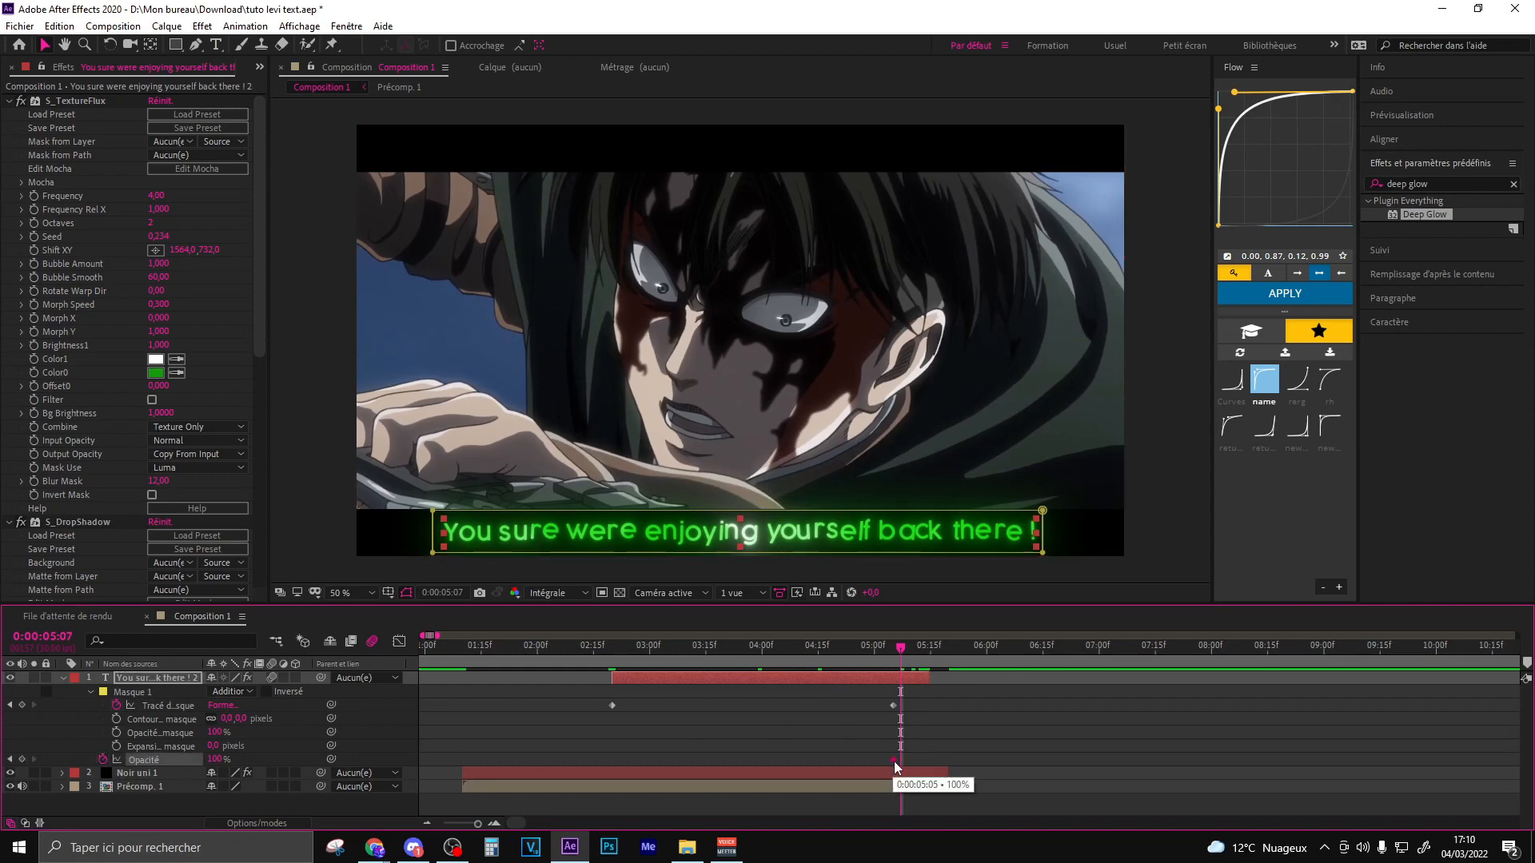
pyautogui.click(930, 651)
pyautogui.click(216, 760)
pyautogui.write('0')
pyautogui.press('Return')
pyautogui.click(894, 653)
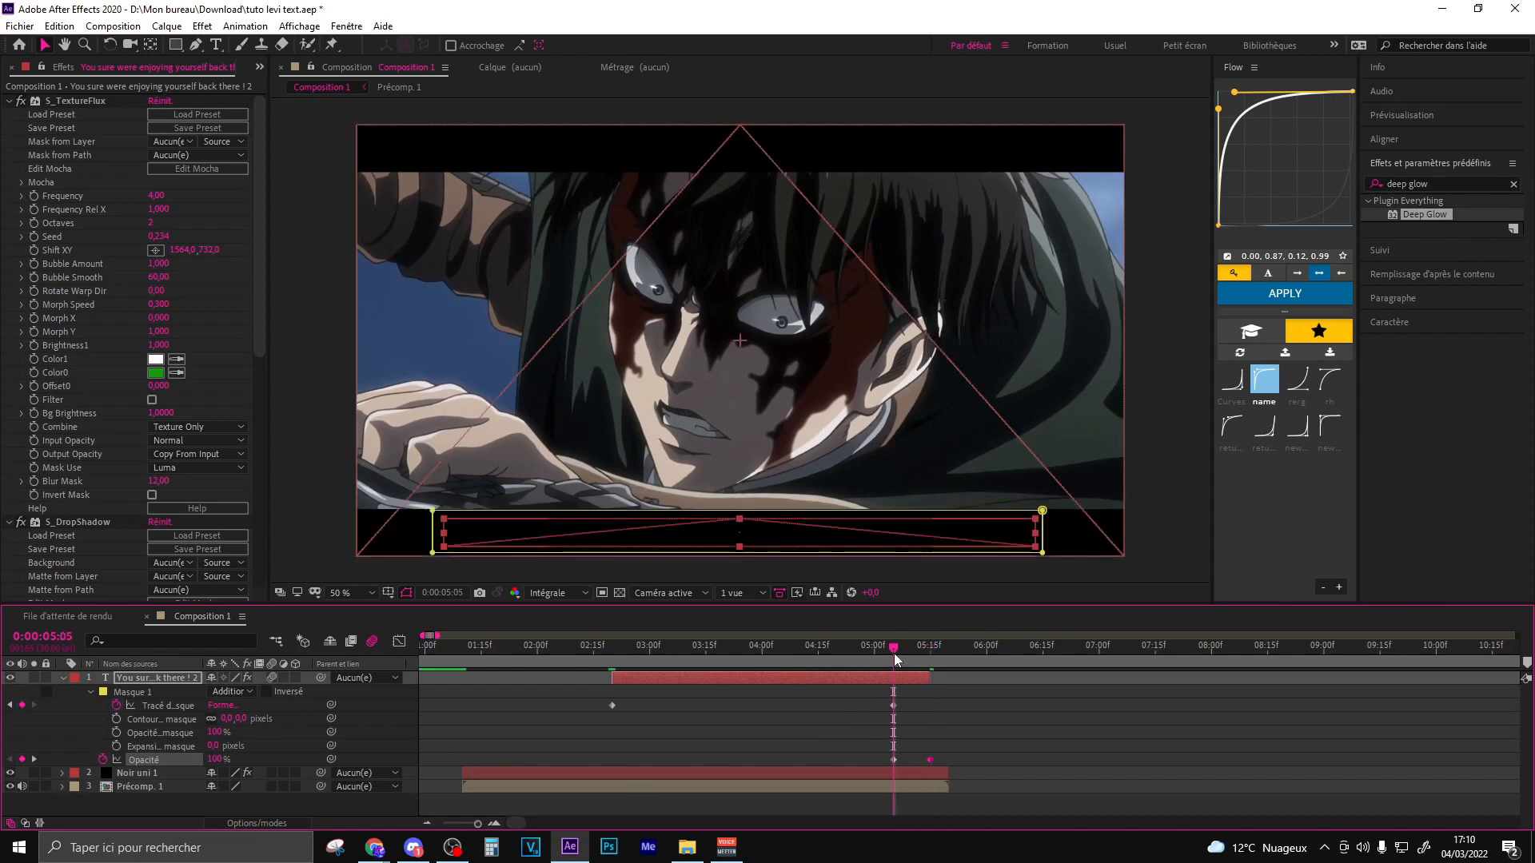